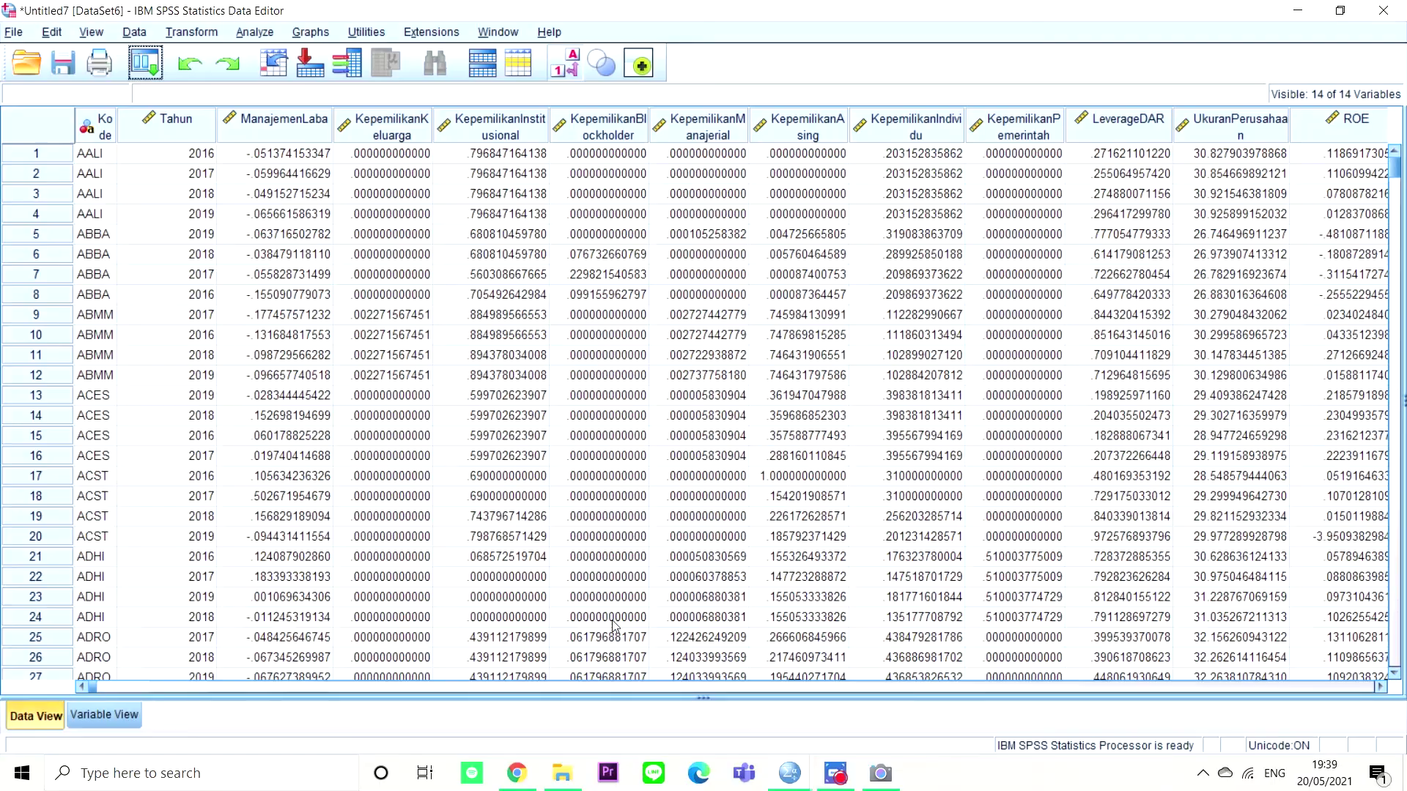
Review the dataset down to its last filled rows, and widen the Kode column so its header fits on one line.
drag(1397, 173, 1396, 641)
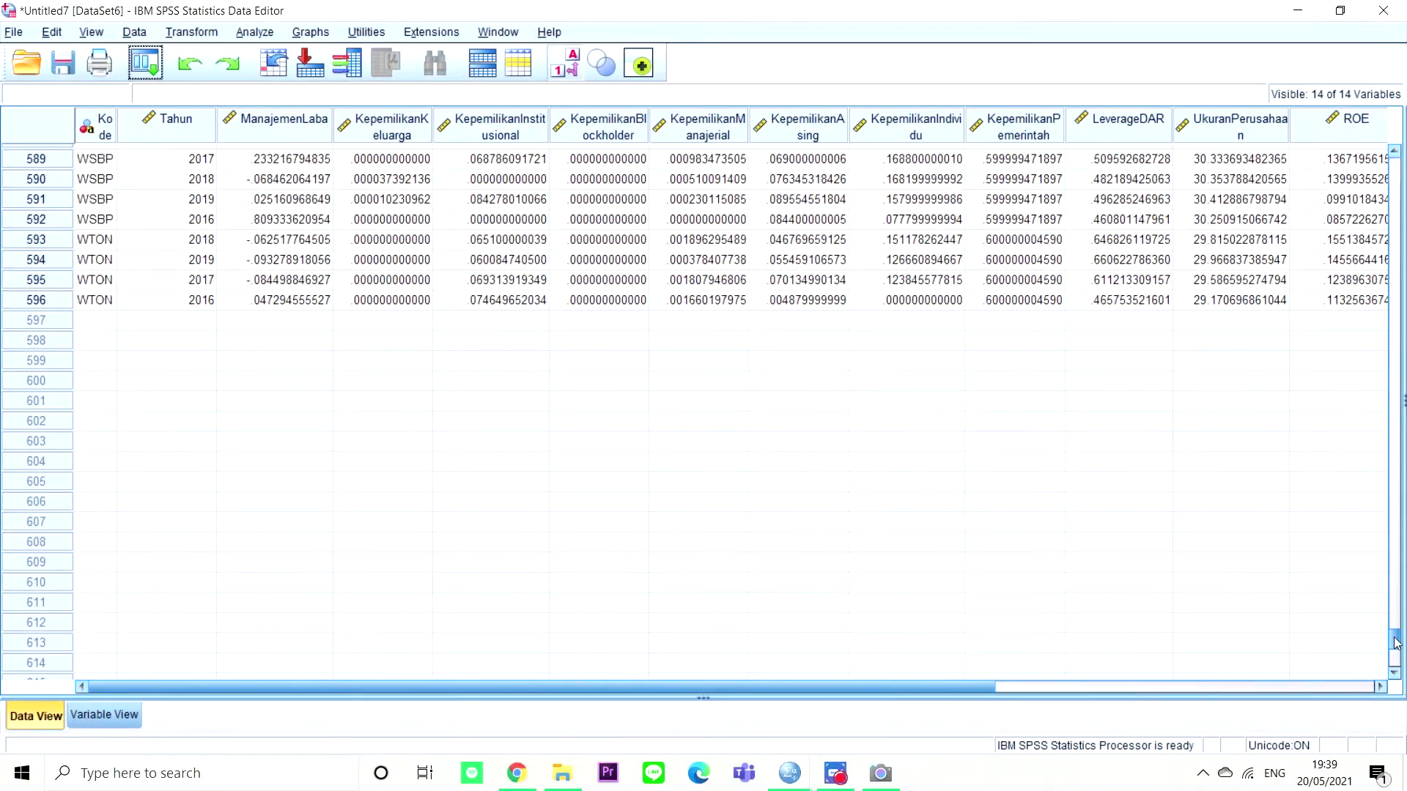
drag(1395, 646, 1396, 205)
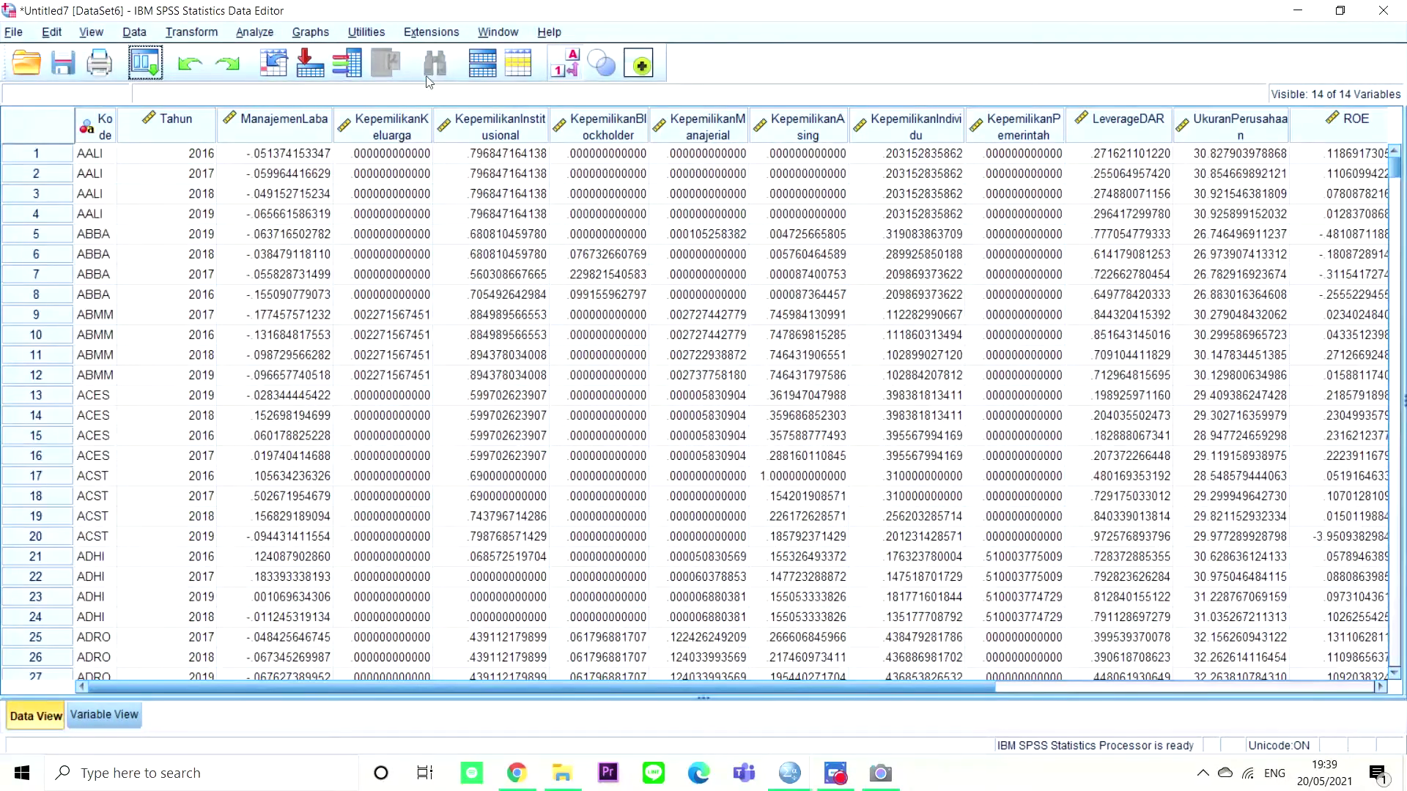
drag(109, 129, 151, 126)
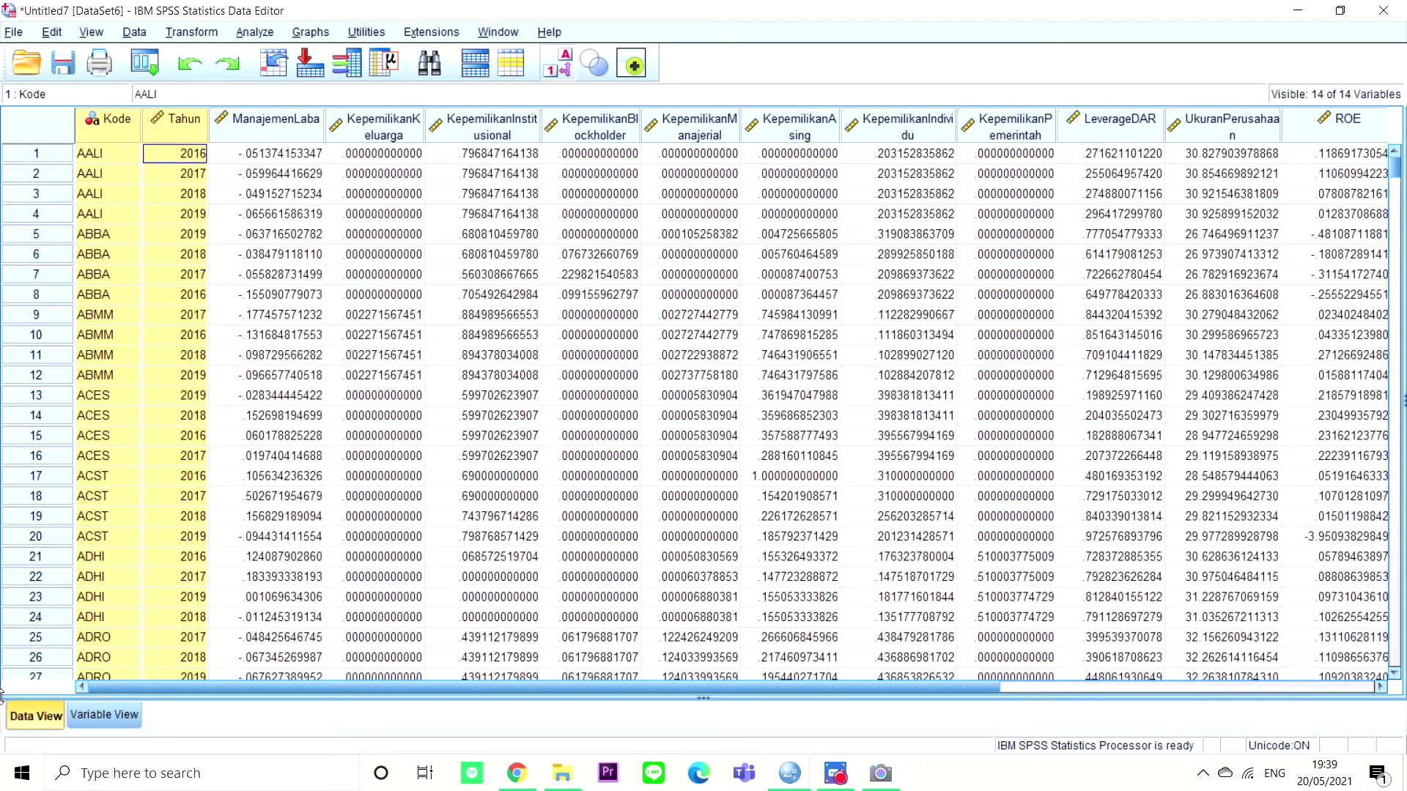
Widen the Name and Label columns in the variable definitions so every variable name and label can be read in full.
click(110, 716)
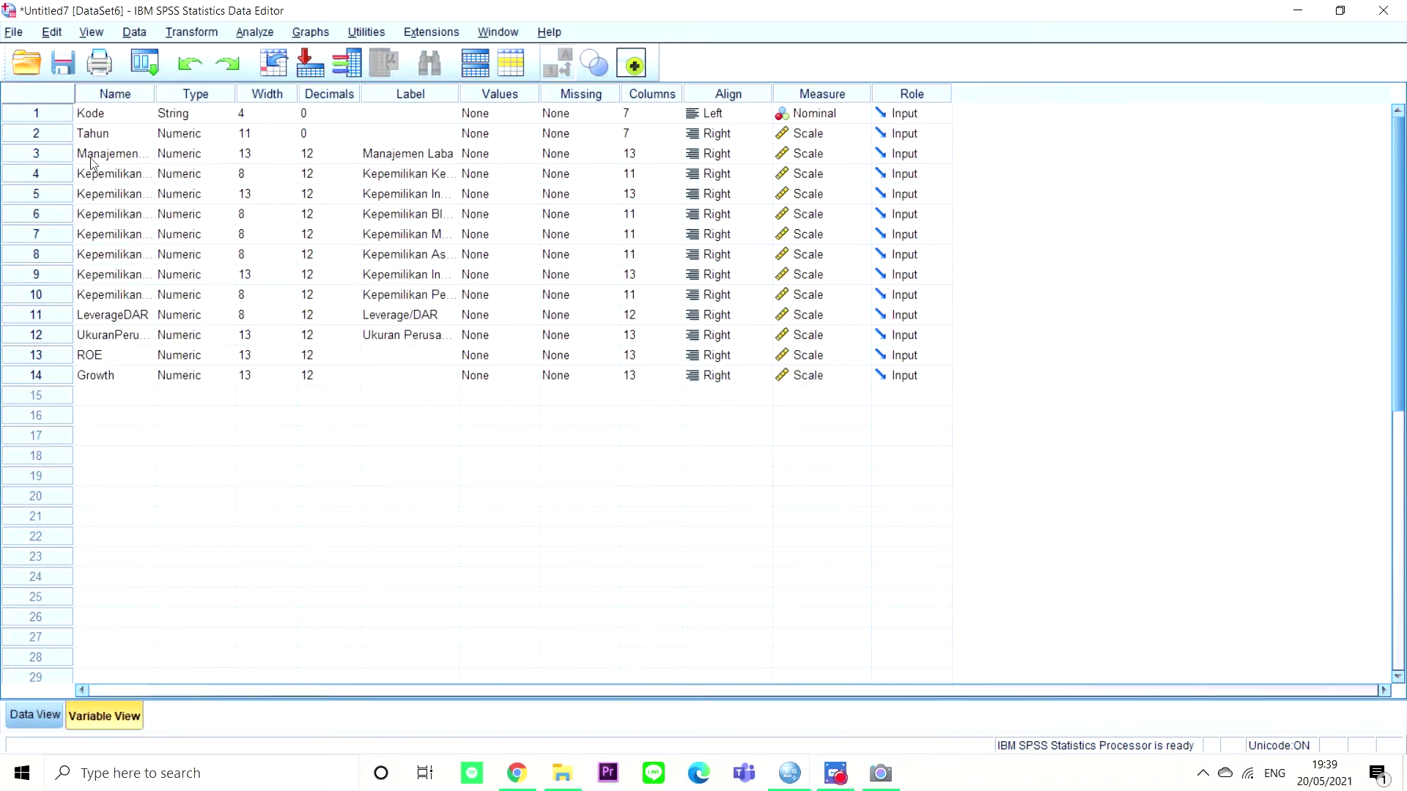
drag(155, 94, 227, 93)
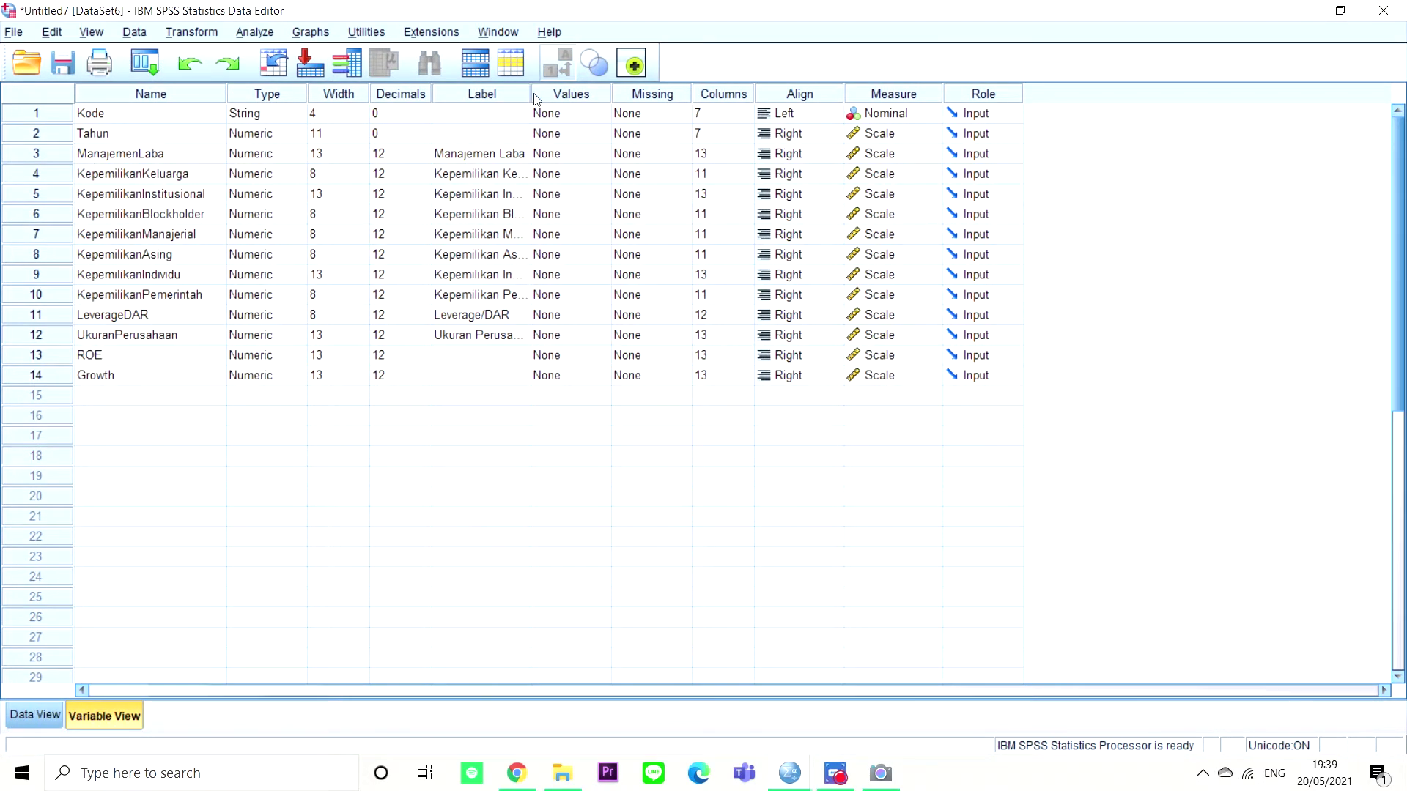
drag(533, 94, 587, 94)
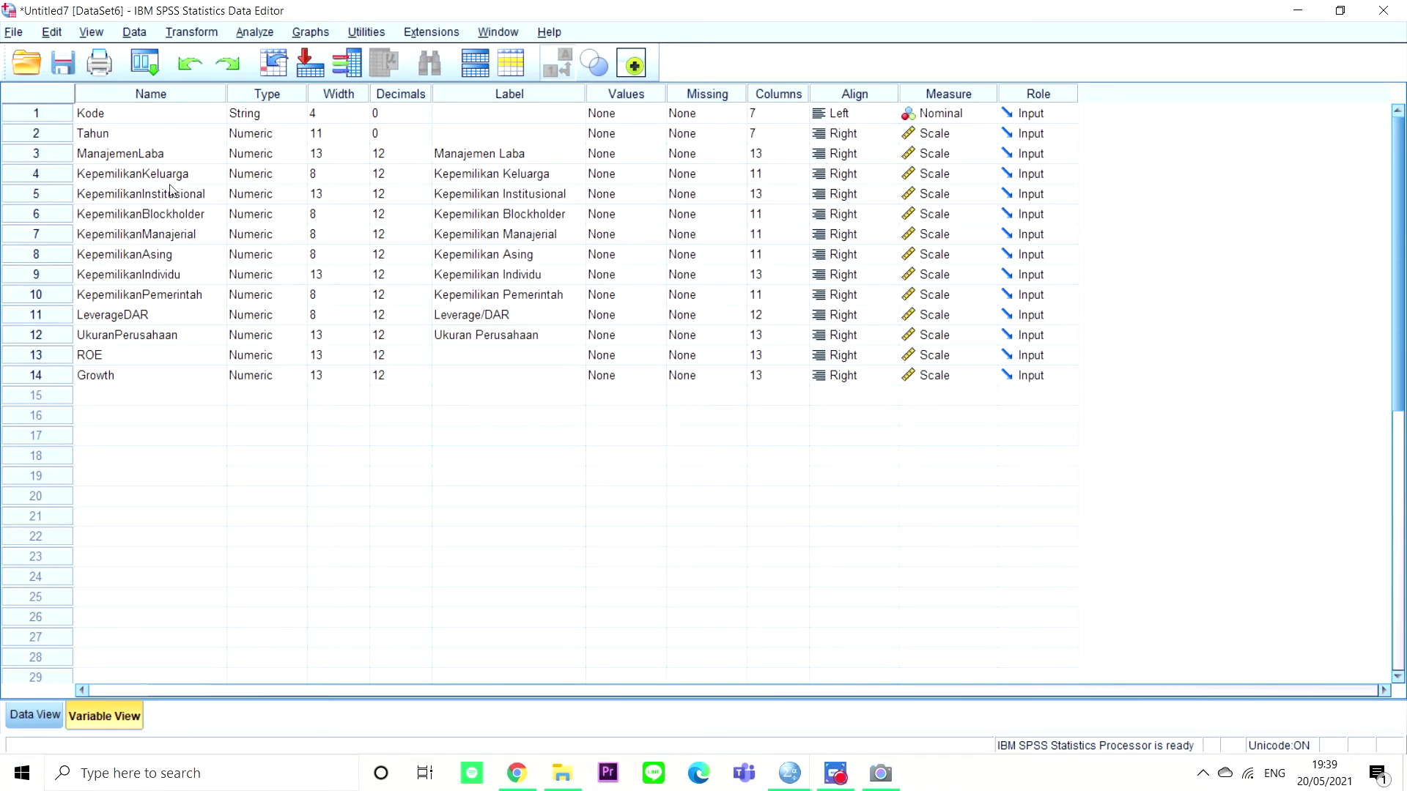
Check the measurement level choices for the Tahun variable without changing it, and return to the data values.
click(987, 133)
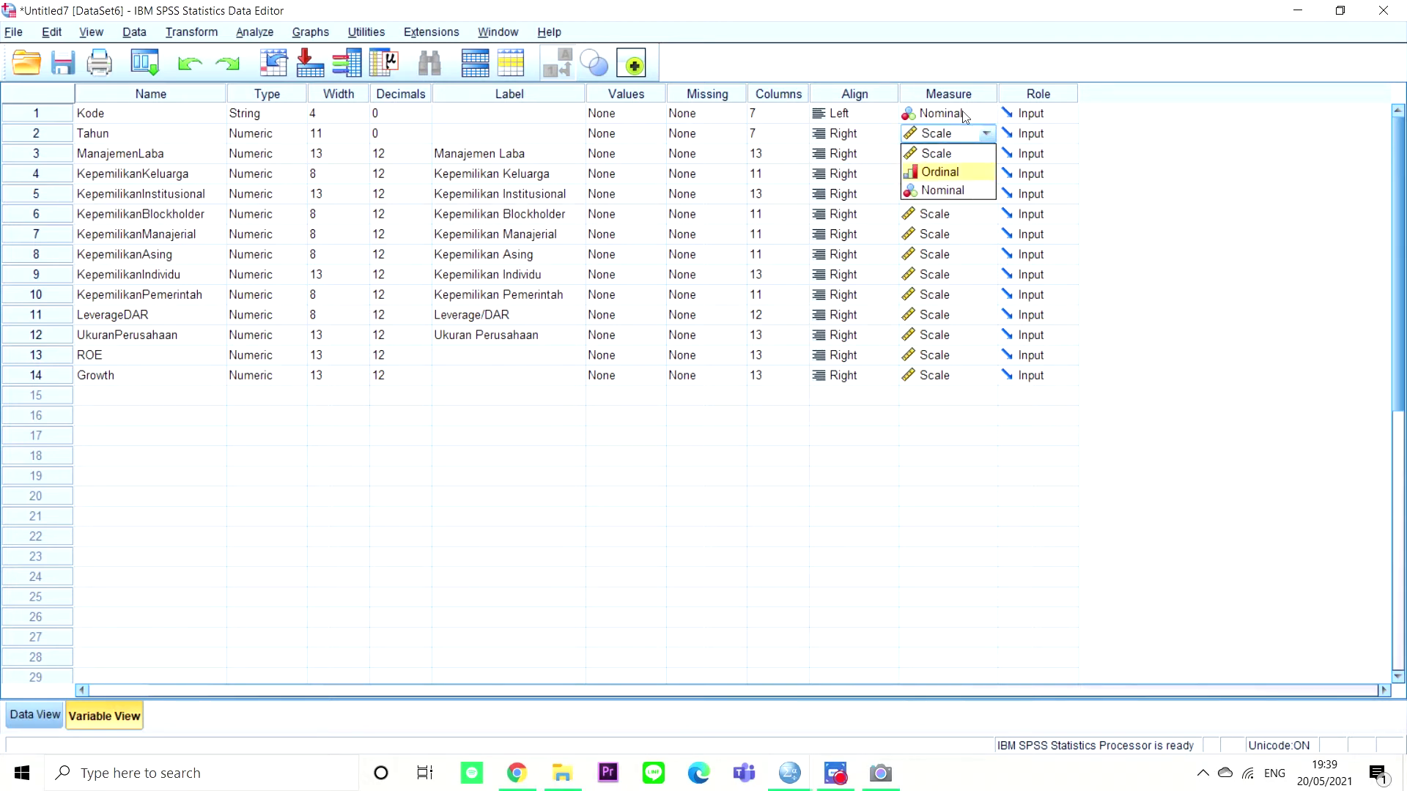
key(Escape)
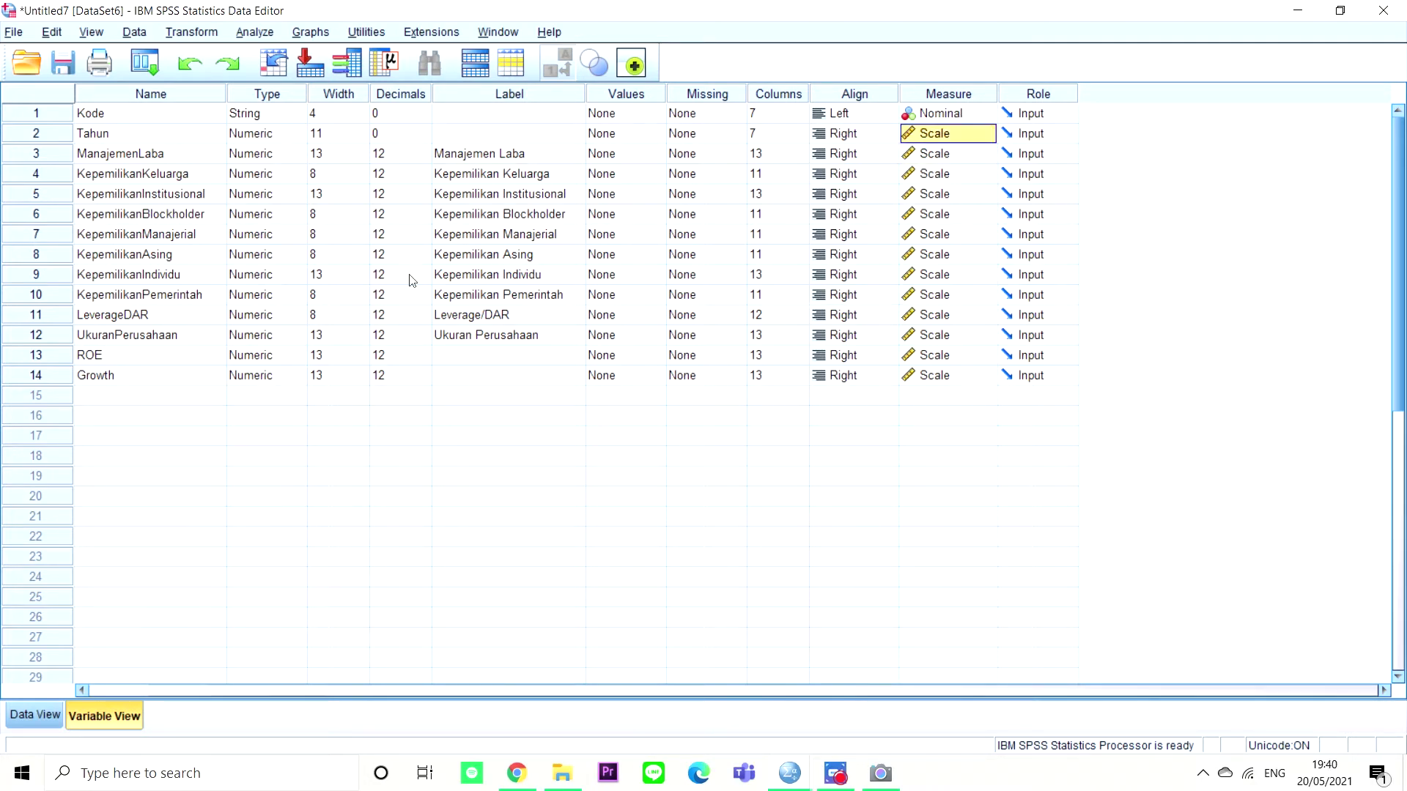
click(34, 716)
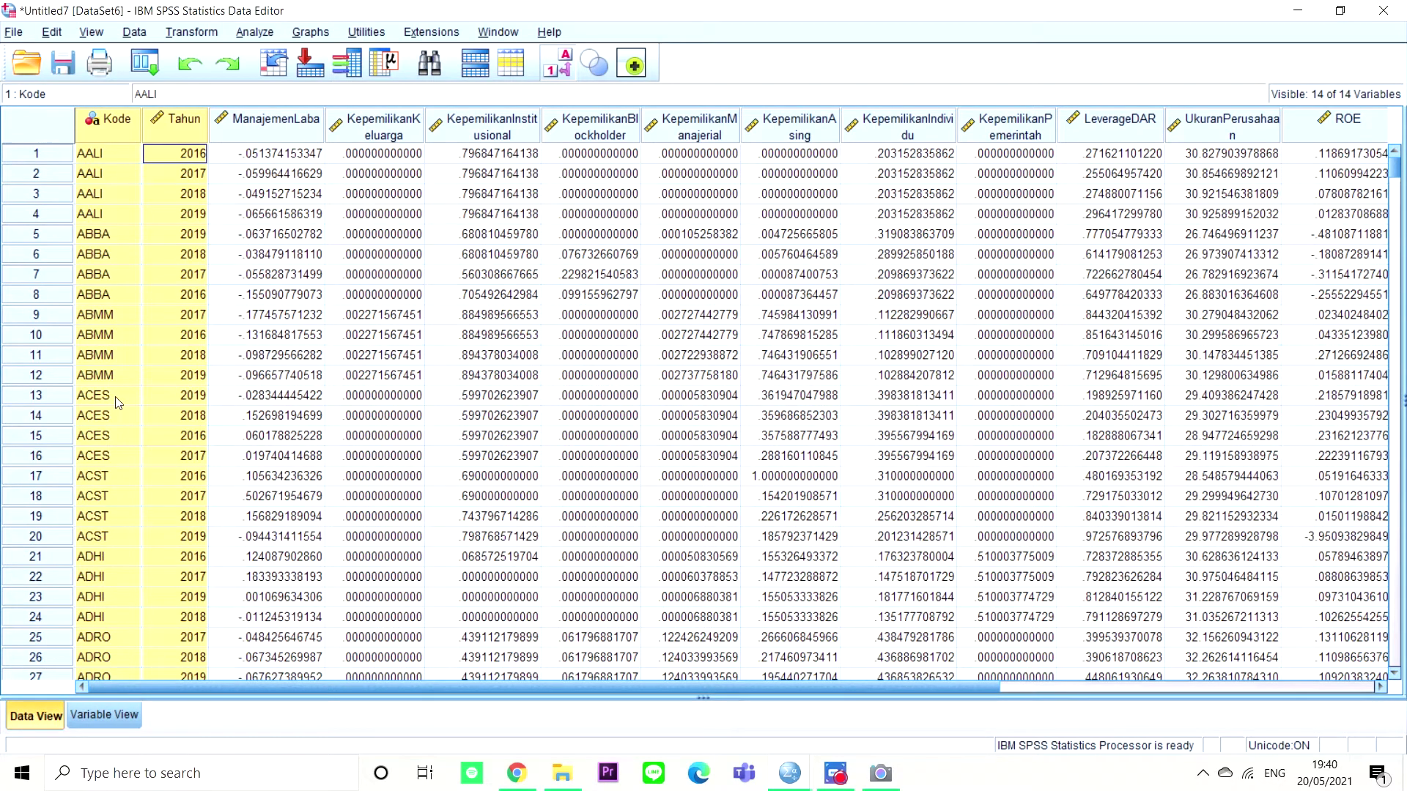
Set up a Descriptives analysis with all variables from Manajemen Laba through Growth, leaving out Tahun.
click(255, 32)
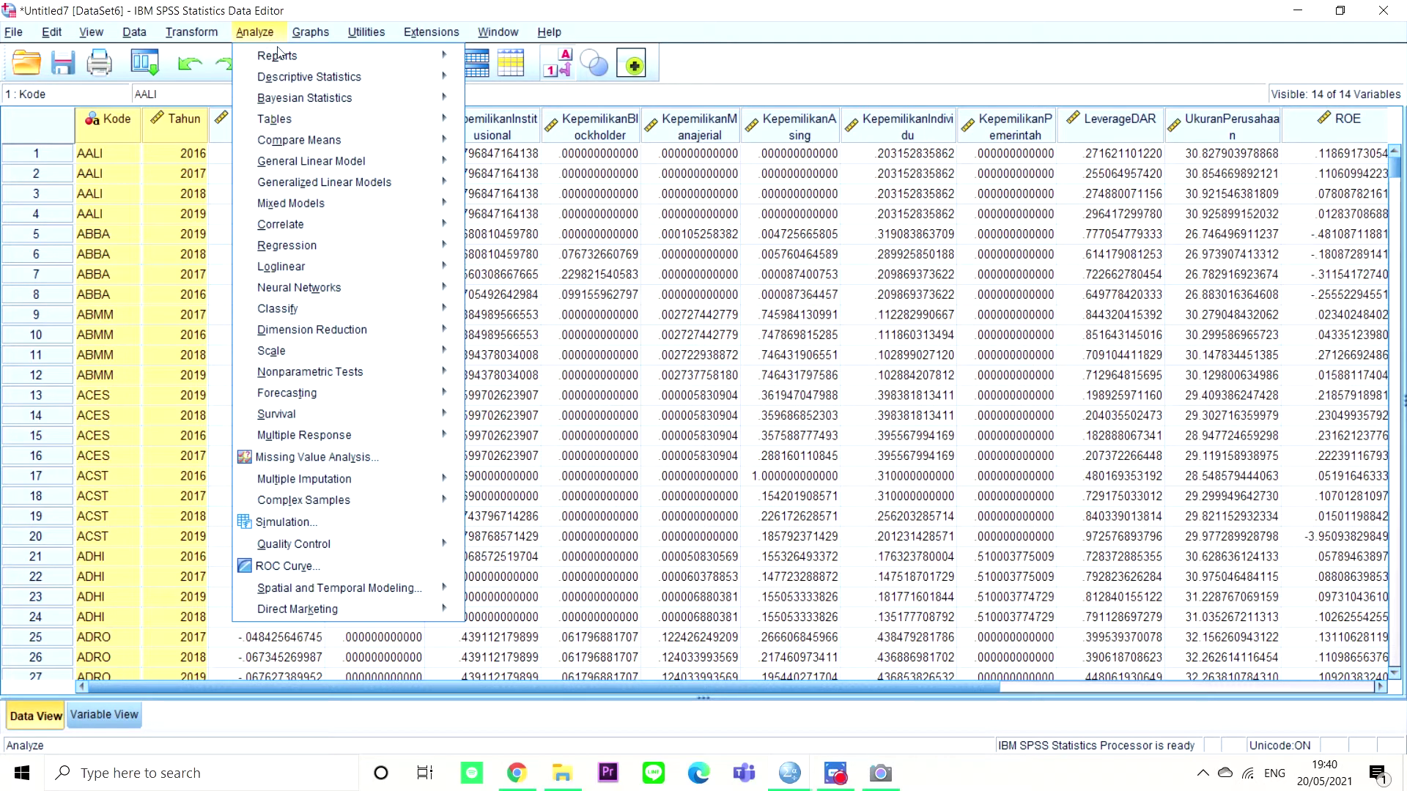
mouse_move(442, 81)
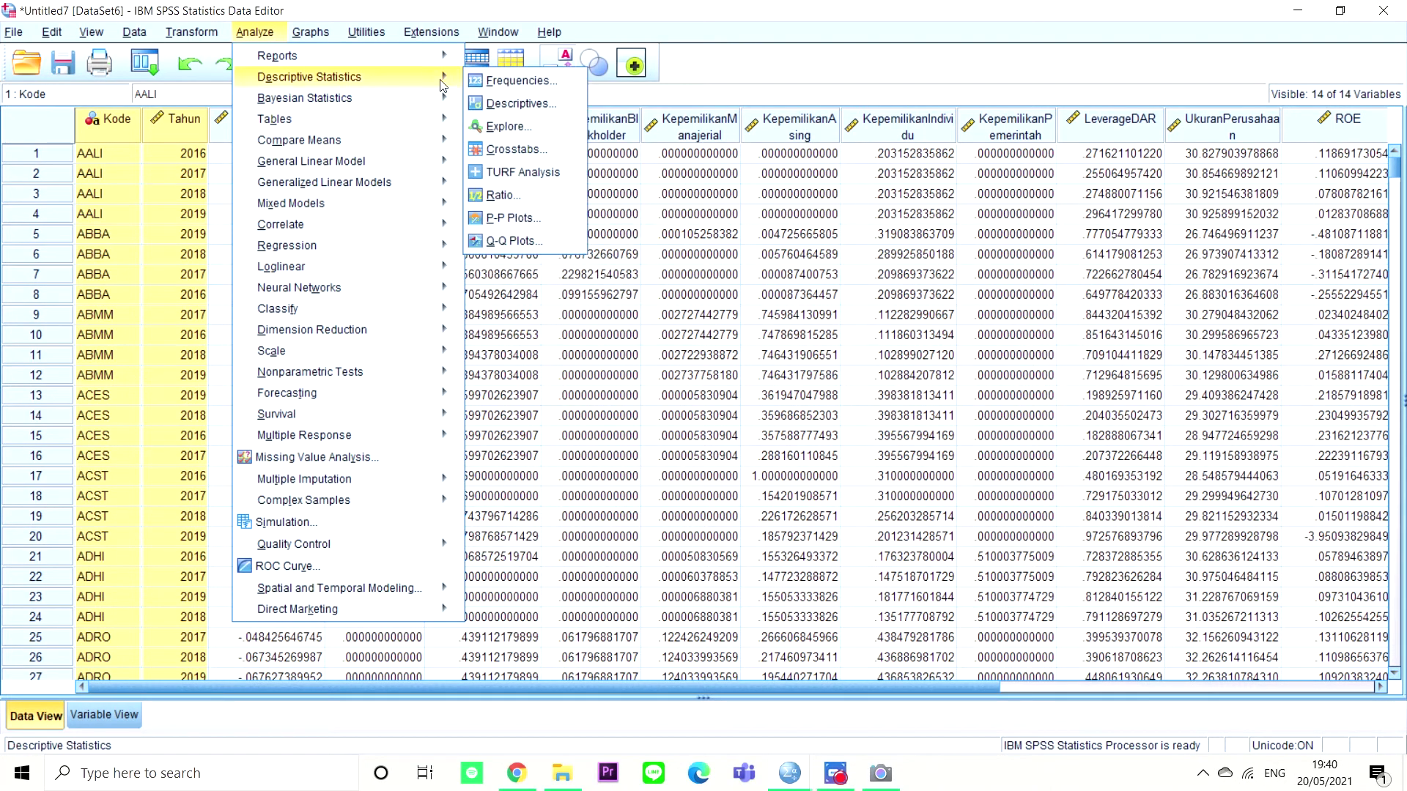
click(520, 104)
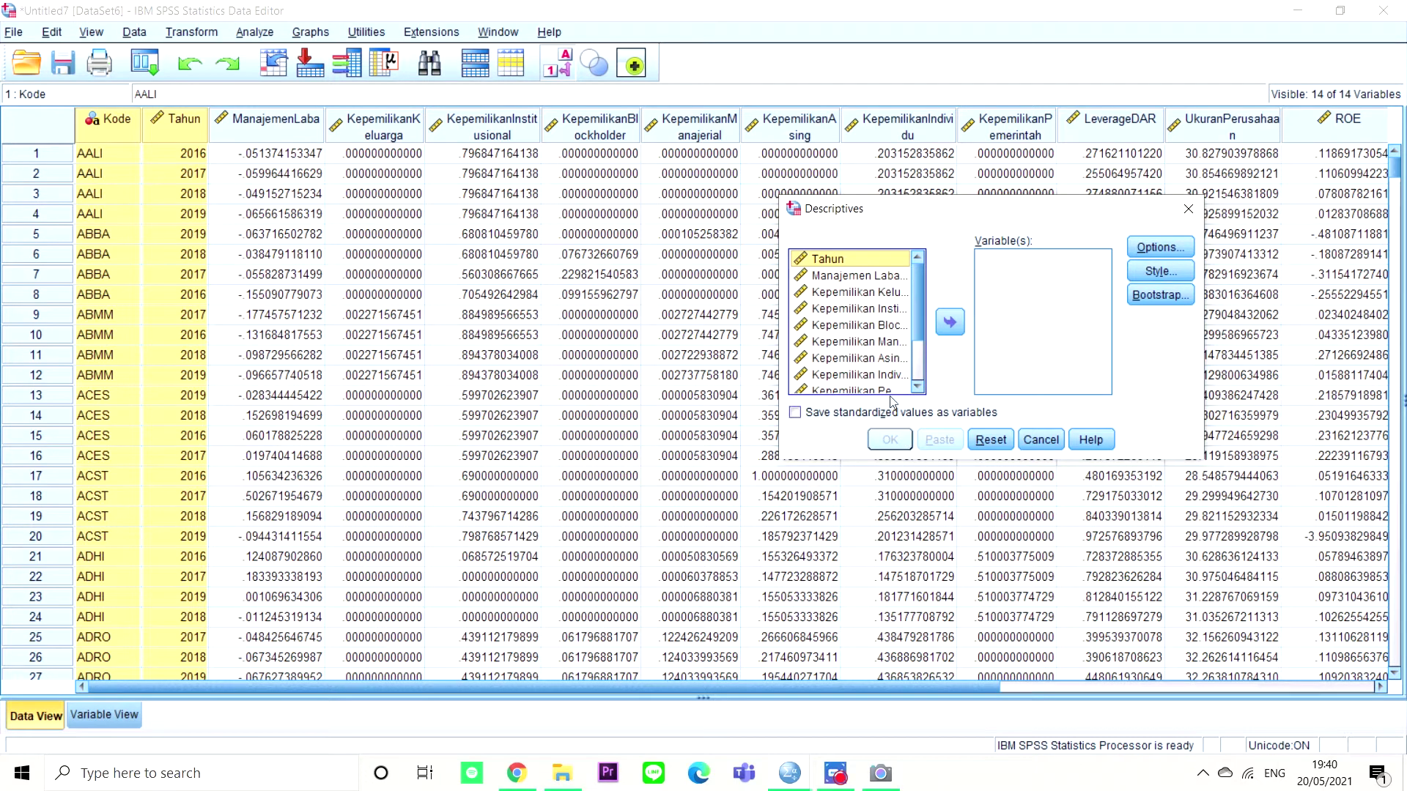
click(872, 277)
ctrl+click(882, 293)
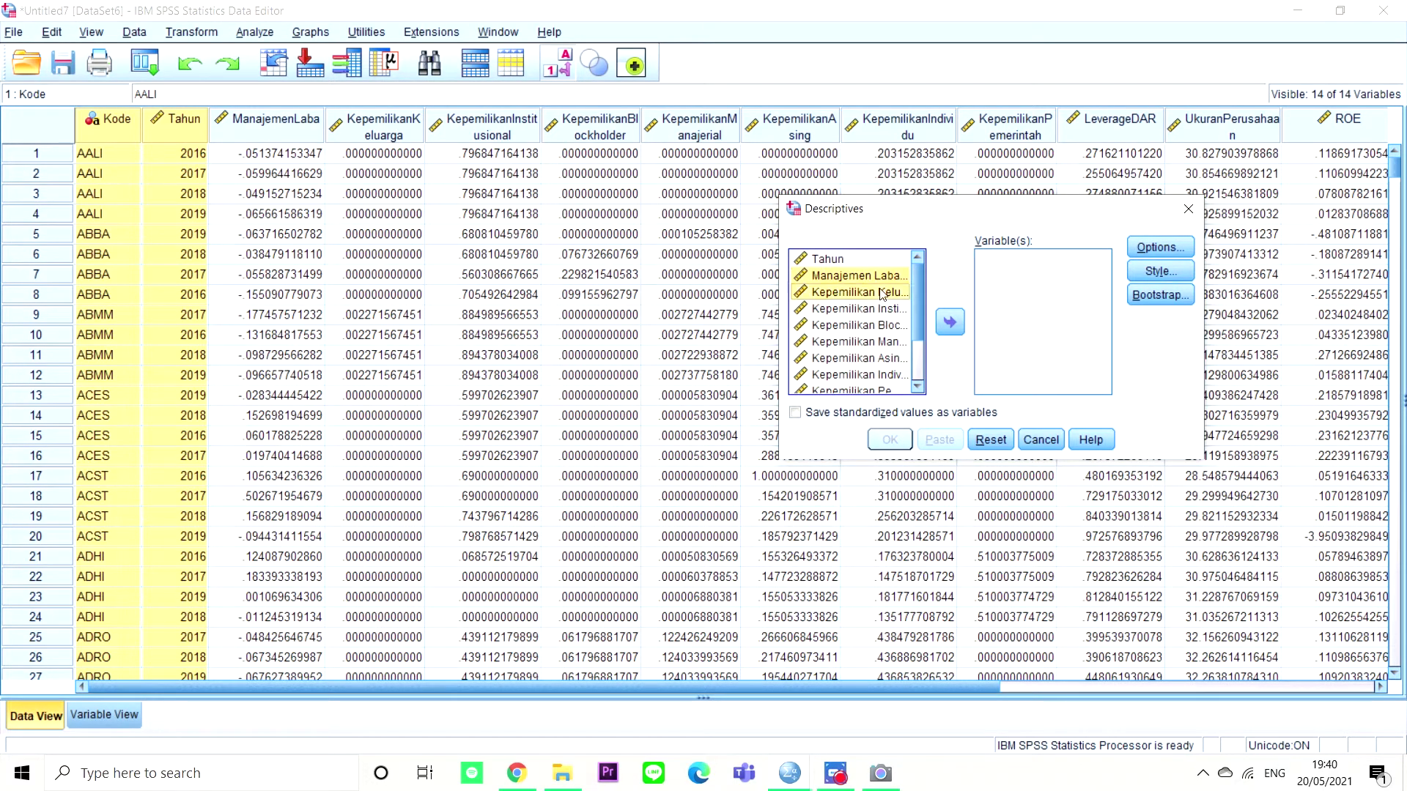
ctrl+click(880, 308)
ctrl+click(885, 325)
ctrl+click(885, 341)
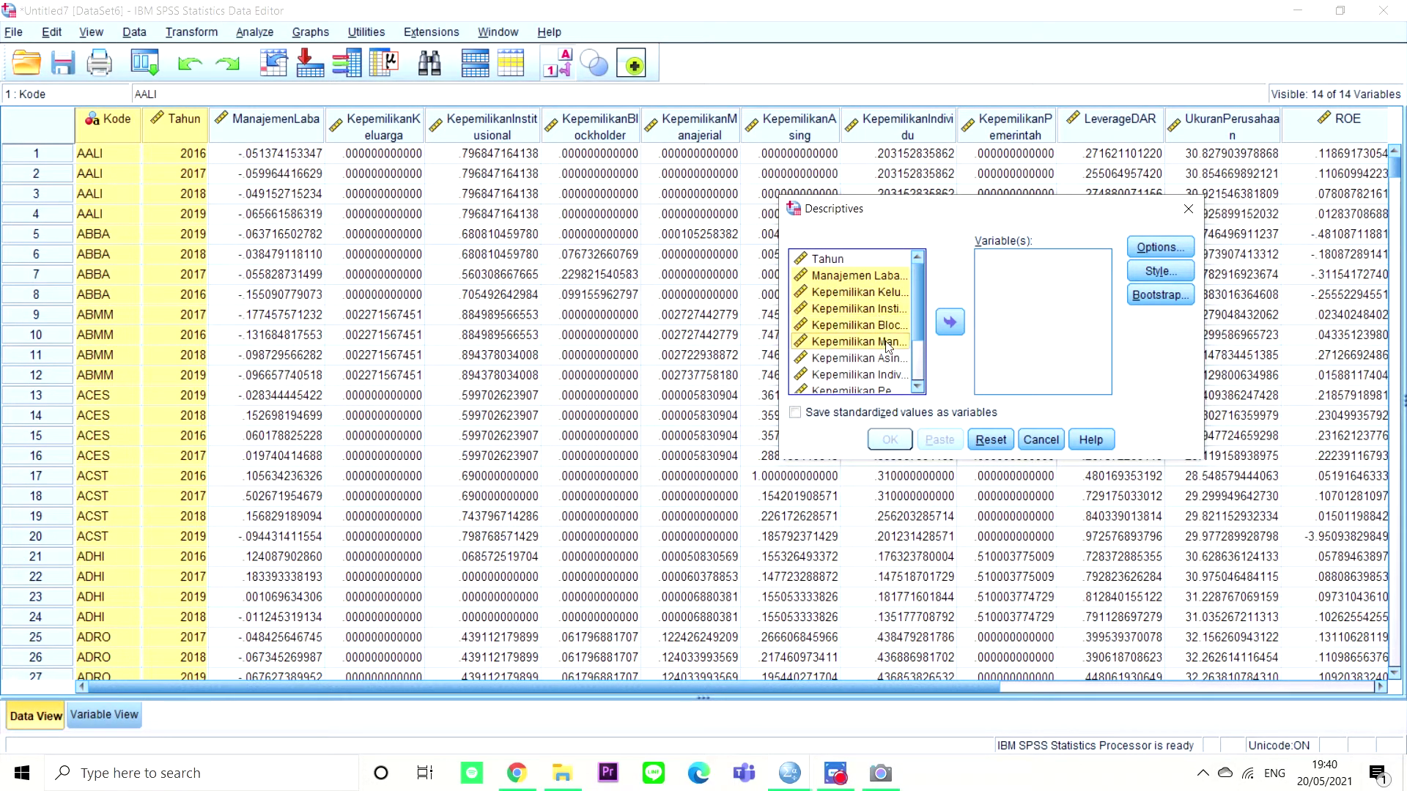
ctrl+click(890, 358)
ctrl+click(895, 375)
scroll(920, 330, down, 2)
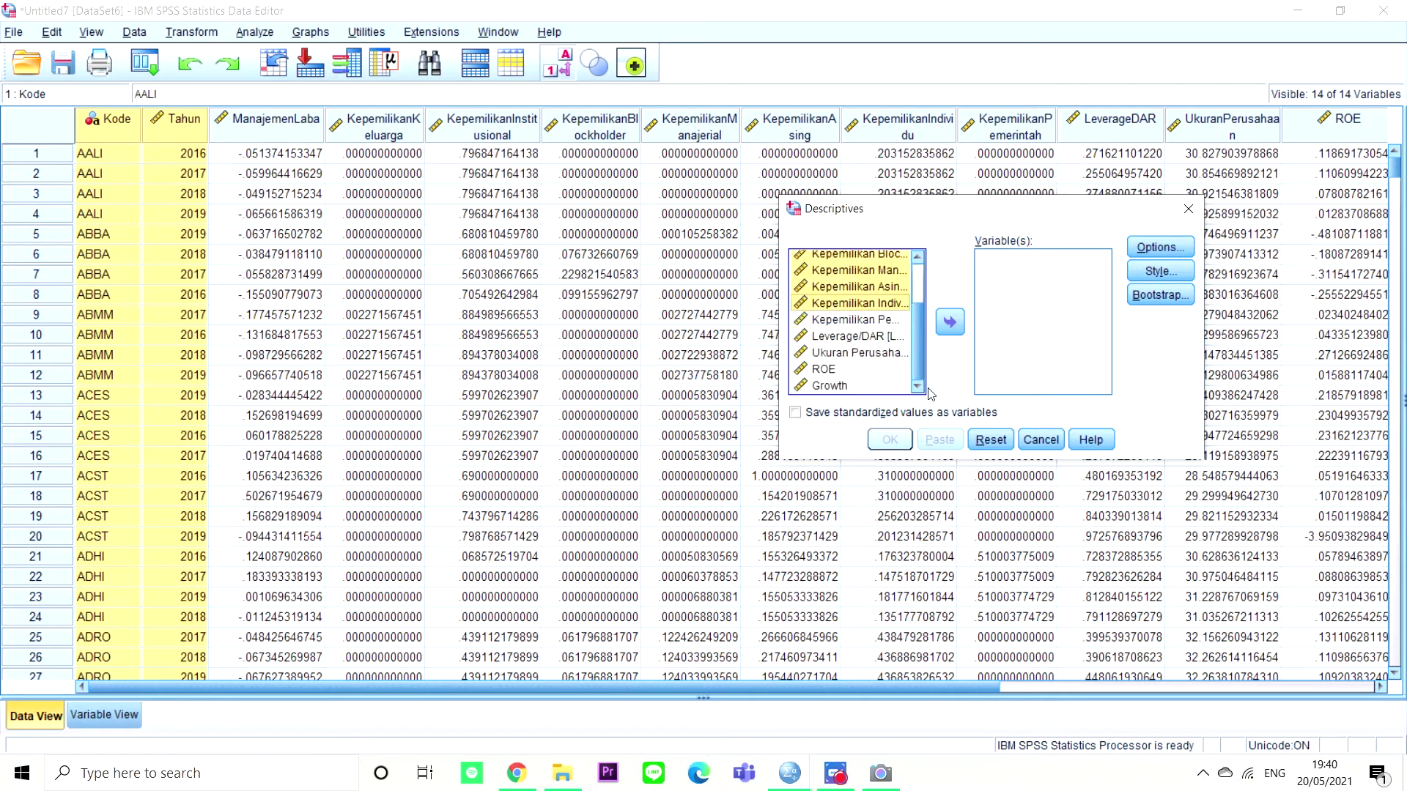
ctrl+click(885, 319)
ctrl+click(881, 336)
ctrl+click(873, 352)
ctrl+click(841, 370)
ctrl+click(842, 385)
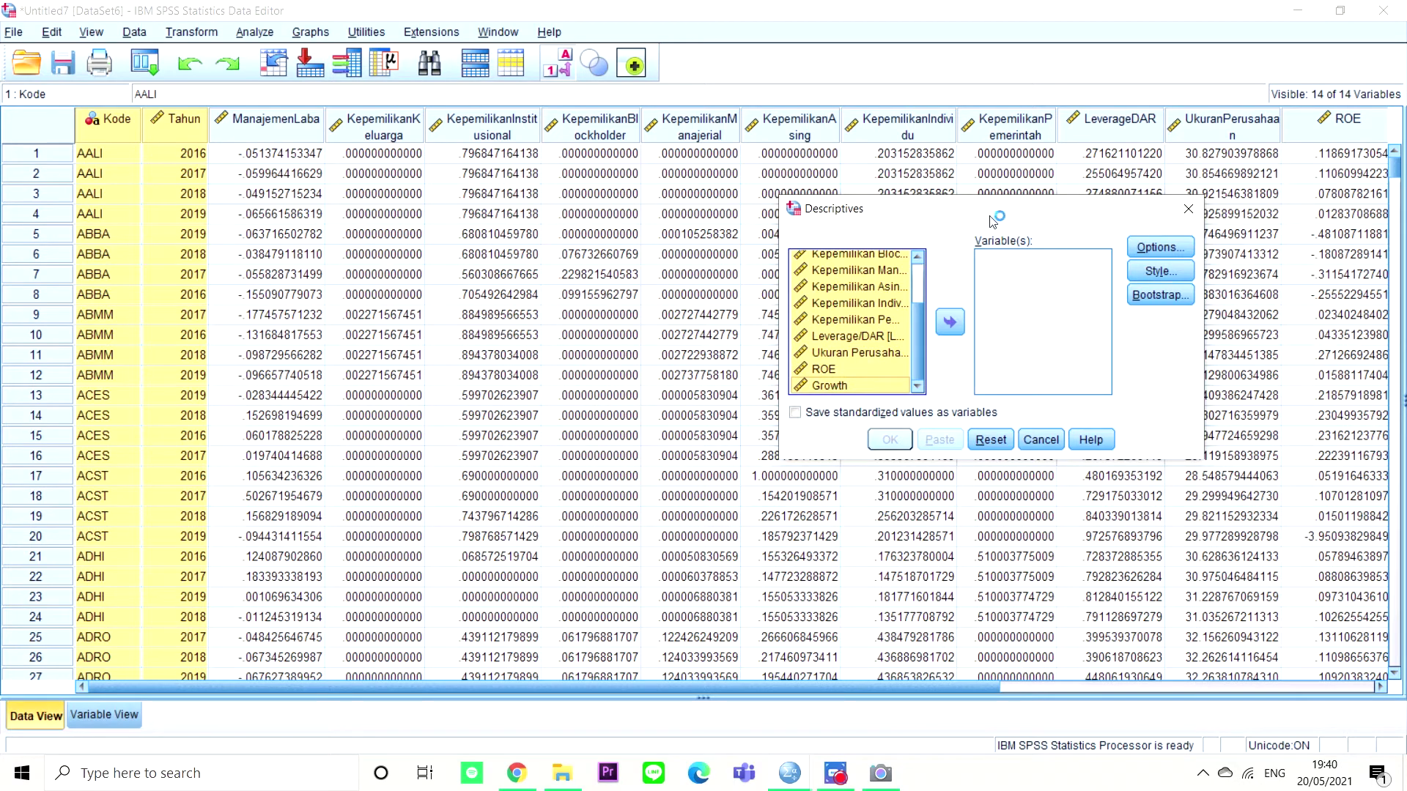
click(950, 322)
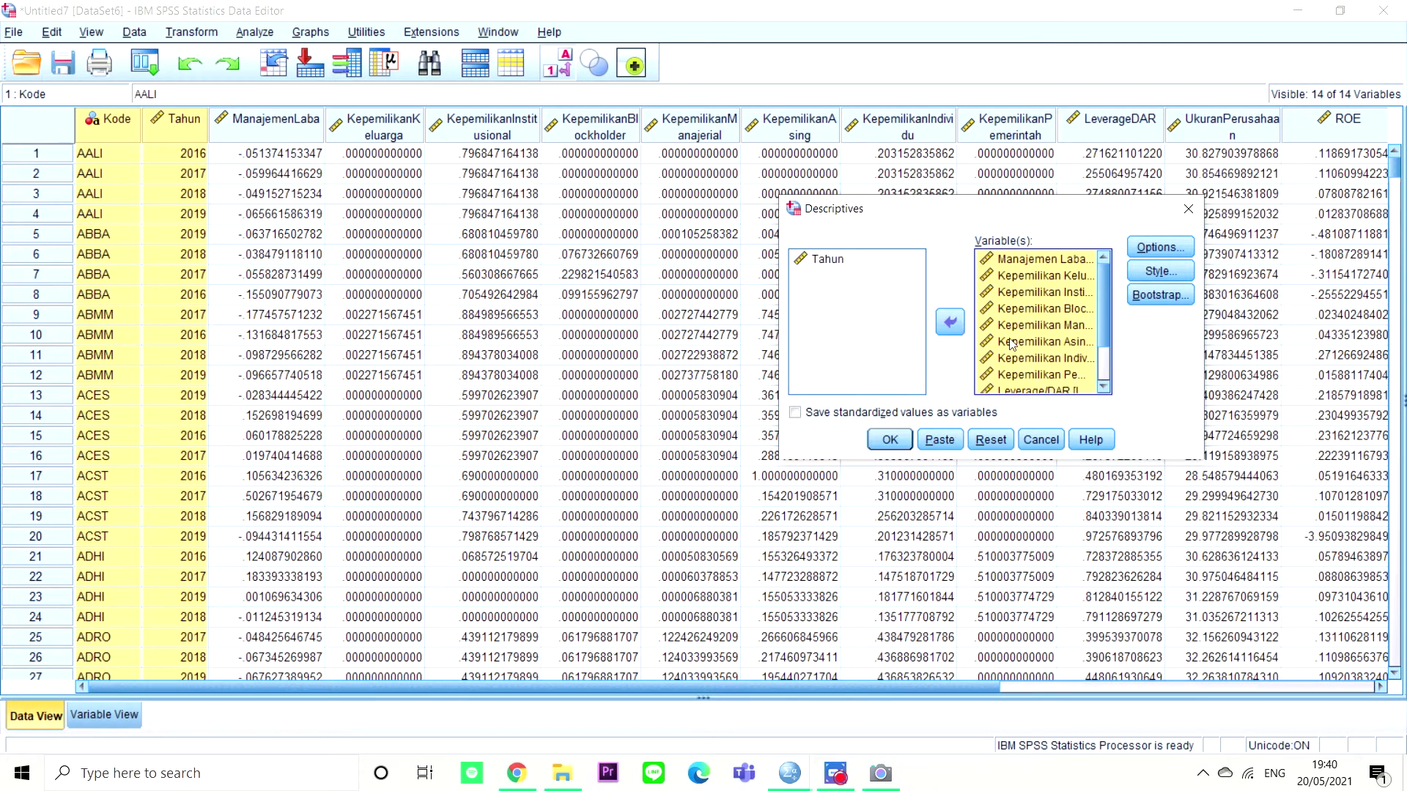
Add variance to the mean, standard deviation, minimum and maximum statistics, and run the Descriptives analysis.
click(1141, 249)
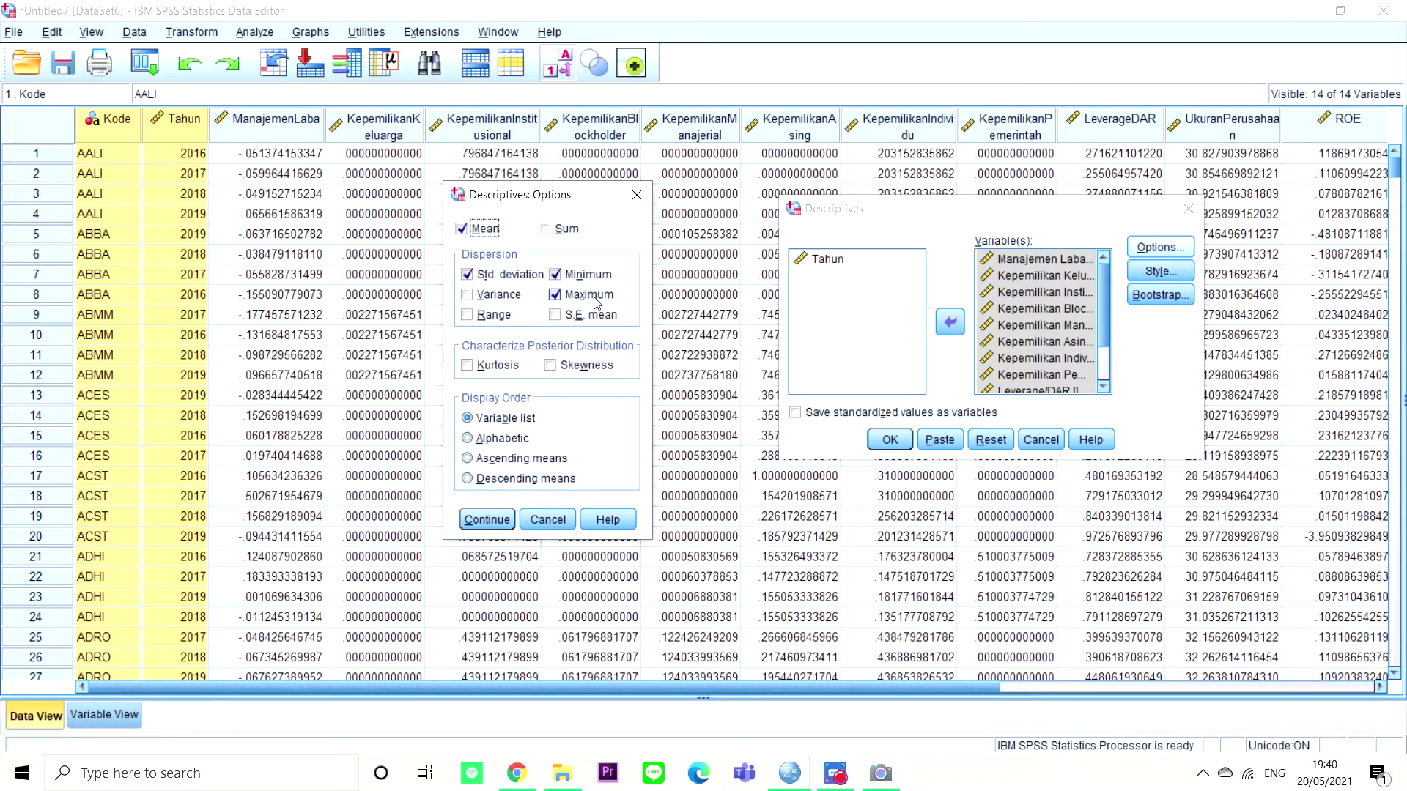
click(495, 297)
click(488, 520)
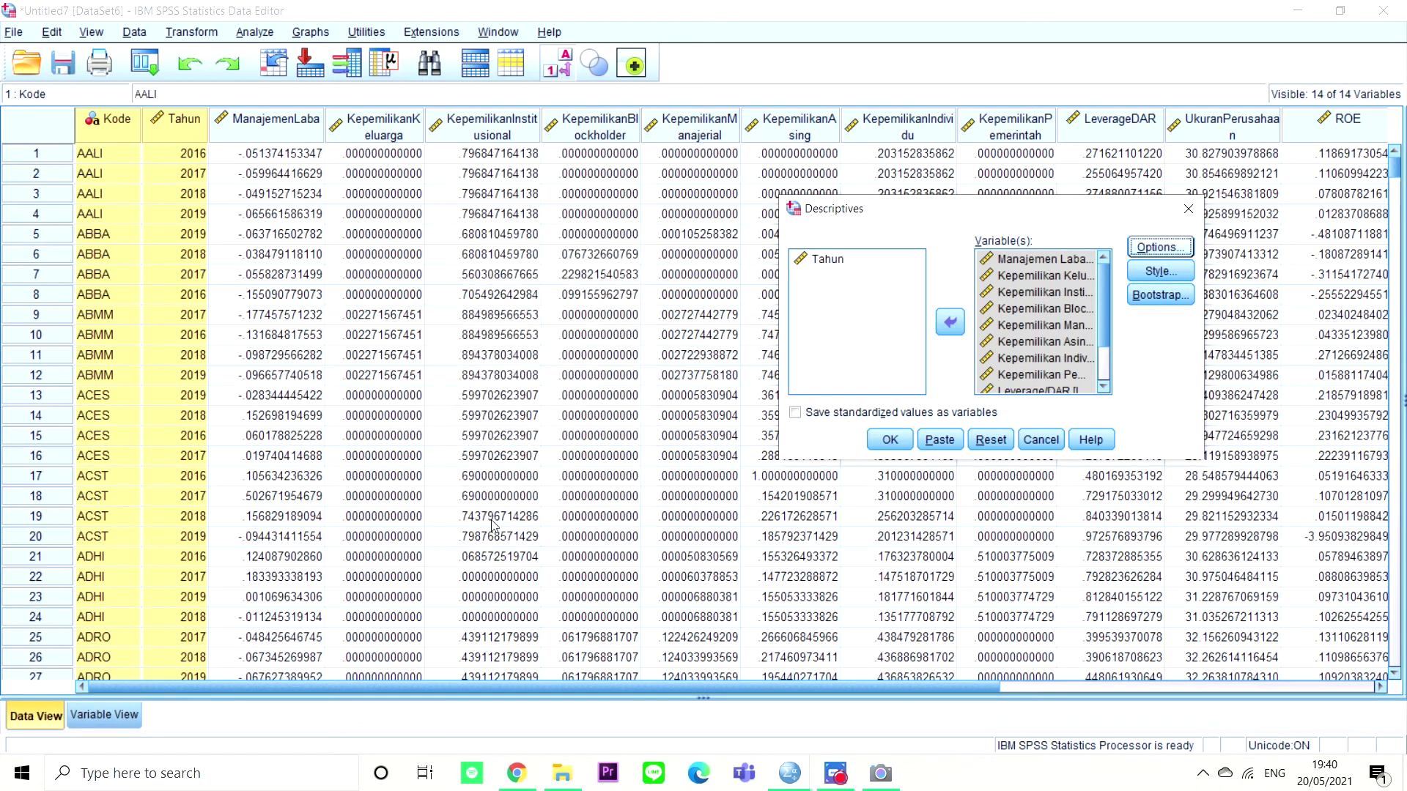
click(889, 440)
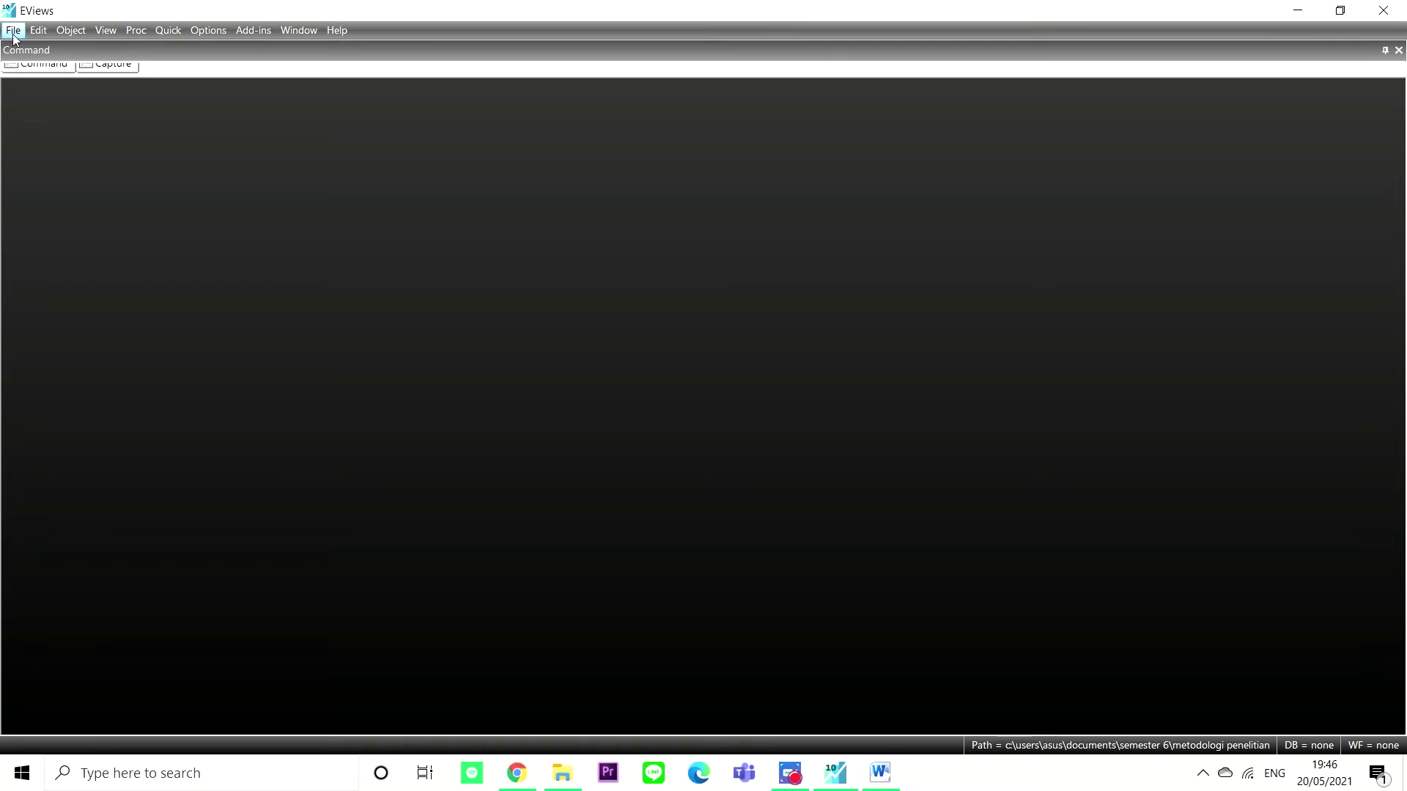
In EViews, open the DATA RAW UJI EVIEWS file as a foreign data workfile, keeping the predefined range DATA (19 MEI).
click(13, 33)
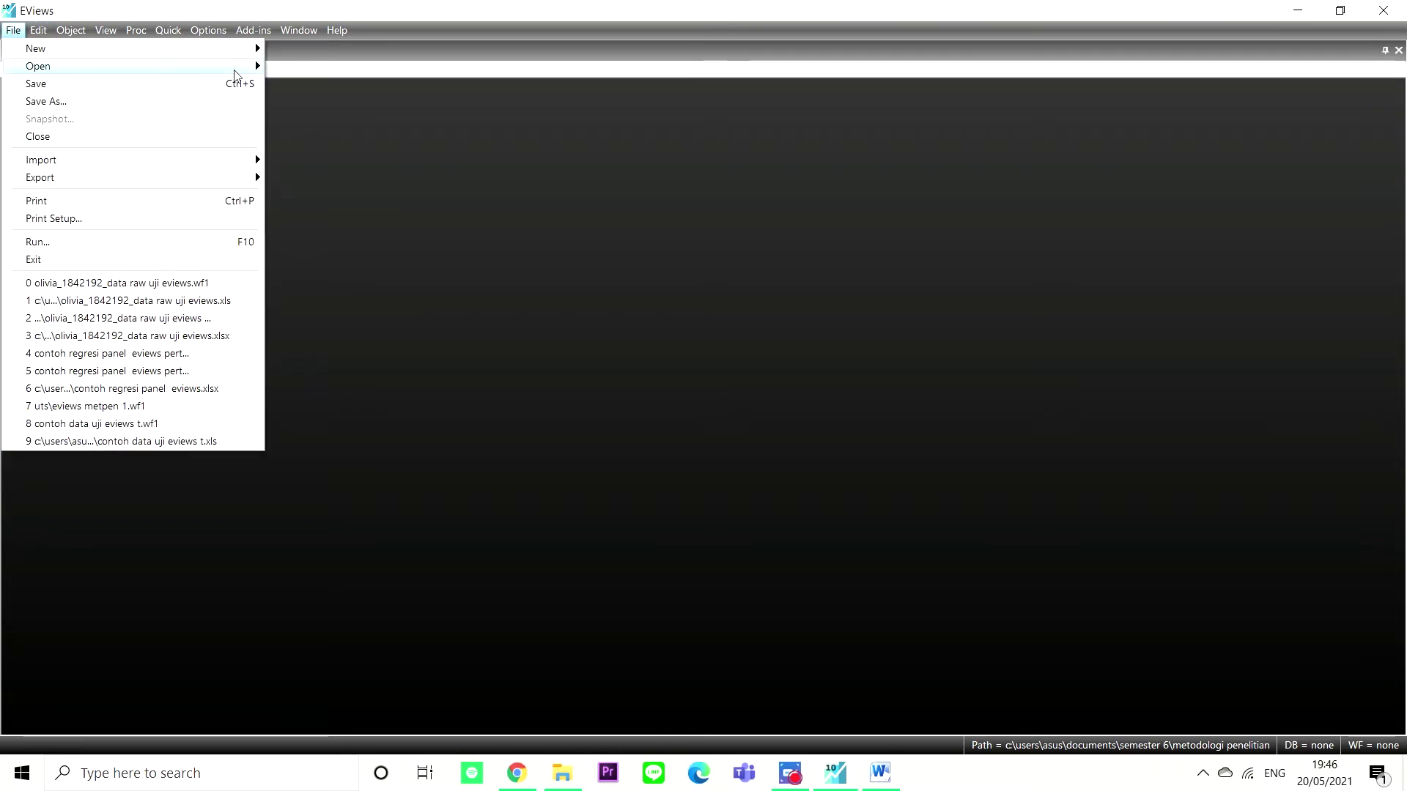
mouse_move(228, 67)
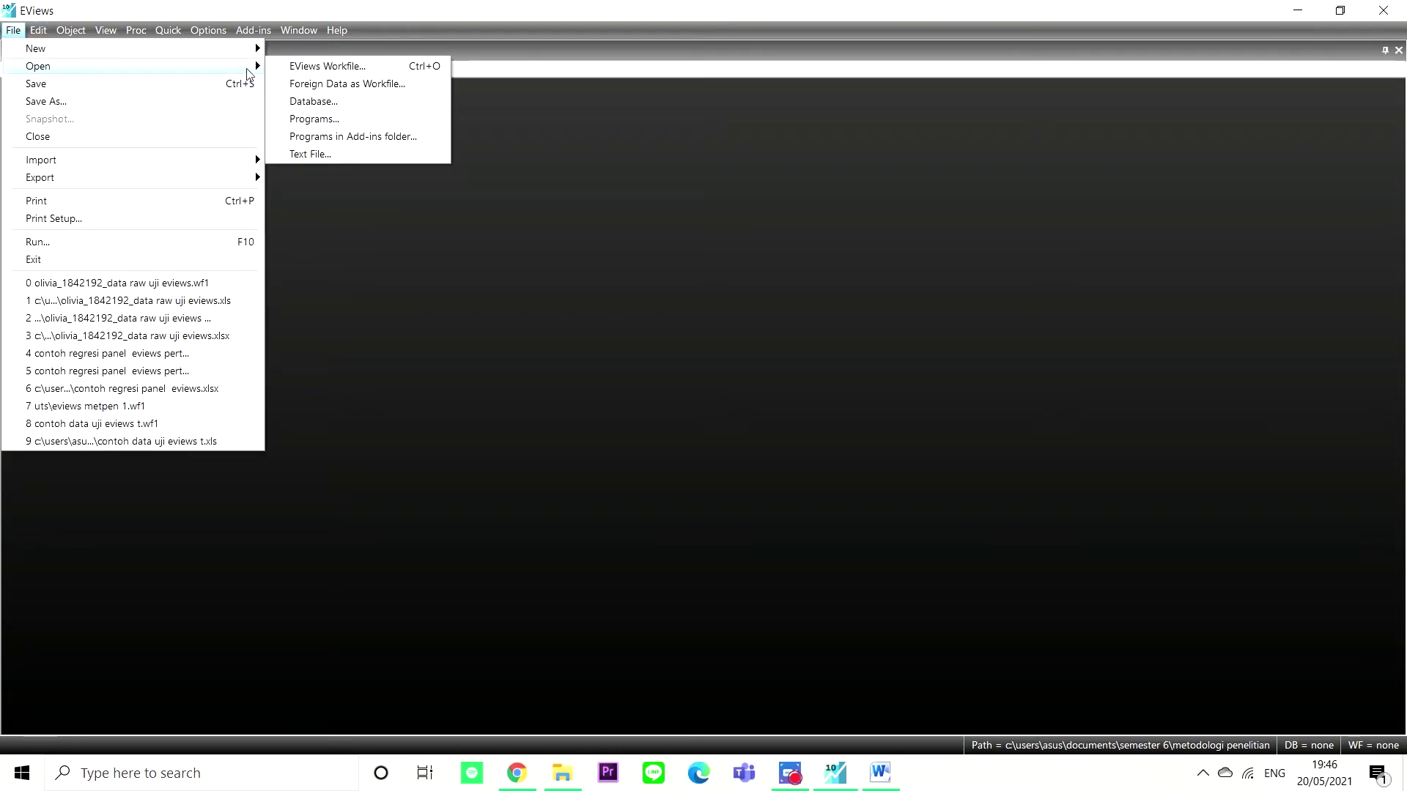
click(341, 86)
click(759, 253)
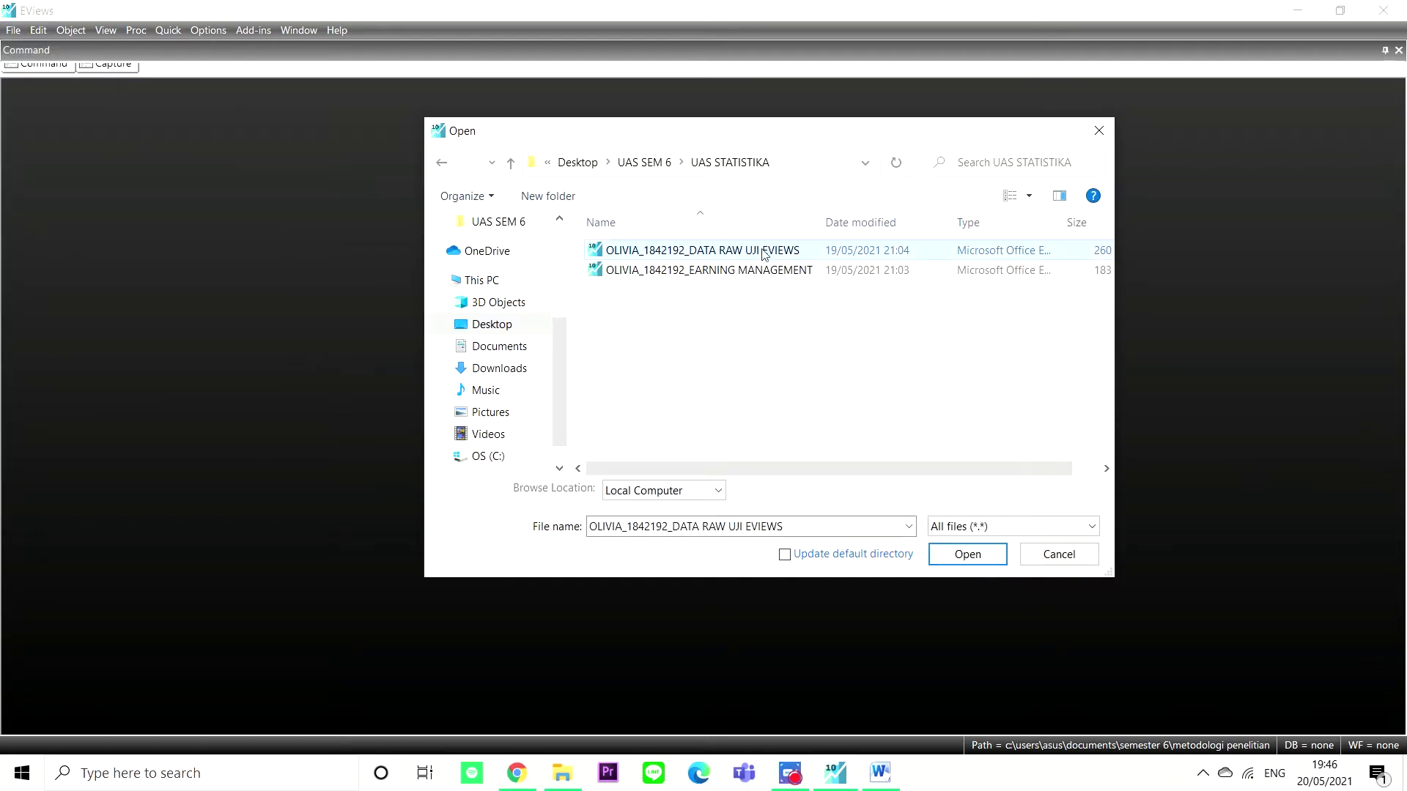
click(982, 557)
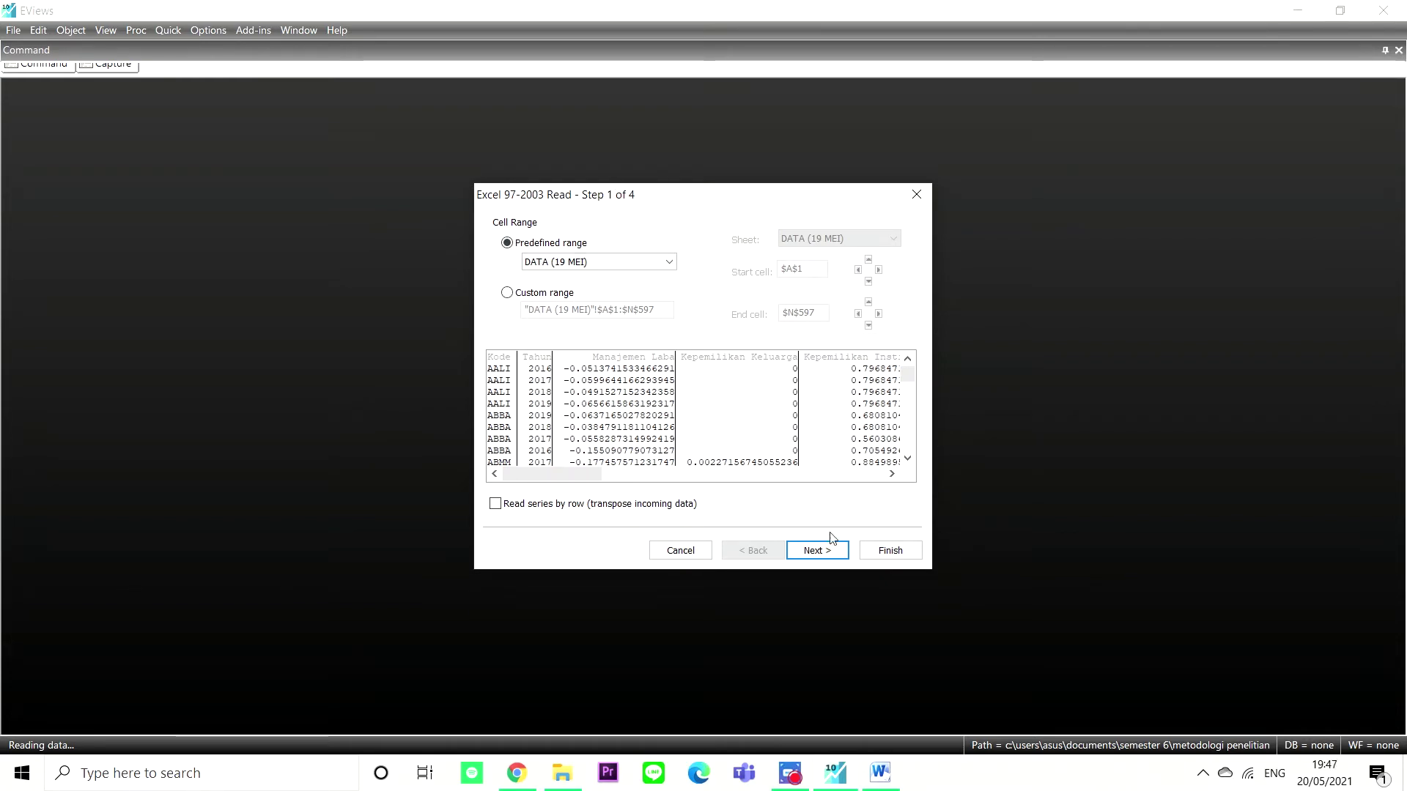
click(816, 550)
click(816, 550)
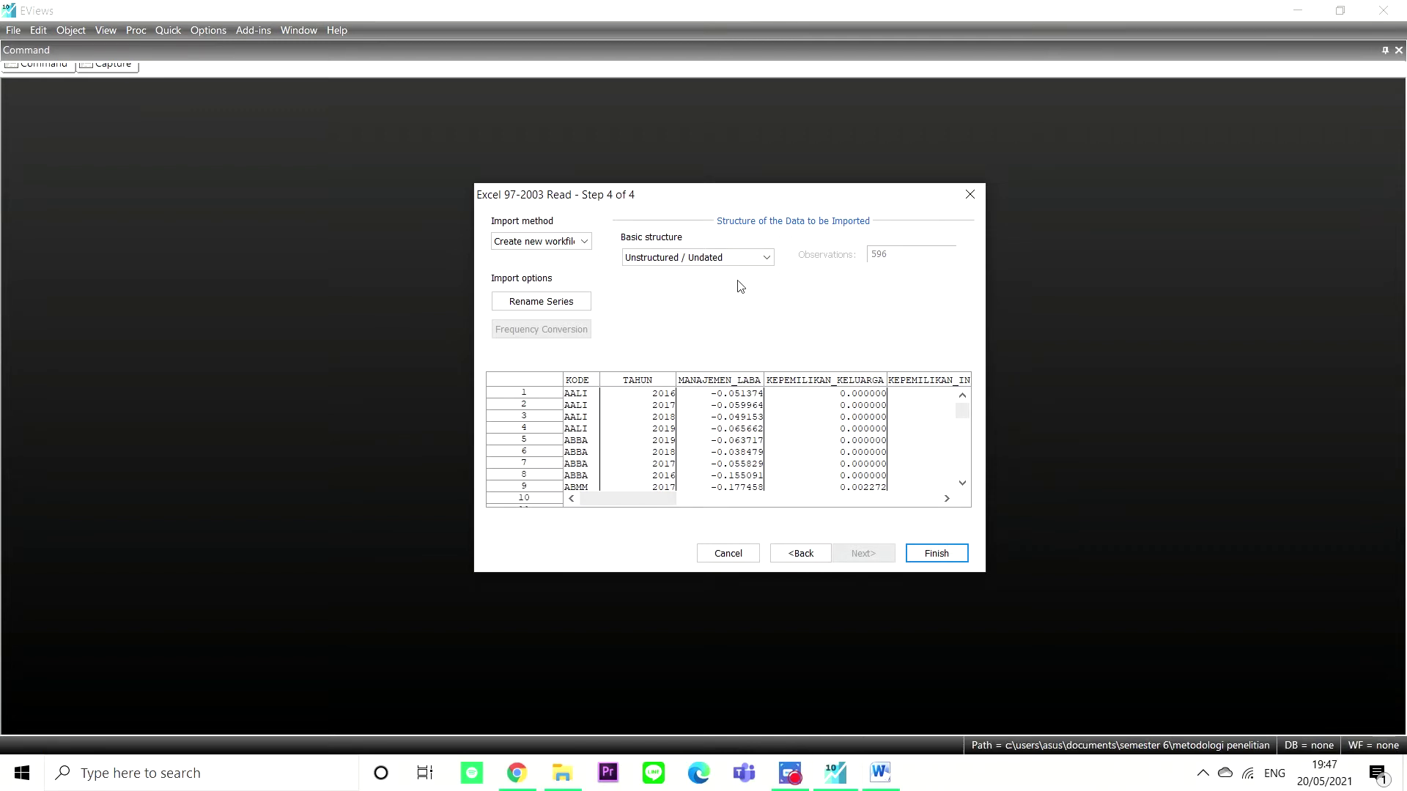
Structure the imported data as a Dated Panel with Kode as the cross section ID series, specify the date series, and finish the import.
click(718, 258)
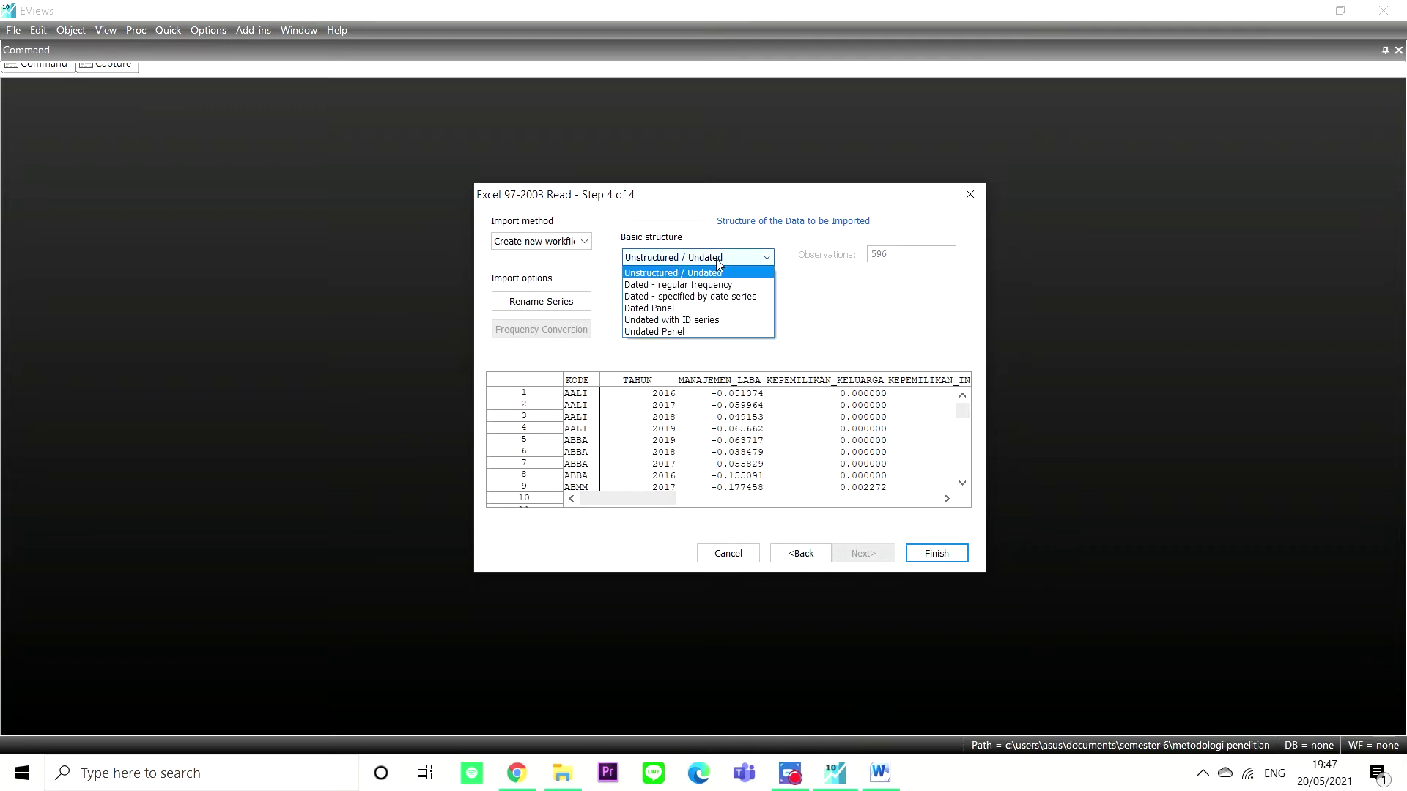
click(694, 307)
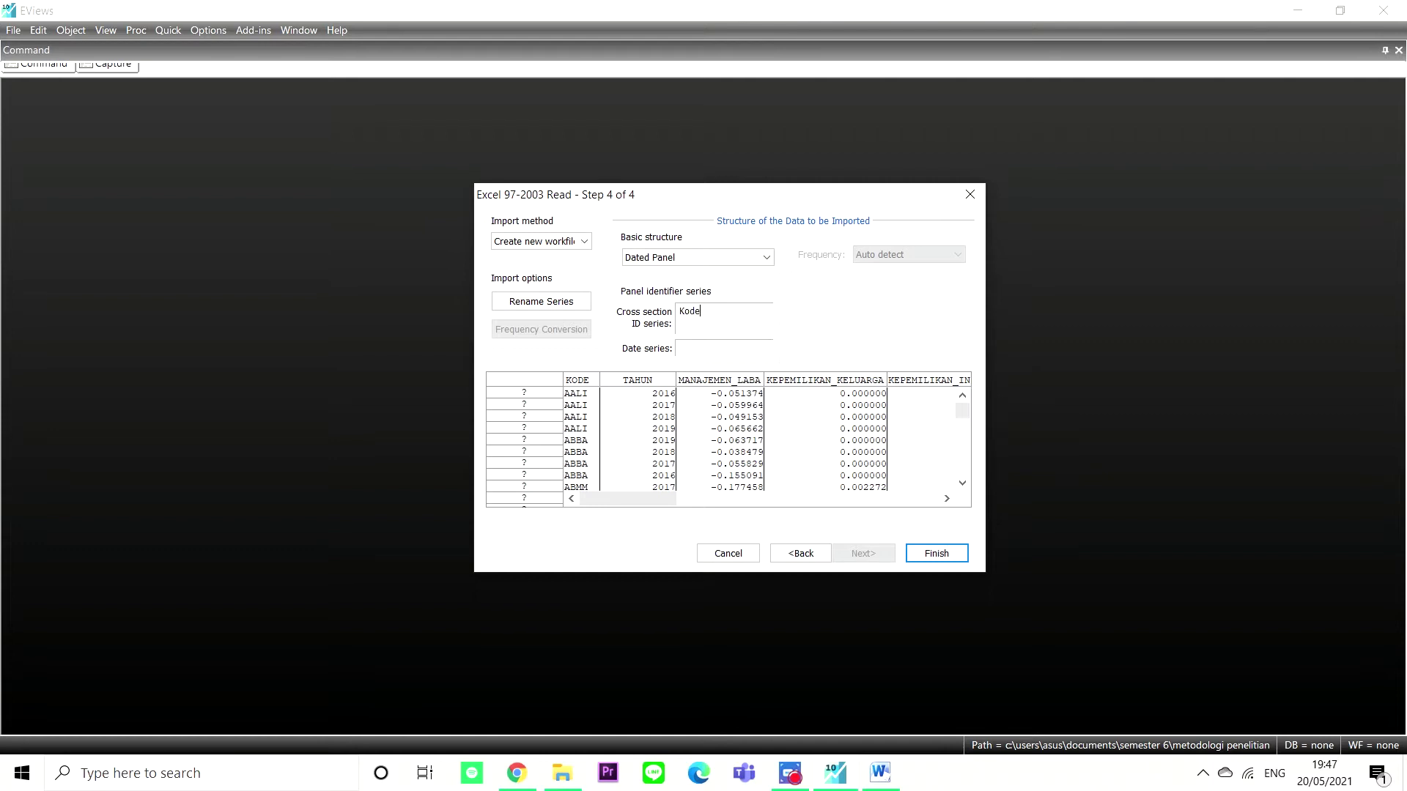
click(736, 341)
click(939, 554)
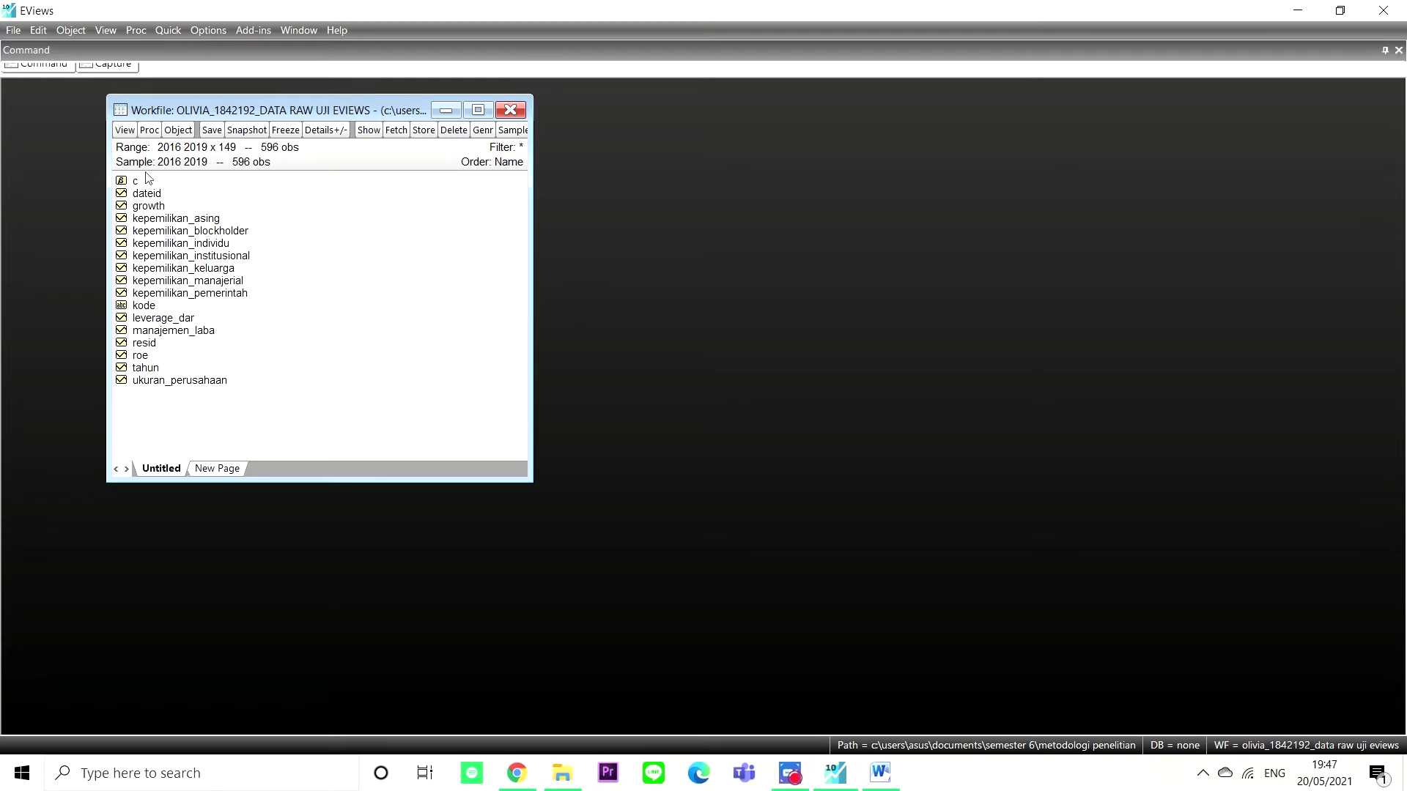
Unstack the workfile into a new page with kode as the unstacking identifier and tahun as the observation identifier.
click(151, 136)
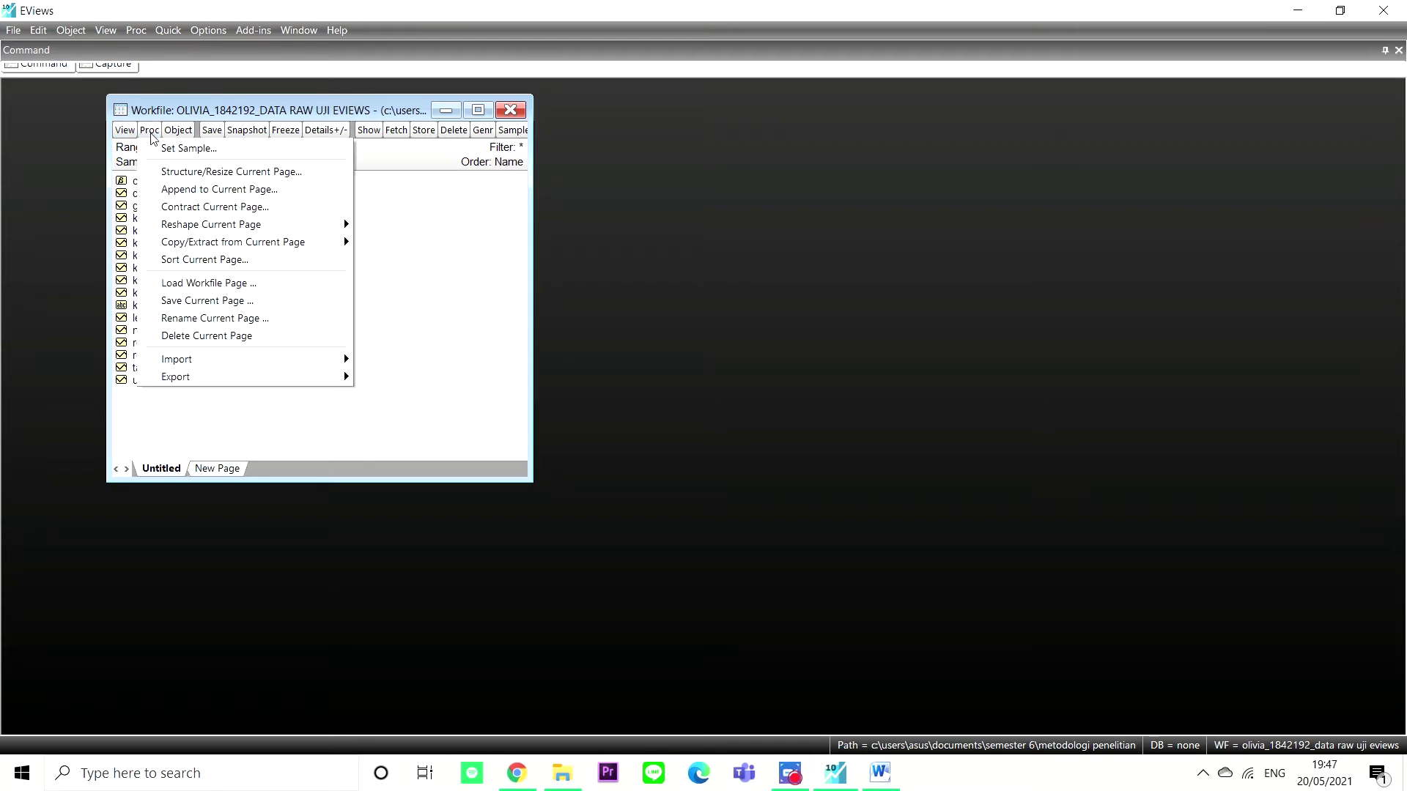
mouse_move(306, 230)
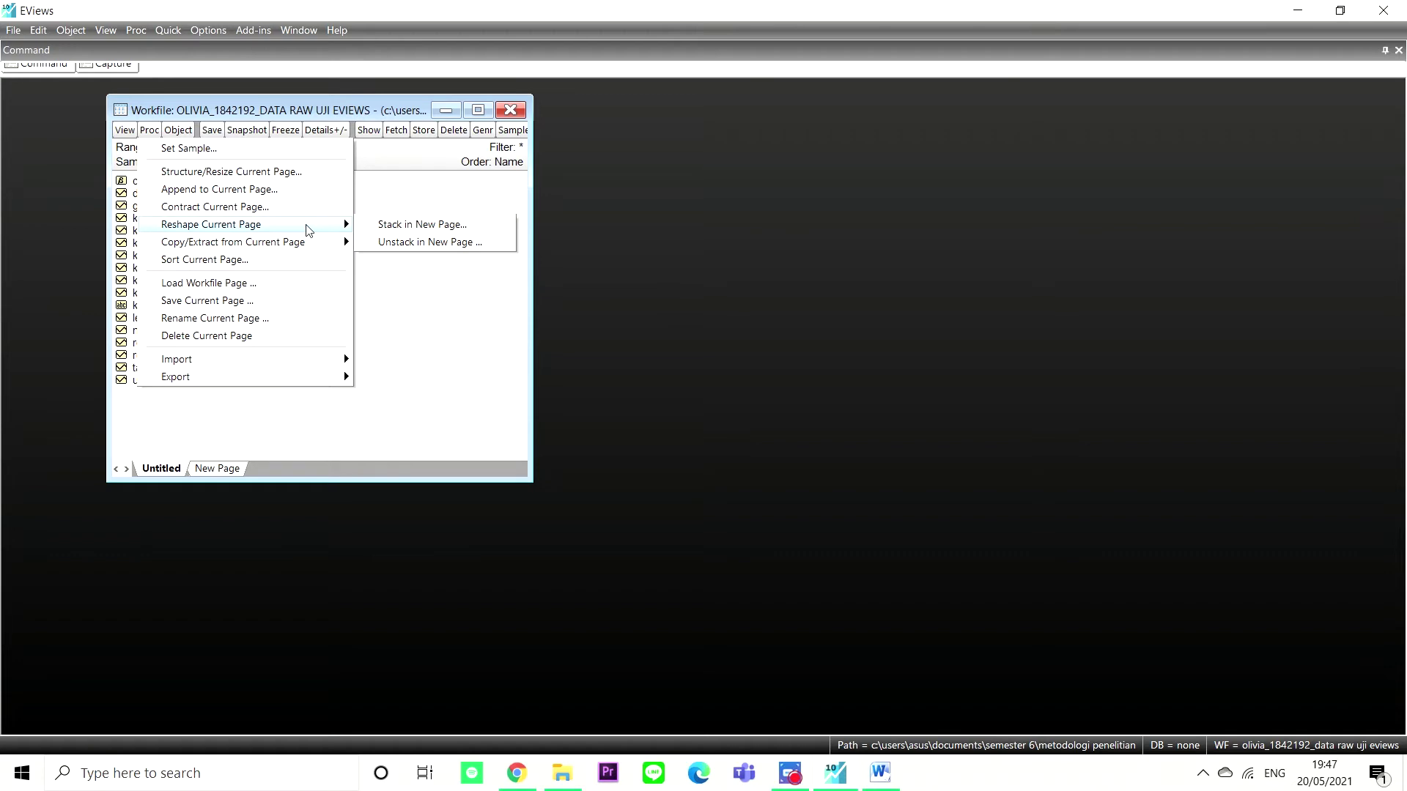
click(423, 243)
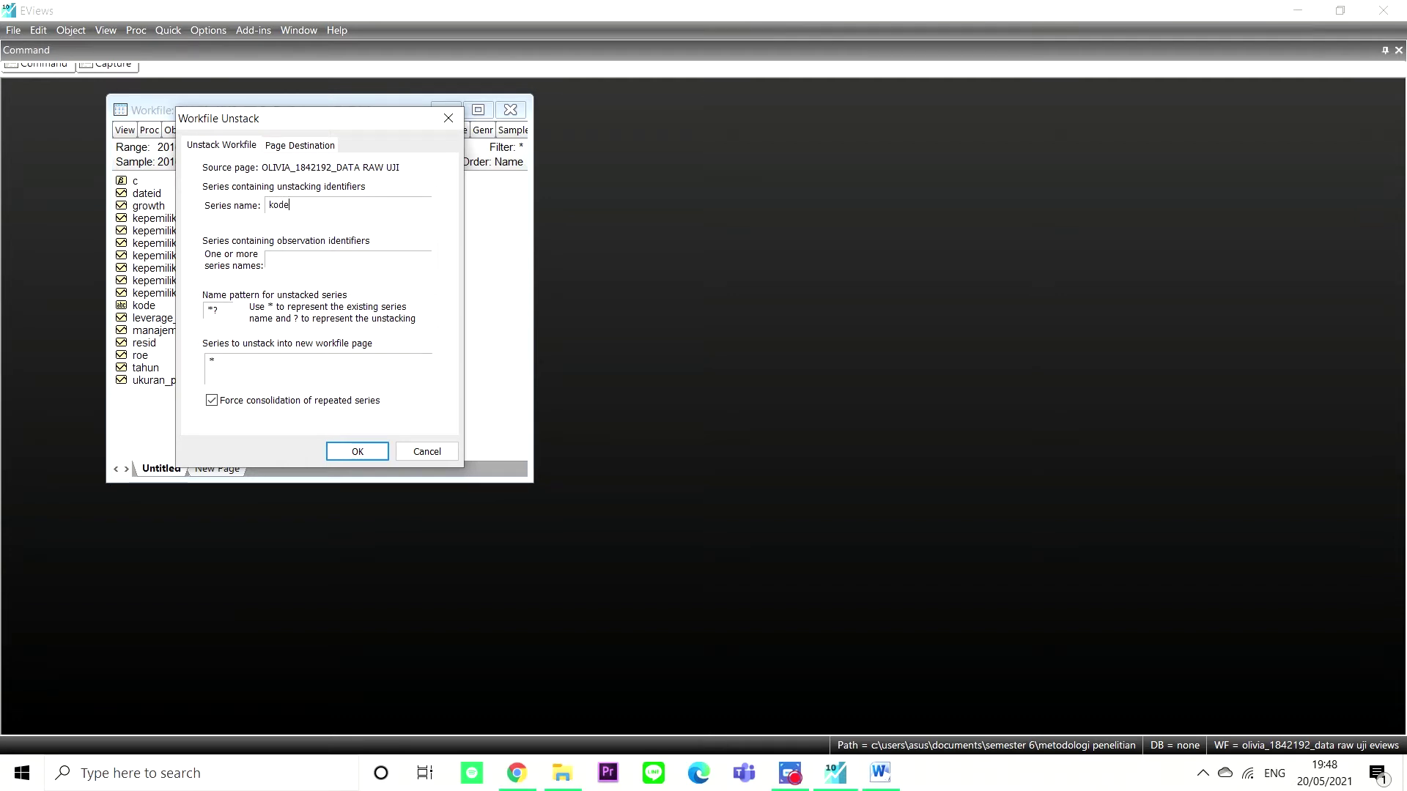
text(kode)
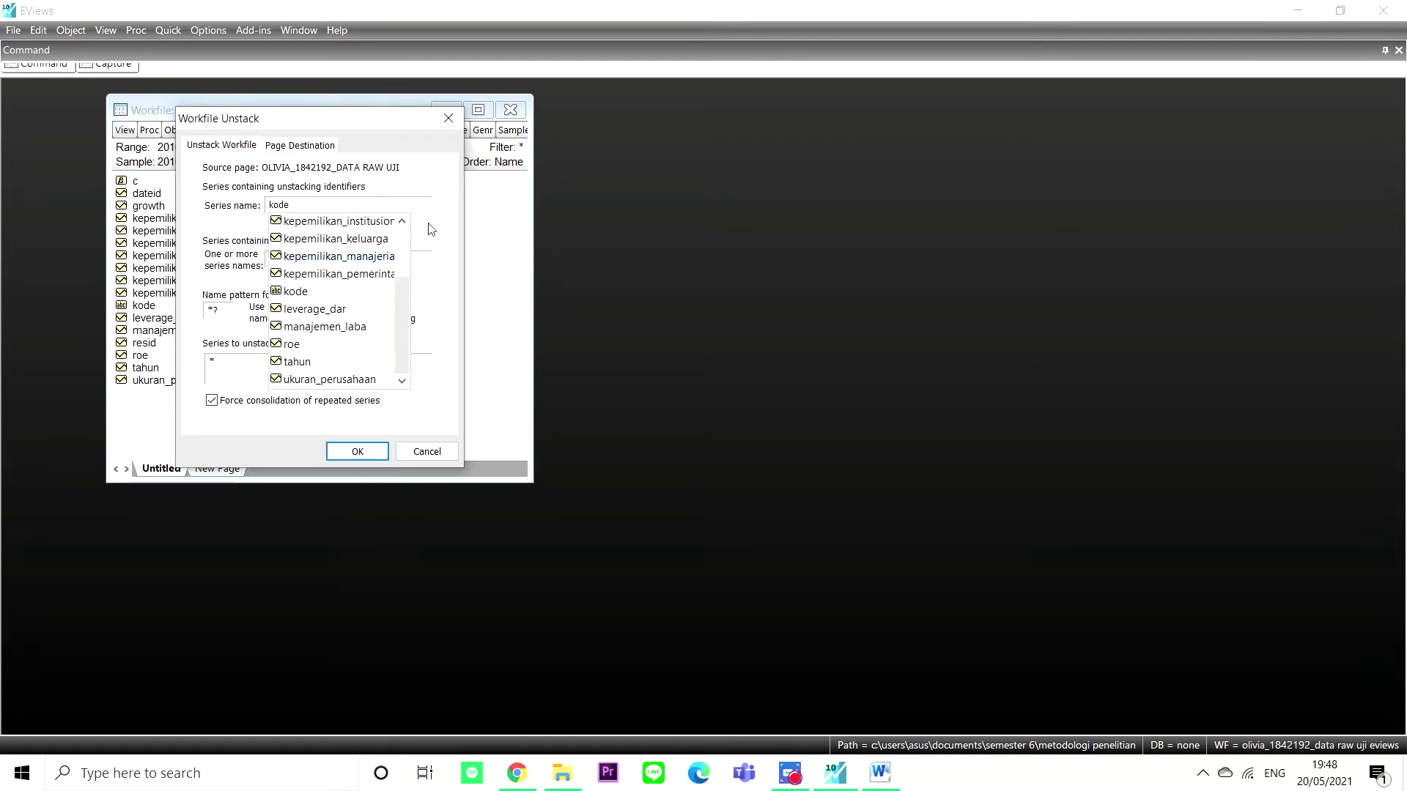
drag(387, 123, 557, 118)
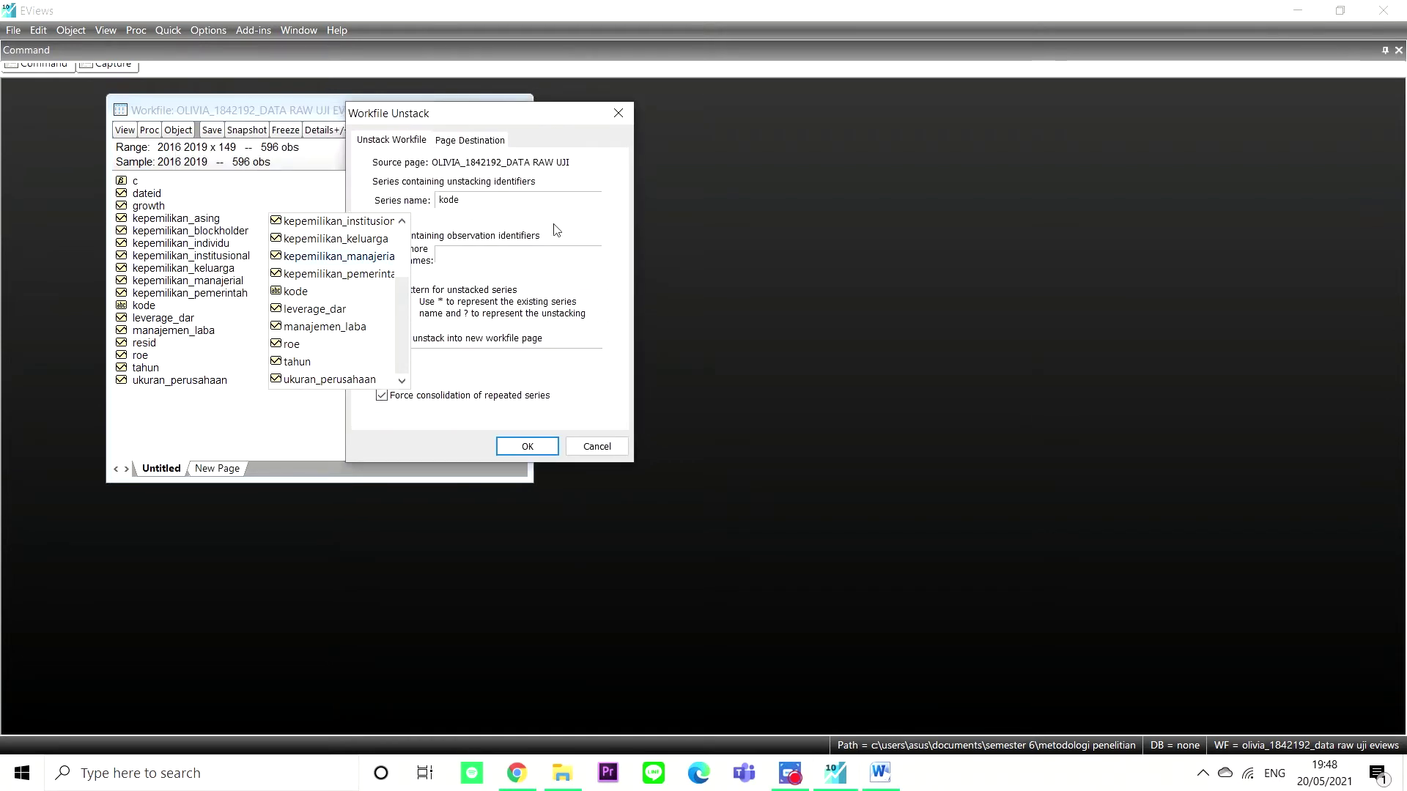
click(501, 250)
text(tahun)
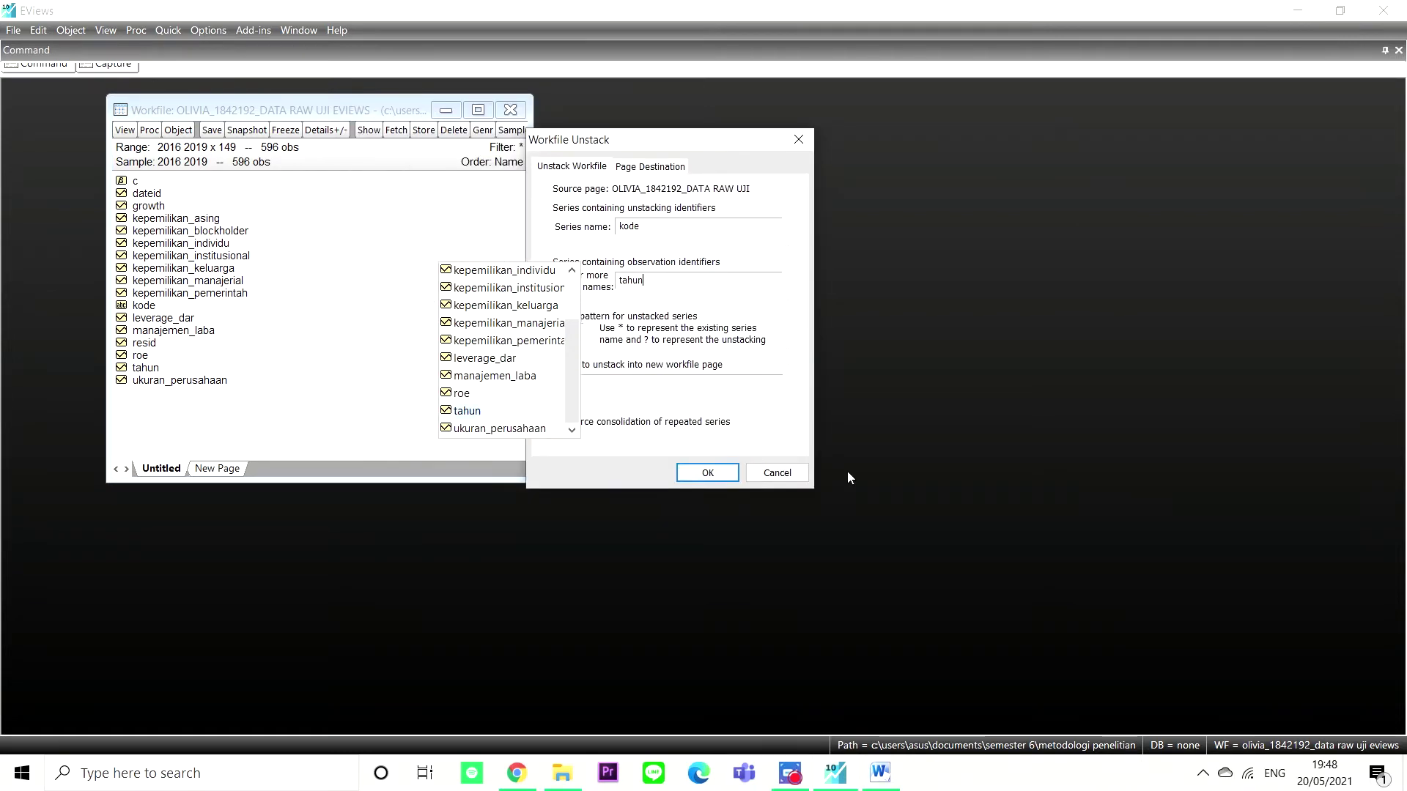
click(715, 472)
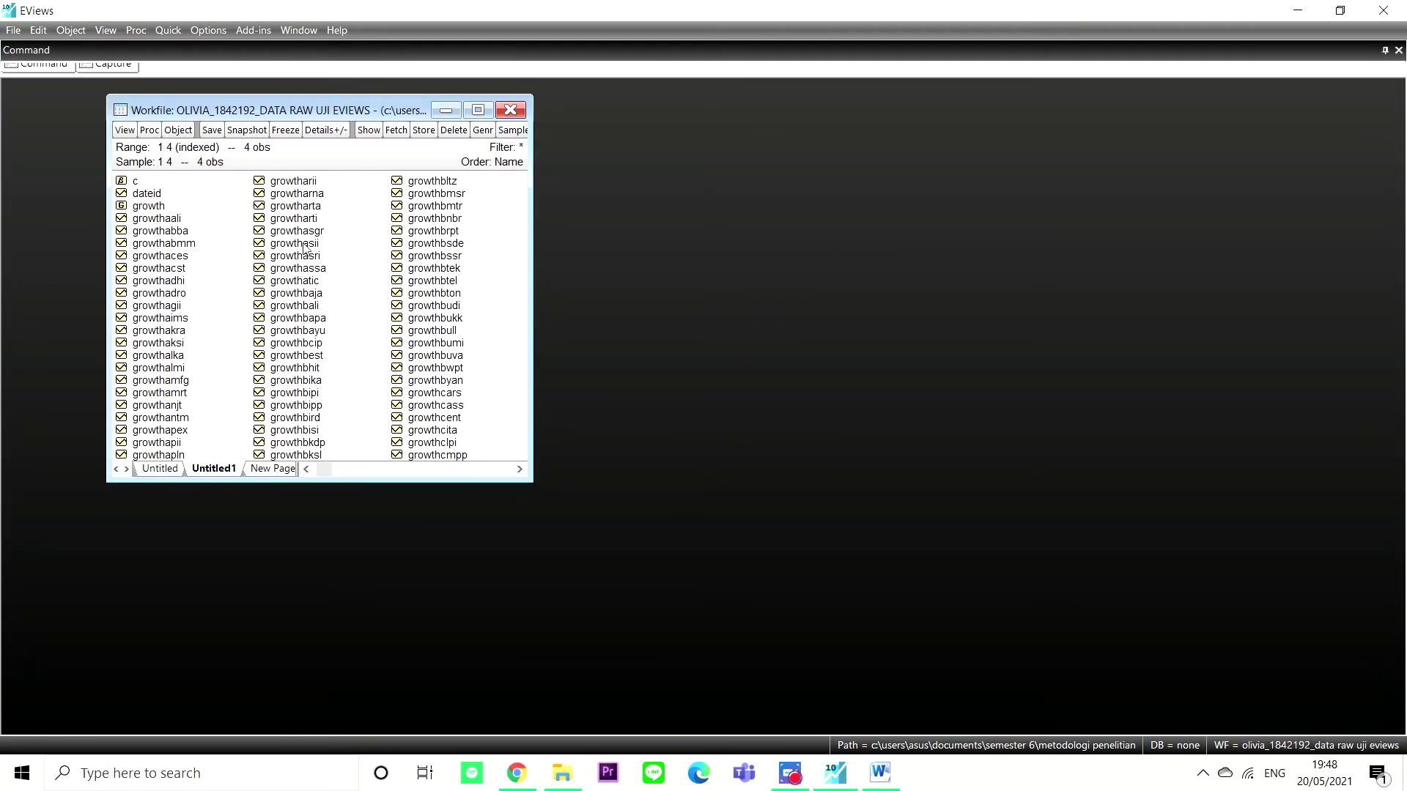
Maximize the workfile, look through the unstacked series on the new page for the kode pool object, and open it.
scroll(308, 253, down, 10)
scroll(308, 253, down, 5)
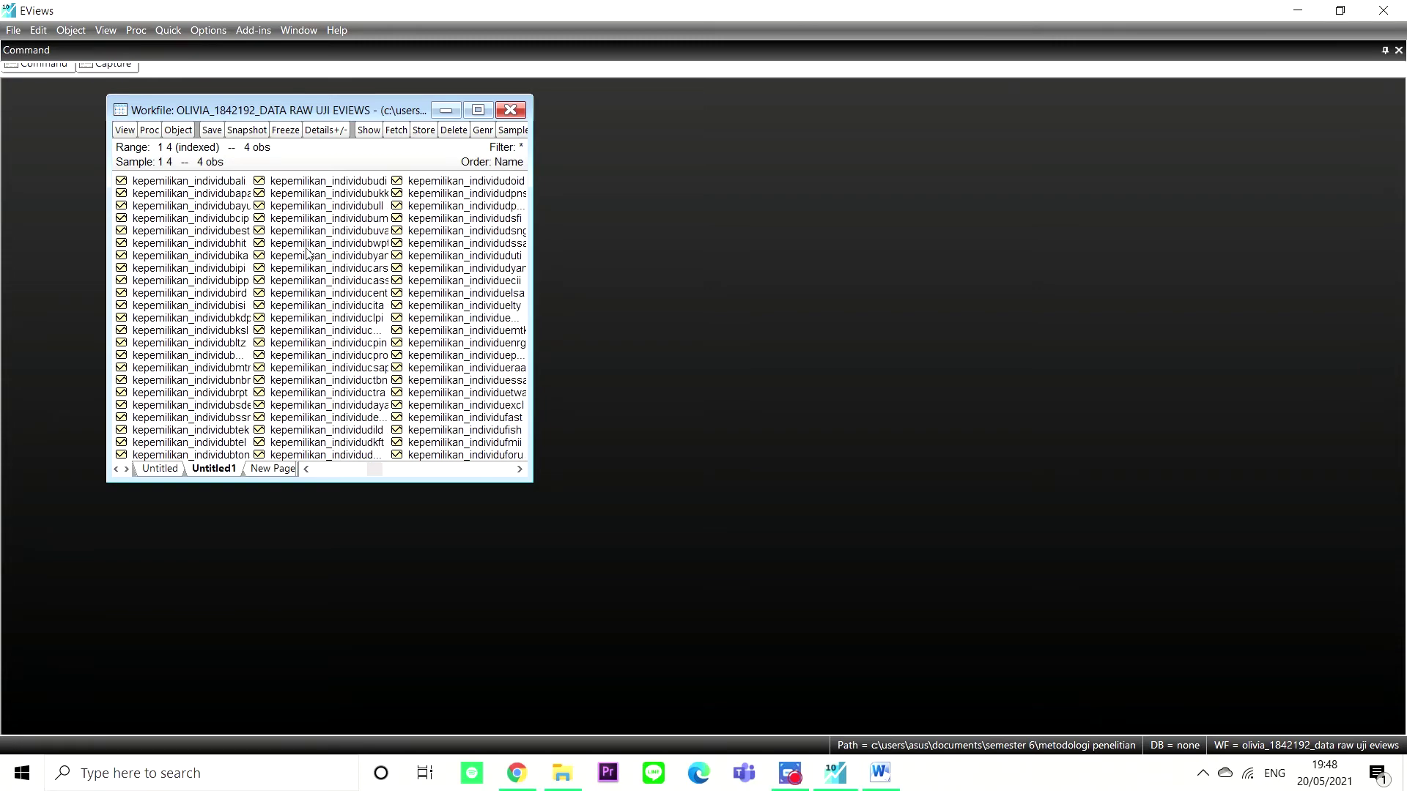
click(478, 110)
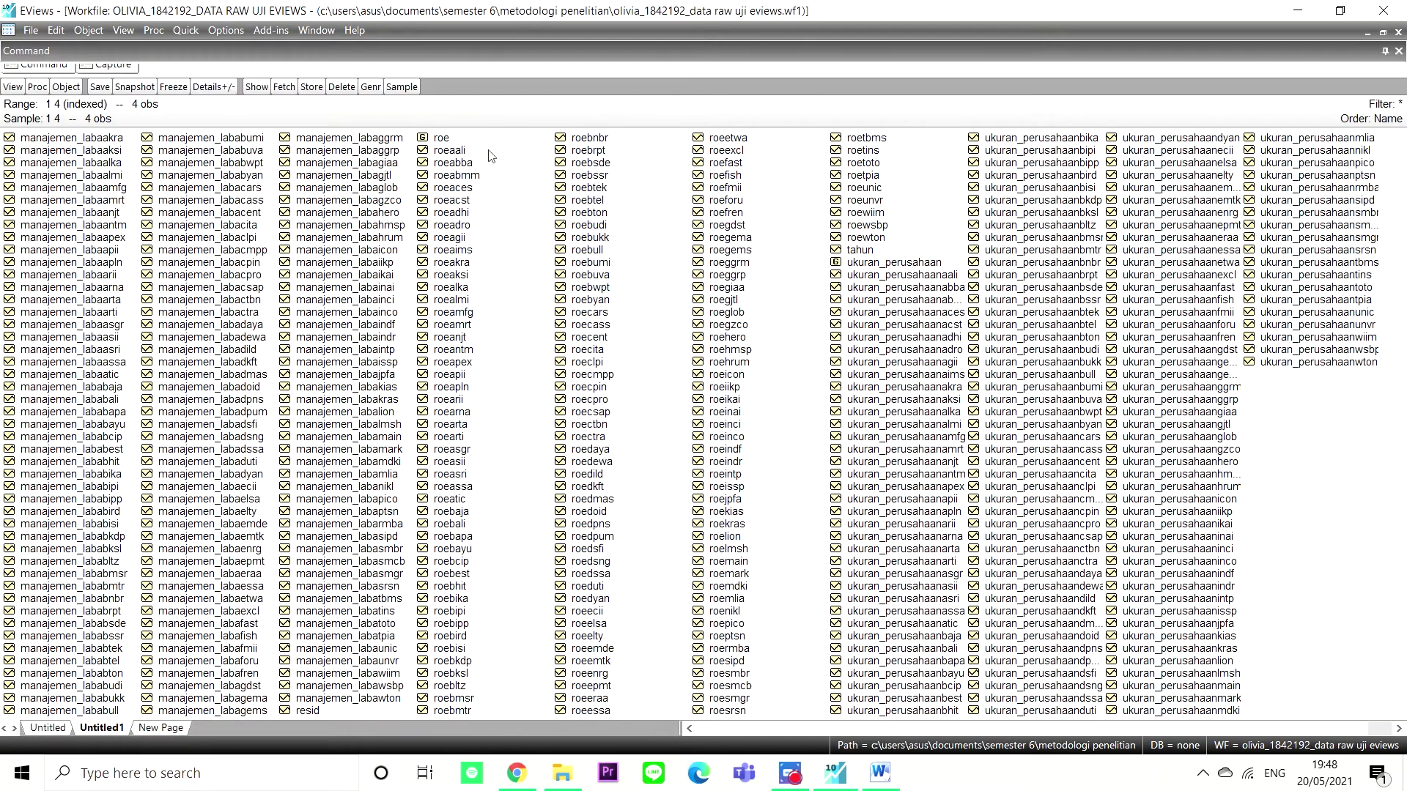
scroll(910, 481, up, 2)
scroll(766, 540, down, 2)
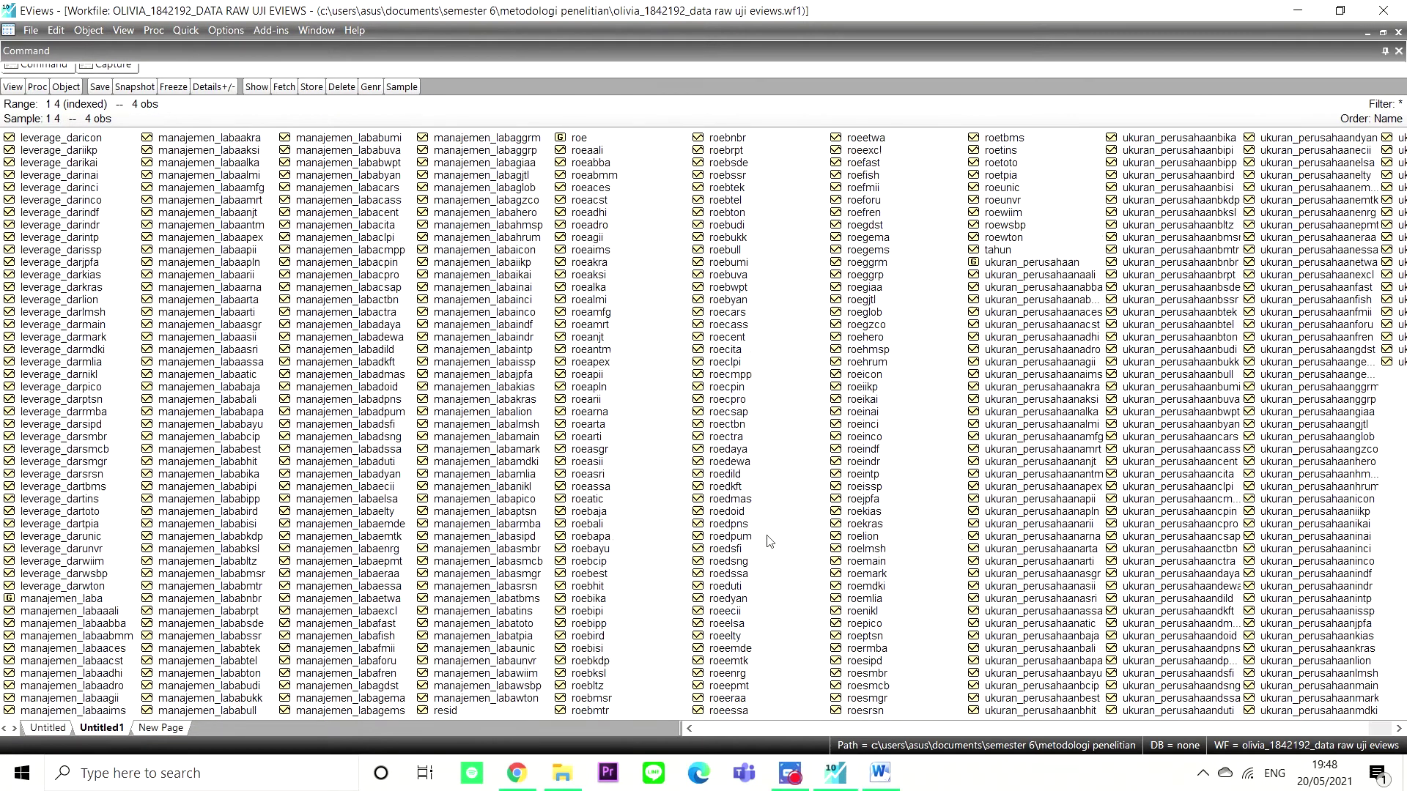
scroll(767, 539, up, 6)
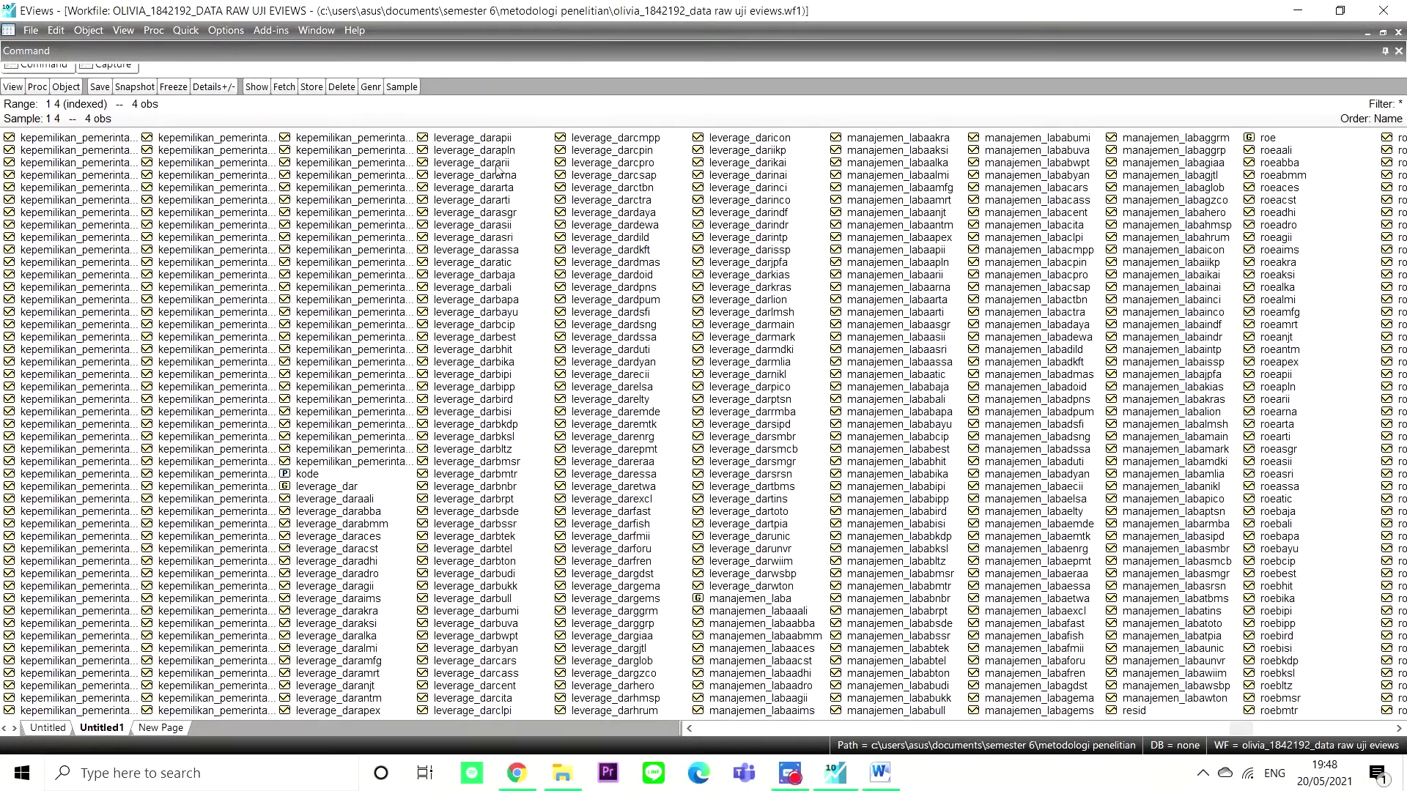
scroll(804, 210, down, 6)
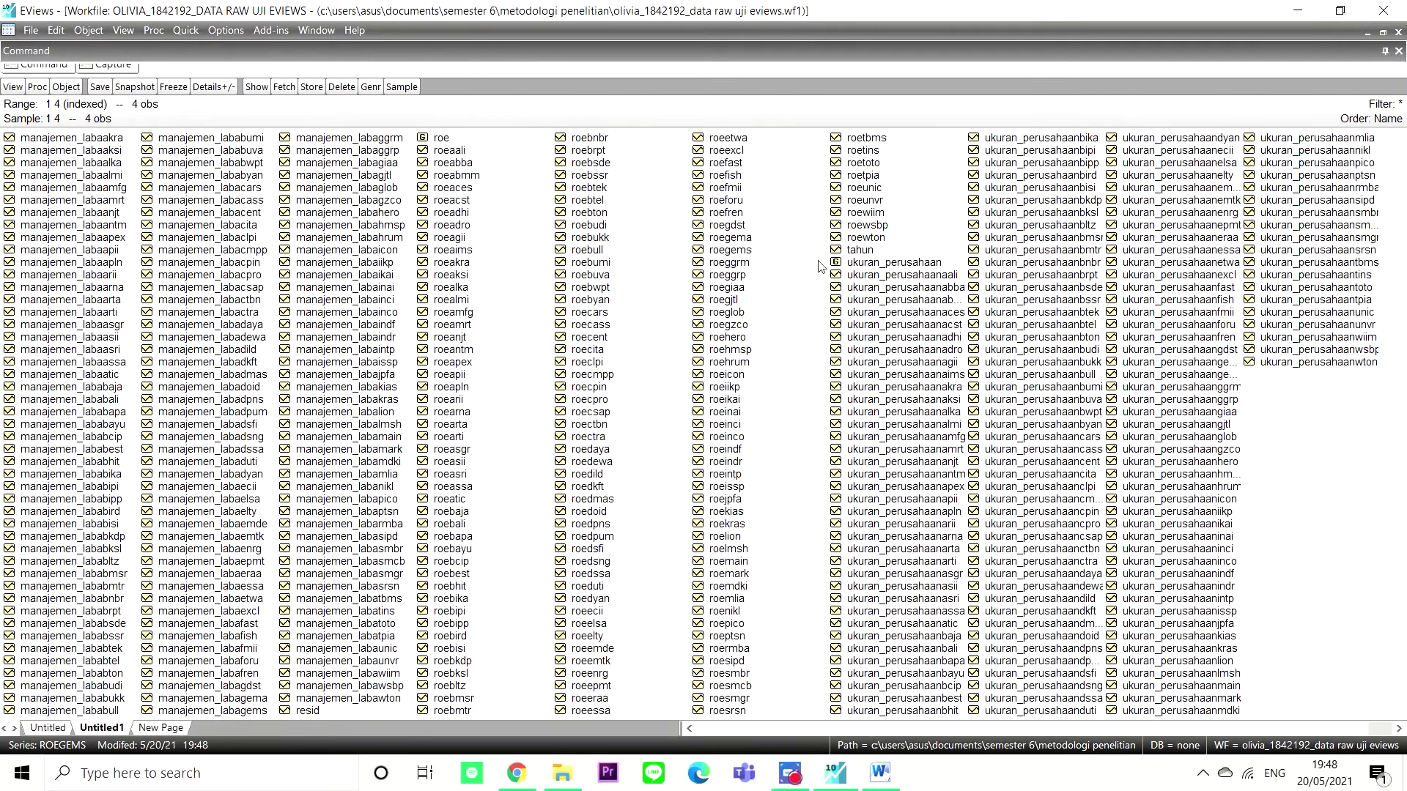
scroll(685, 399, up, 10)
scroll(681, 400, up, 1)
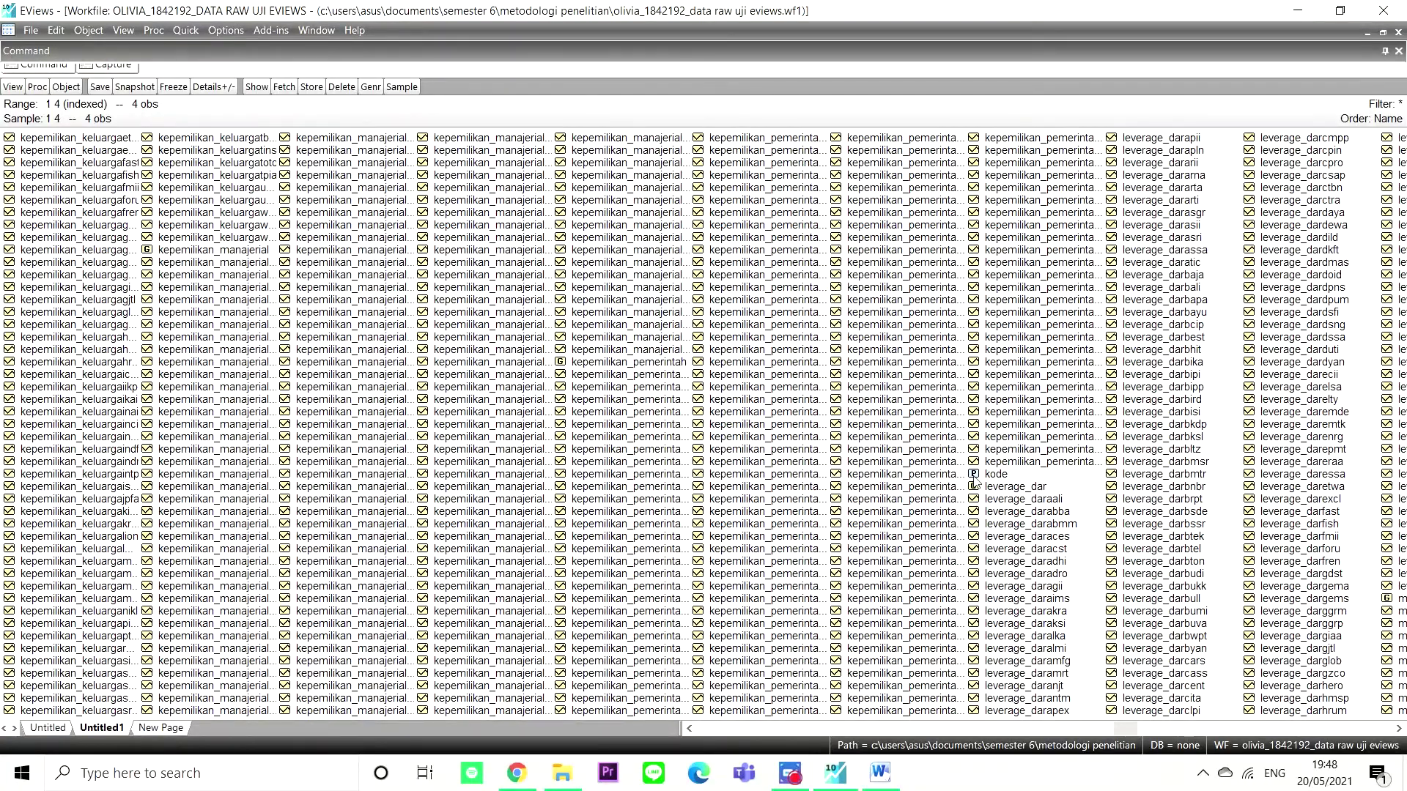
click(981, 476)
double_click(996, 475)
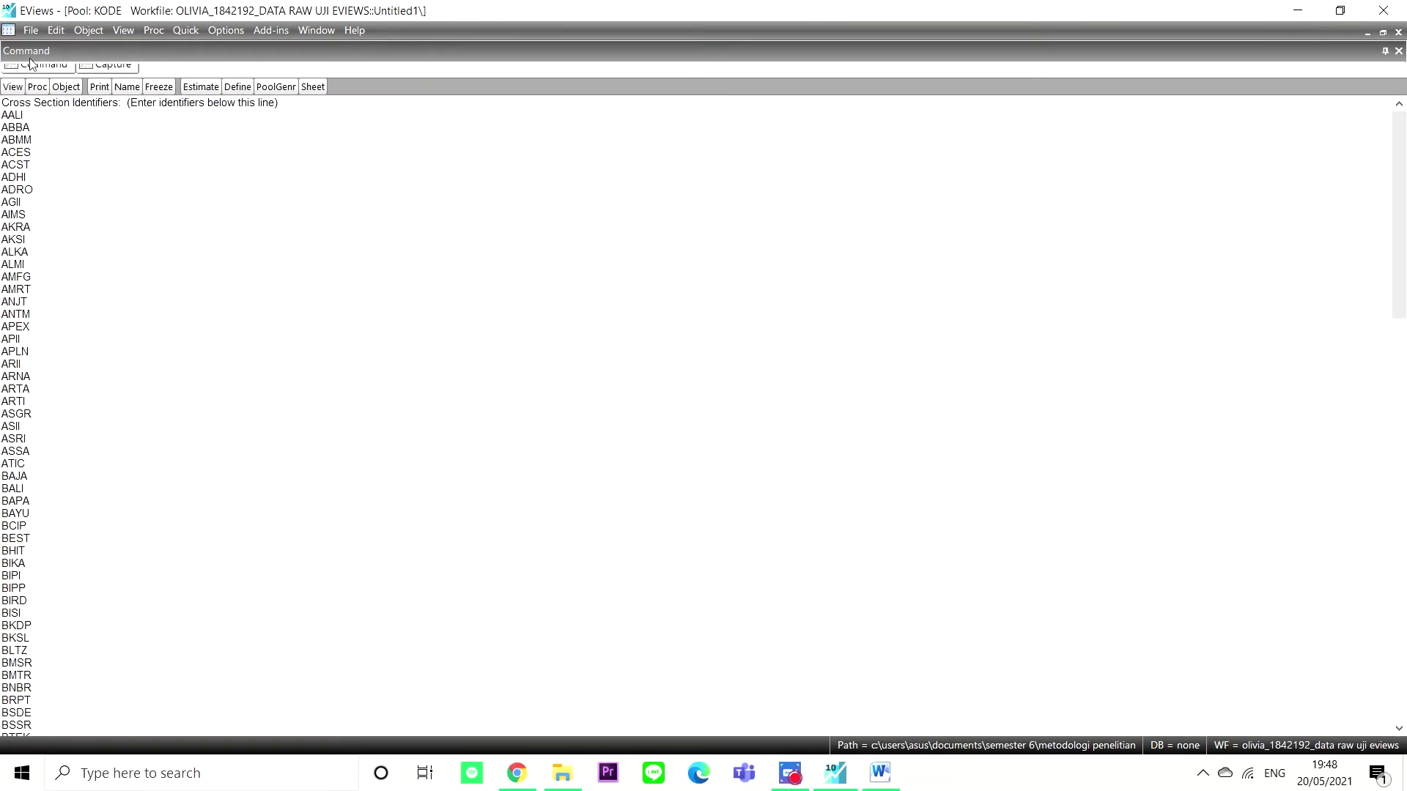
Review the pool's cross section identifiers, restore its window from full size, and place it beside the workfile.
scroll(122, 251, down, 8)
scroll(123, 257, down, 20)
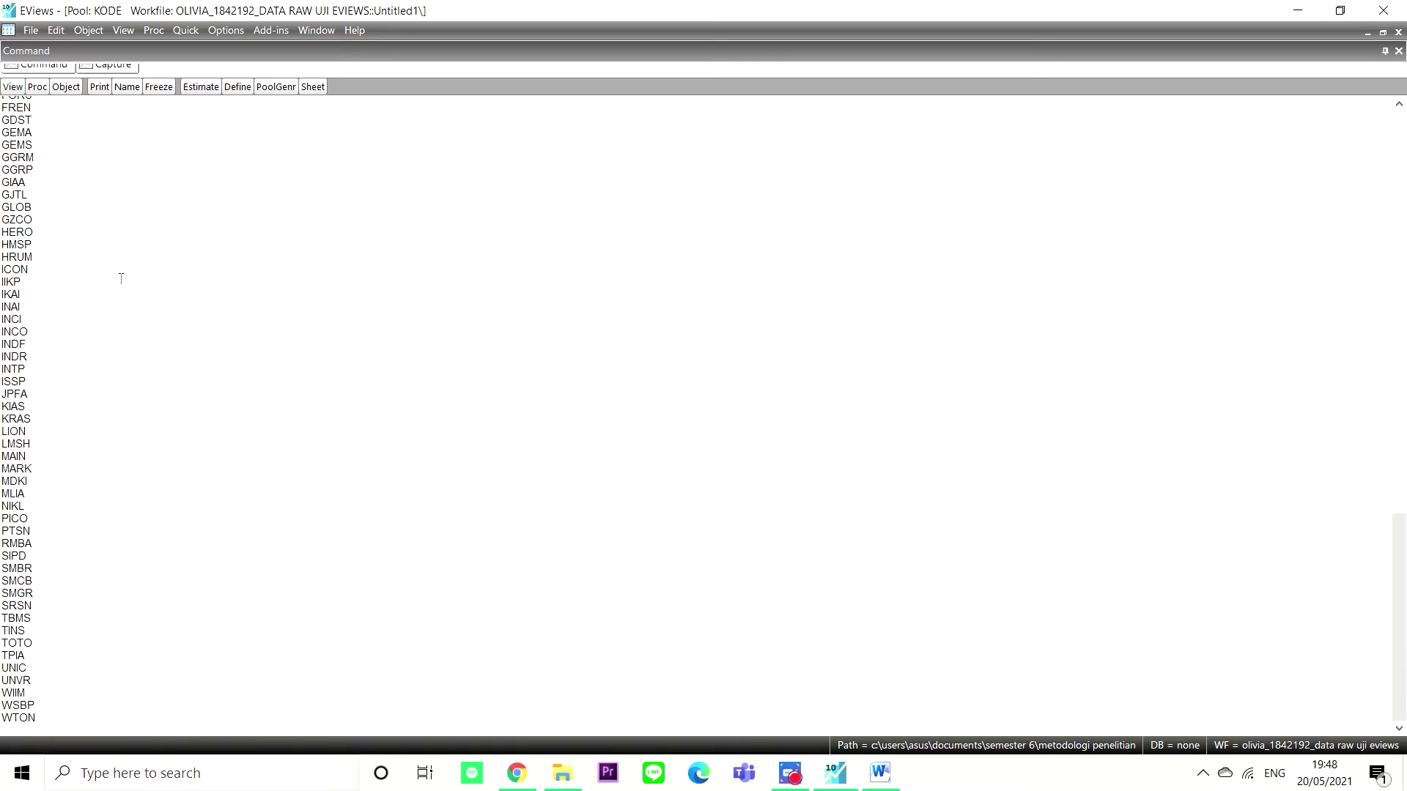
scroll(120, 286, up, 20)
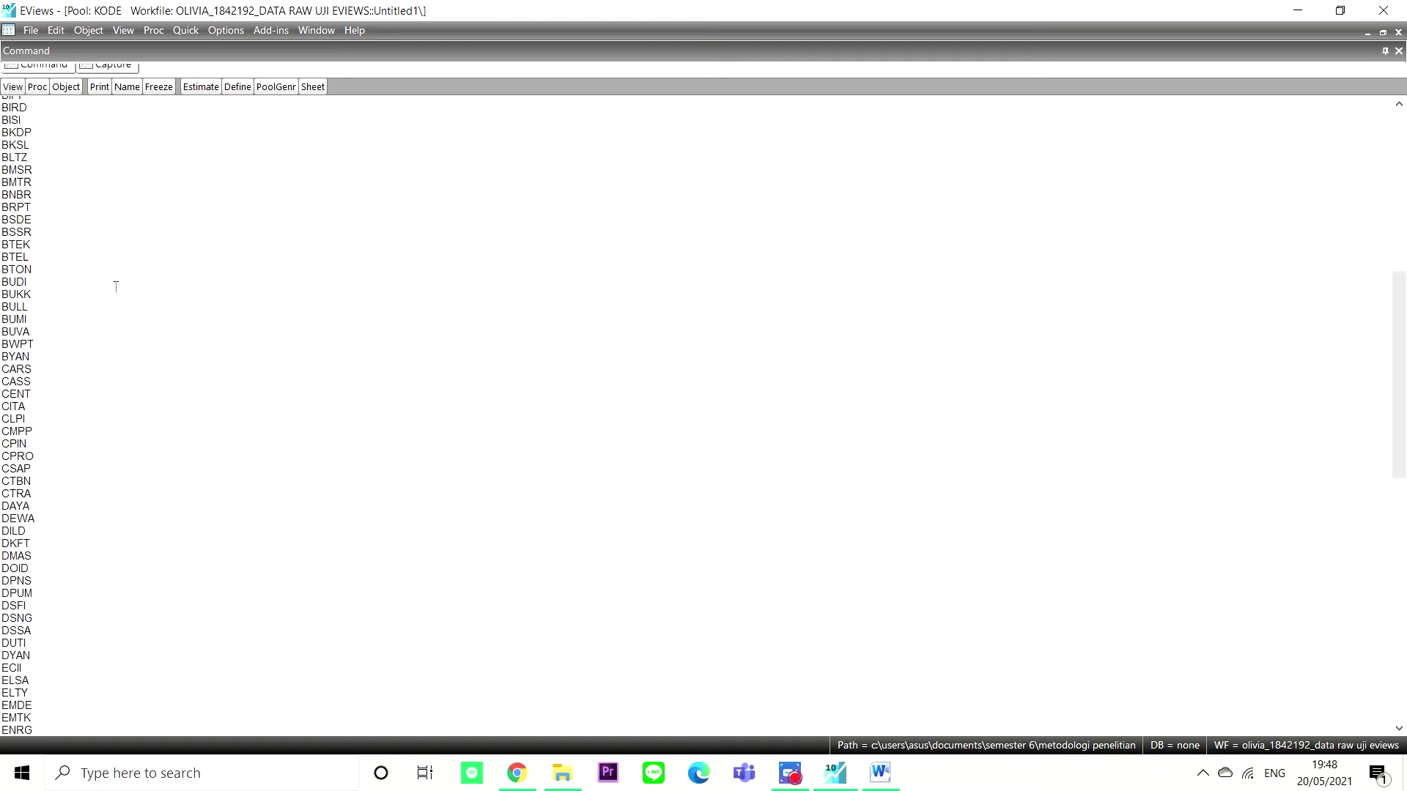
scroll(116, 286, up, 5)
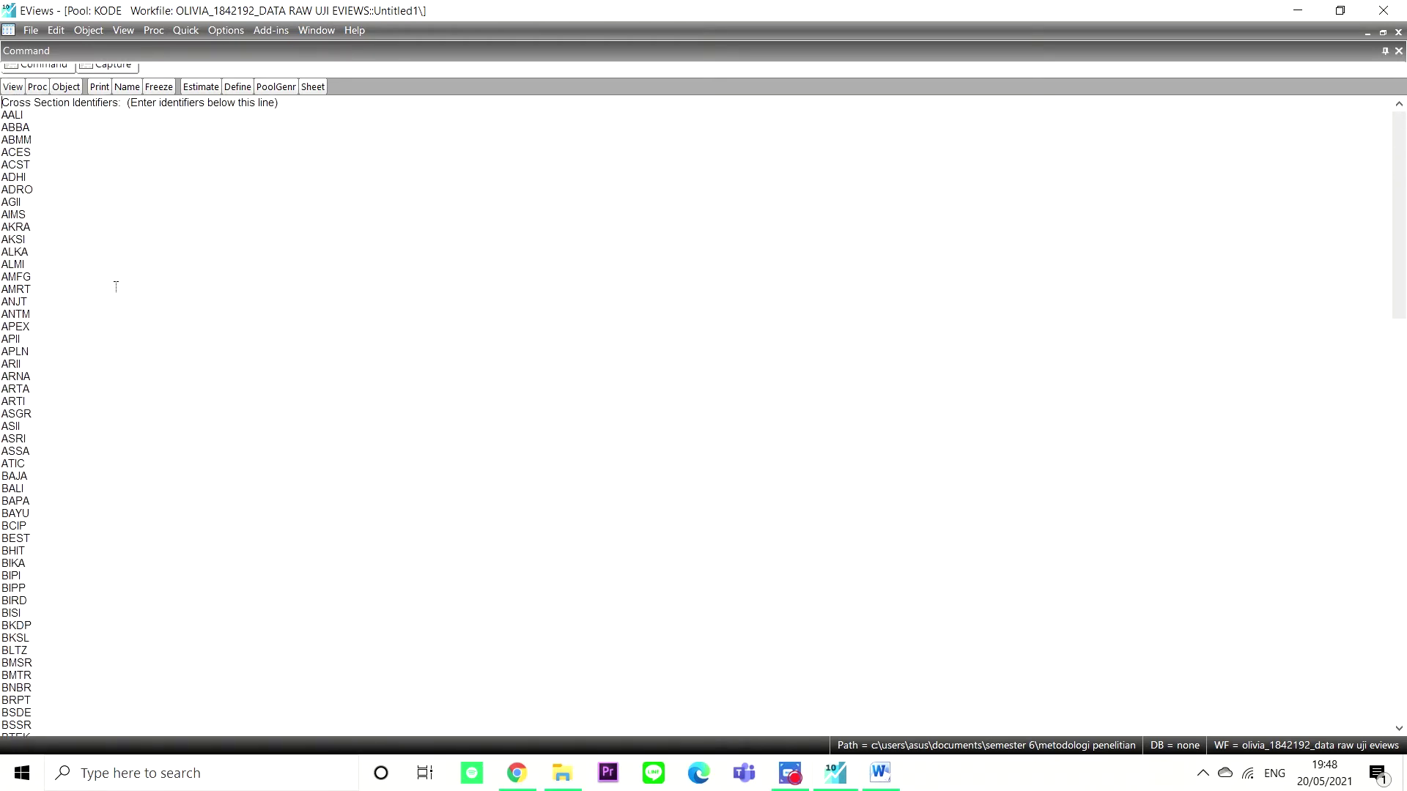
click(1383, 33)
drag(275, 132, 893, 165)
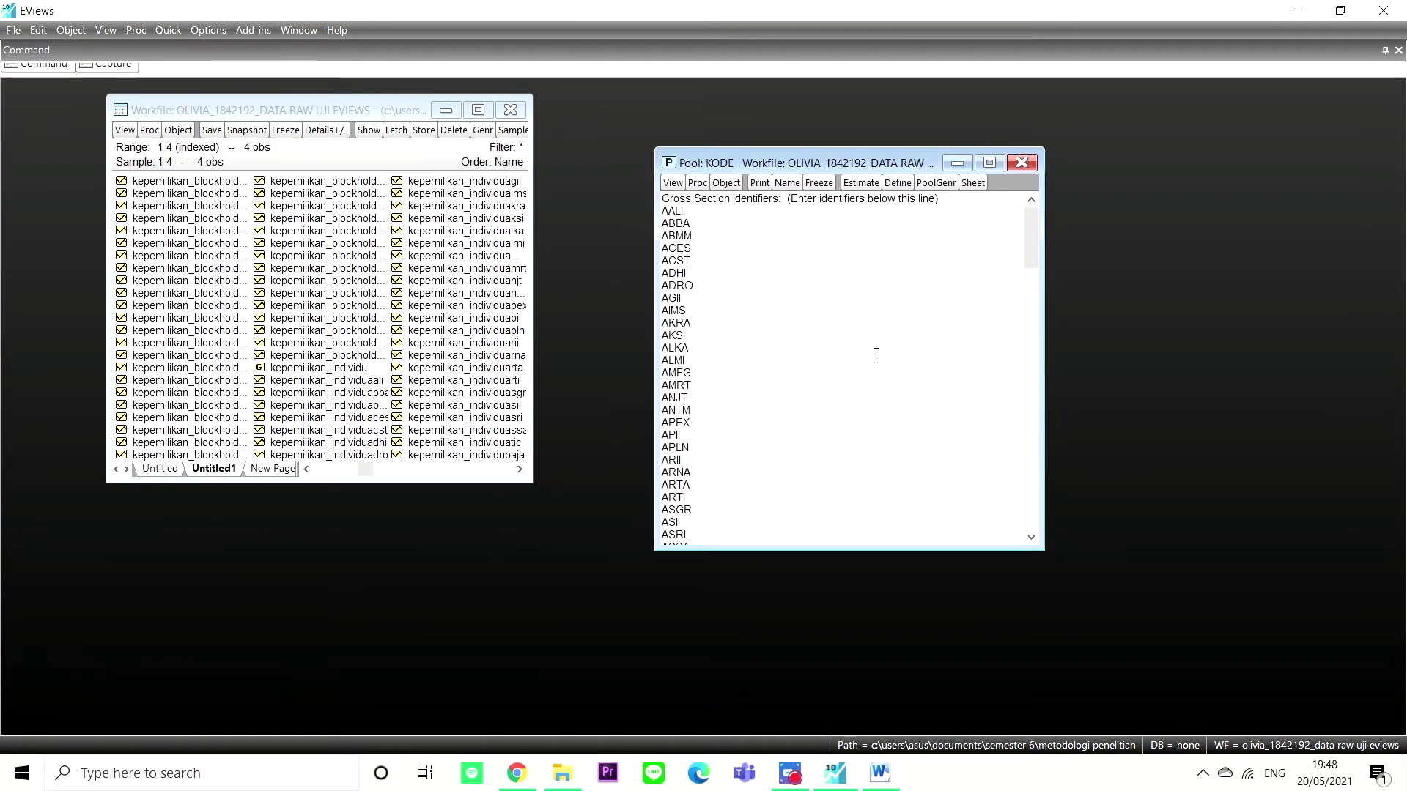
Estimate the pool with manajemen_laba? as dependent variable, a constant and the ownership, leverage_dar?, ukuran_perusahaan?, roe? and growth? regressors, and no cross-section or period effects.
click(862, 183)
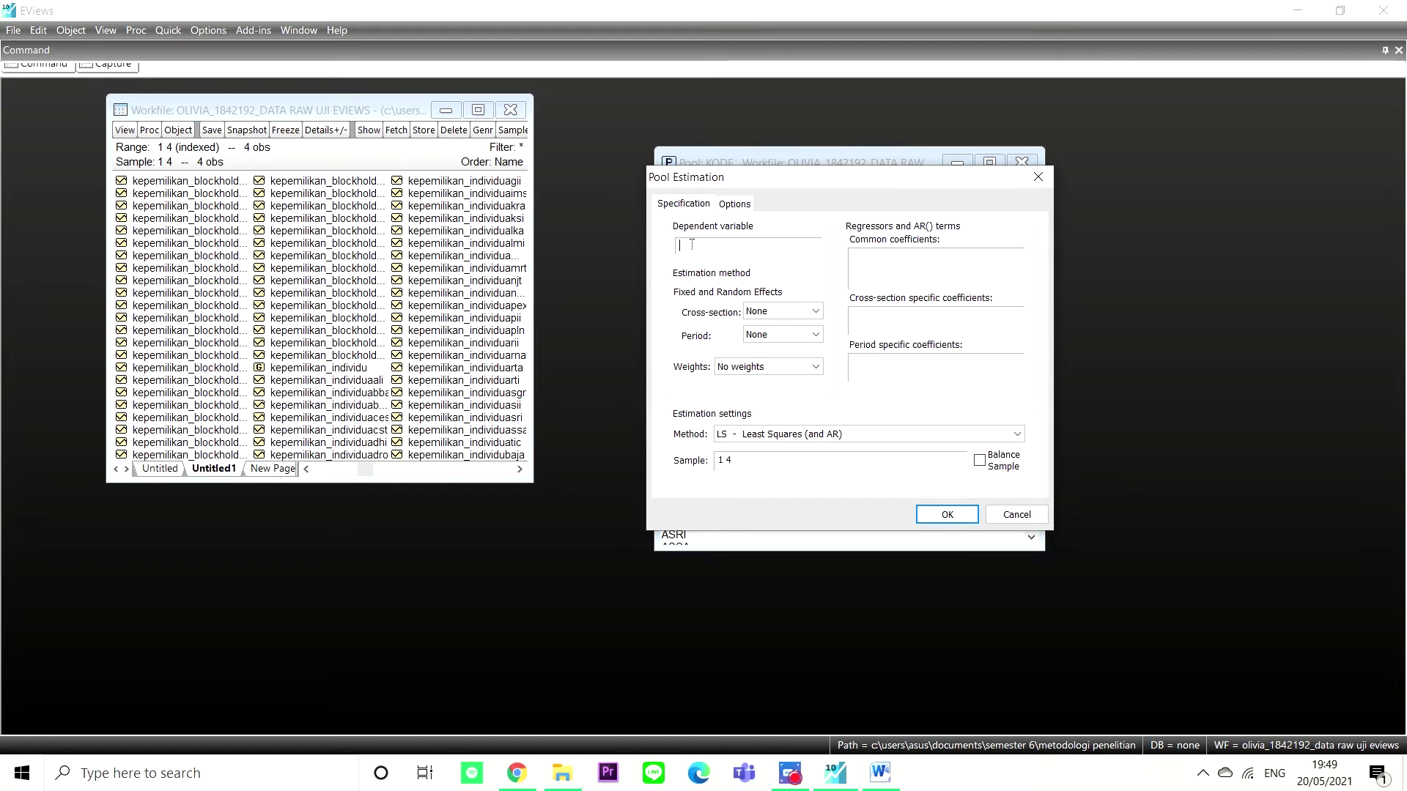
text(manajemen)
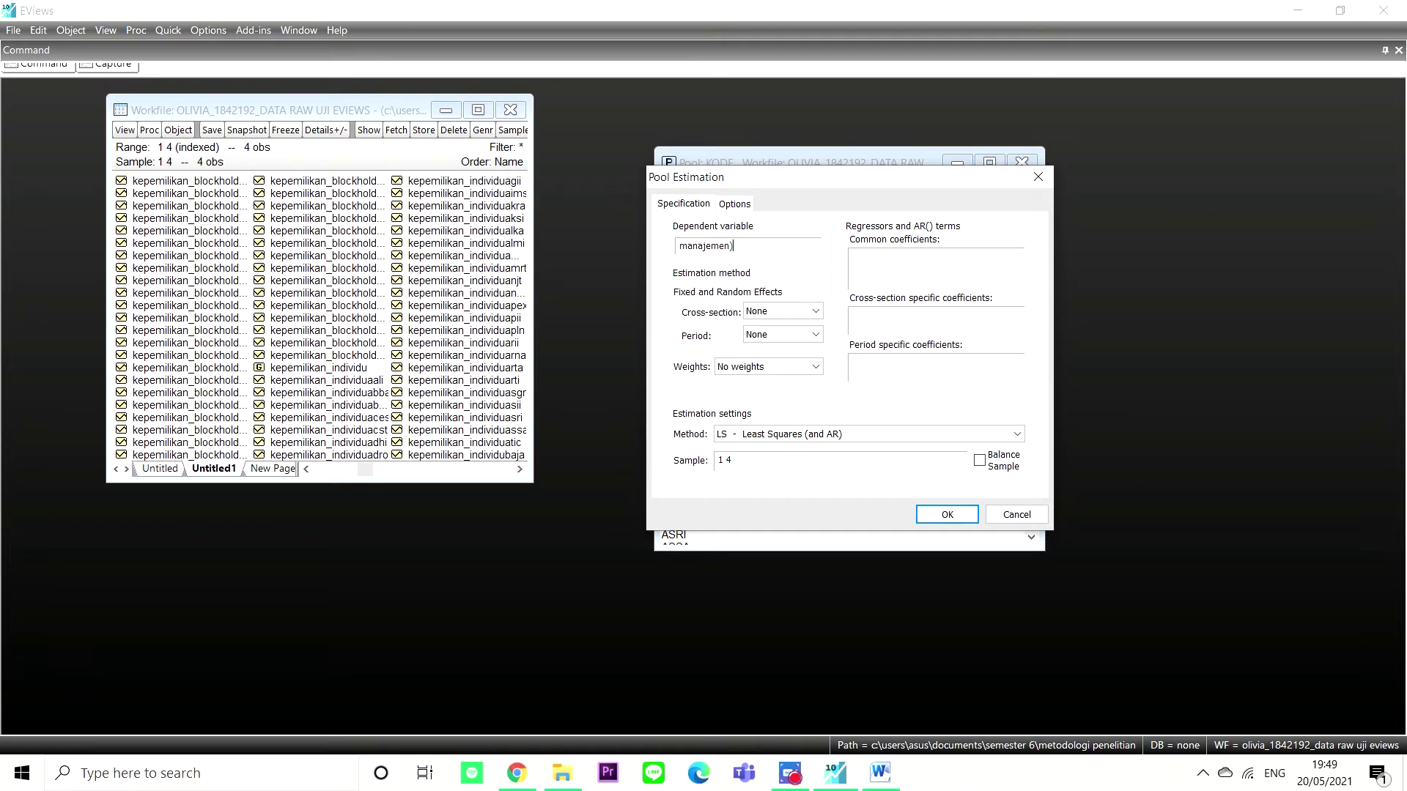
text(_laba?)
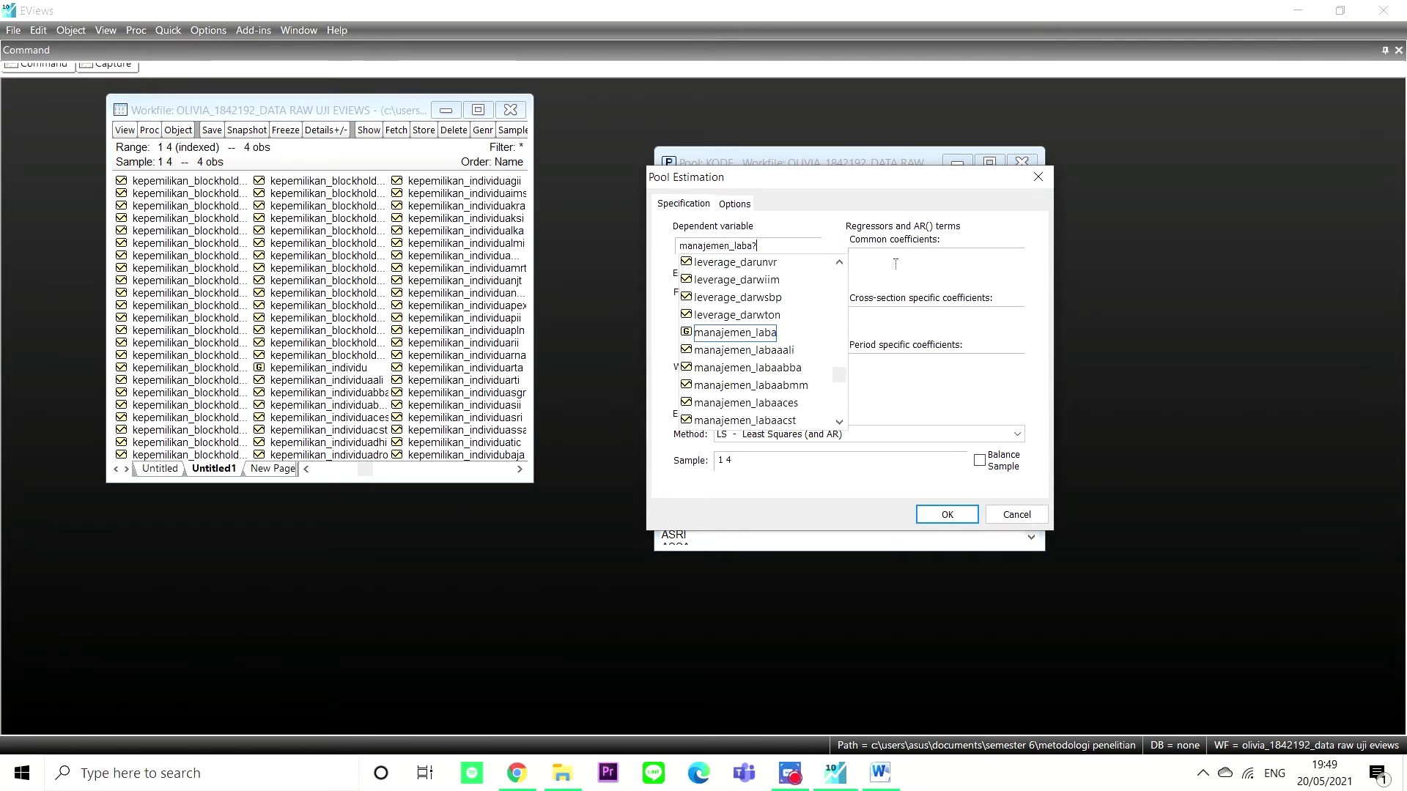
click(863, 261)
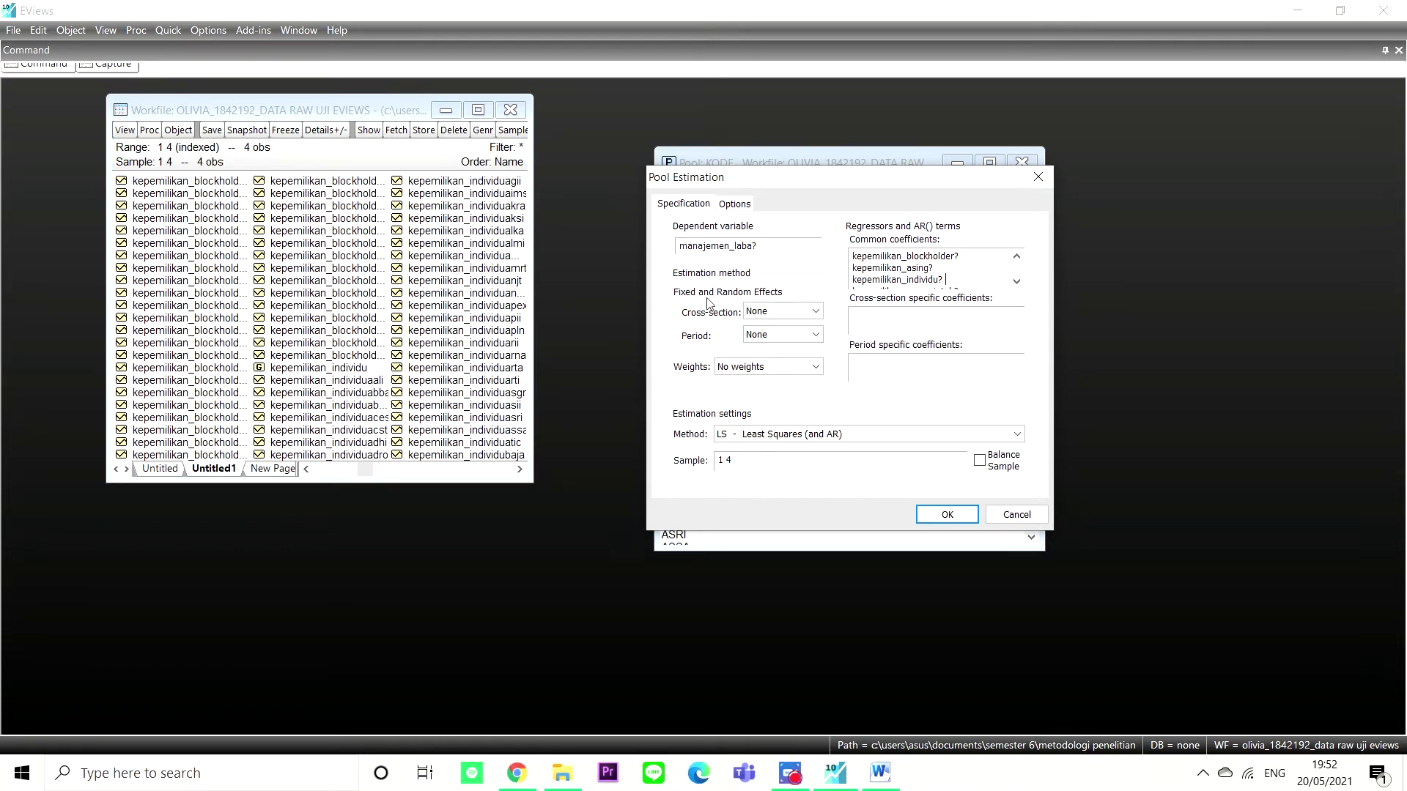
click(789, 311)
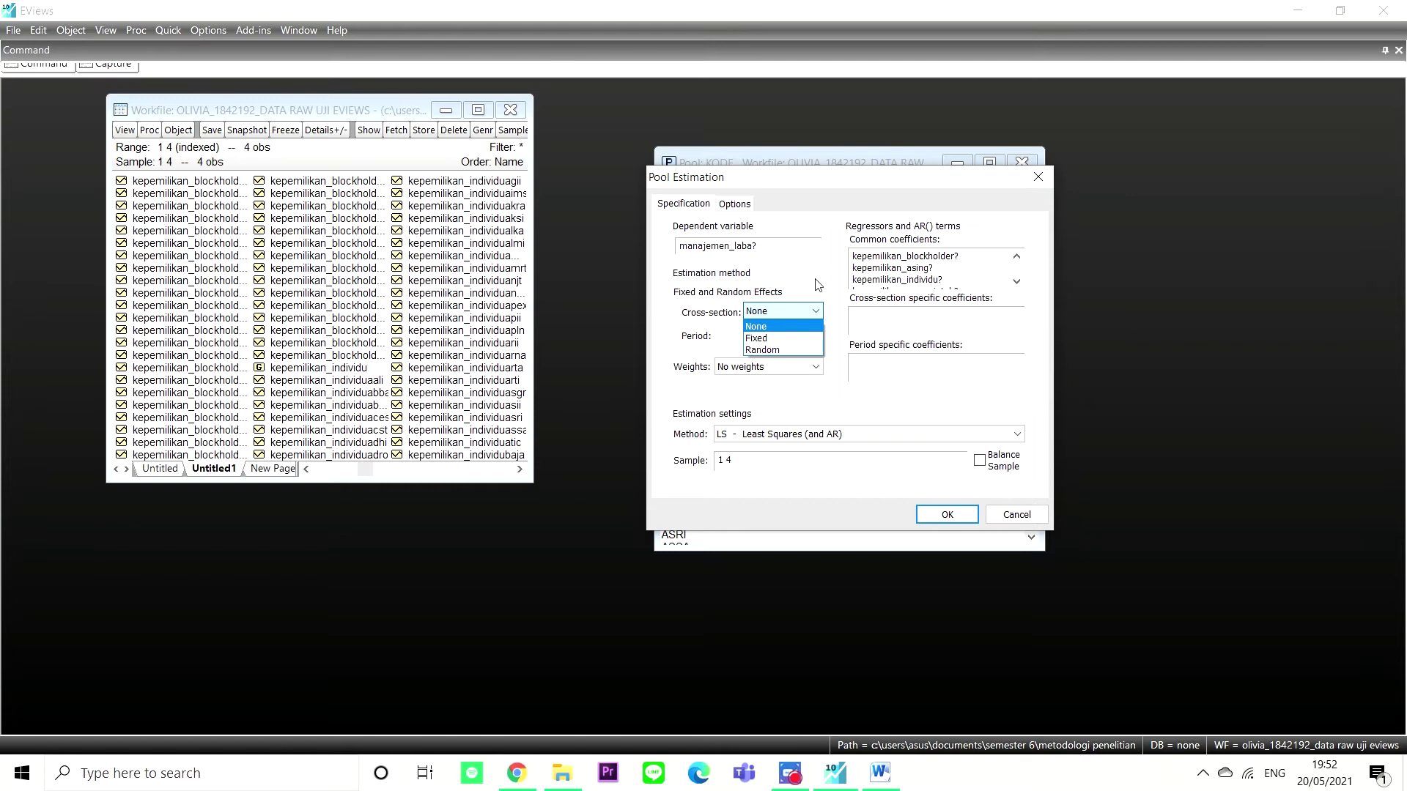
click(799, 327)
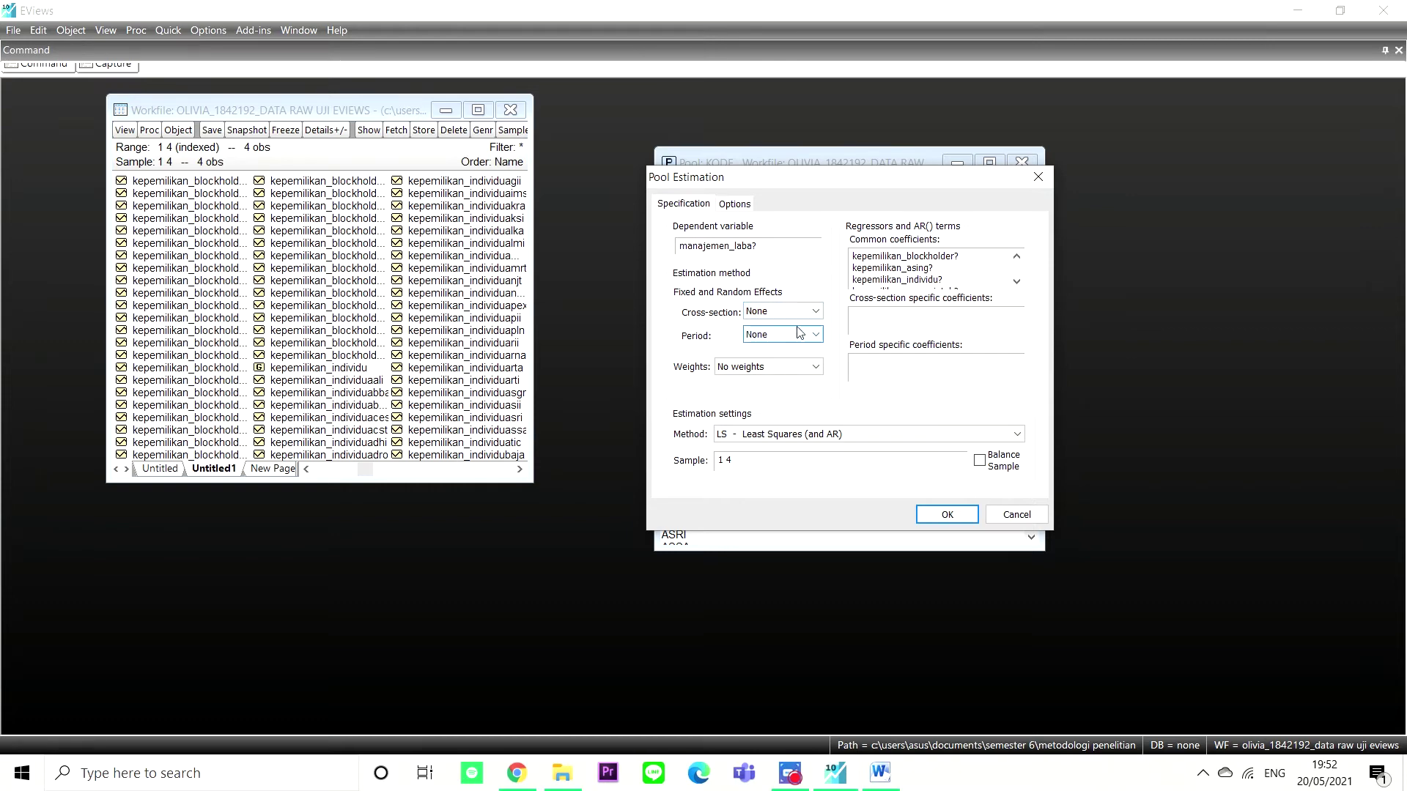
click(968, 520)
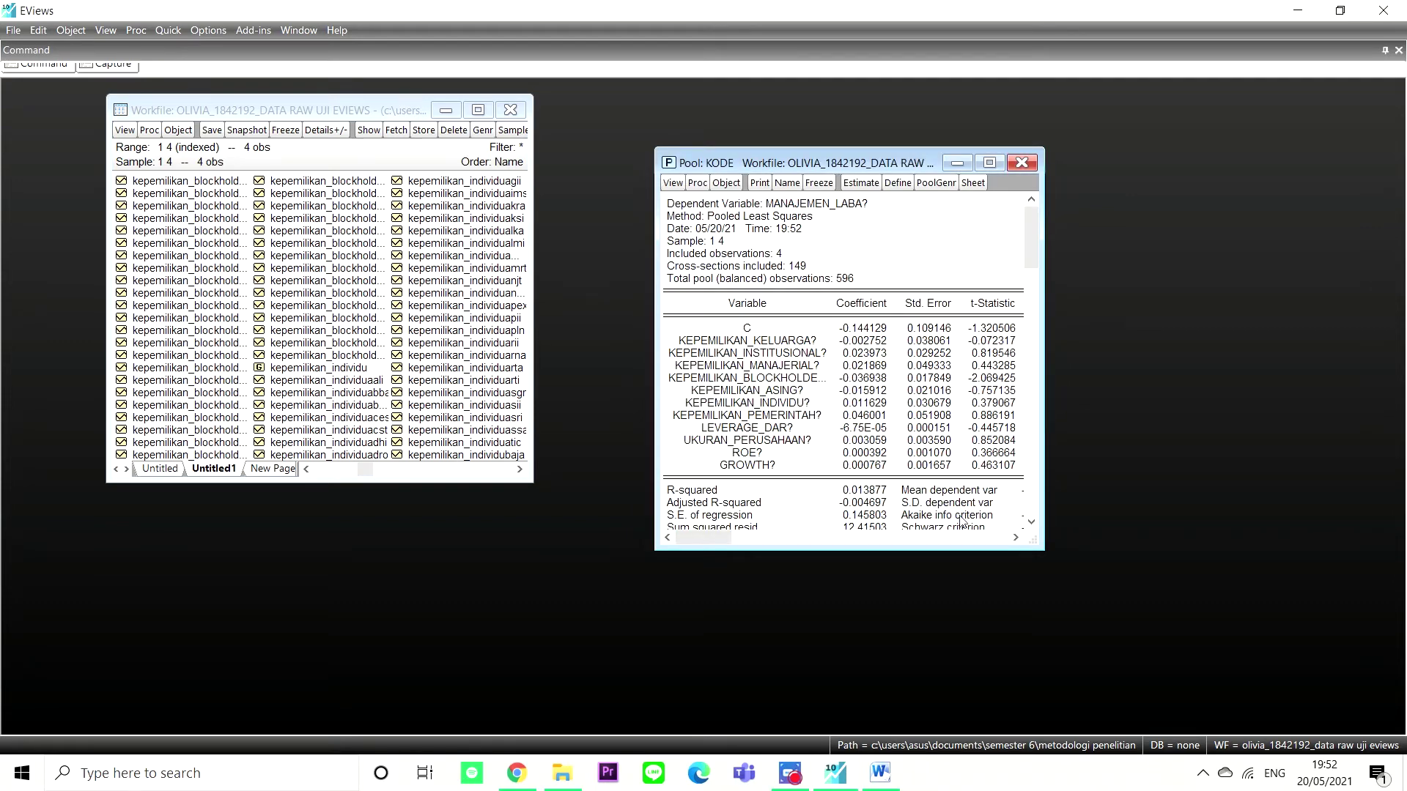
Enlarge the pool window to fit the whole regression output and freeze that output as a table.
drag(915, 167, 849, 146)
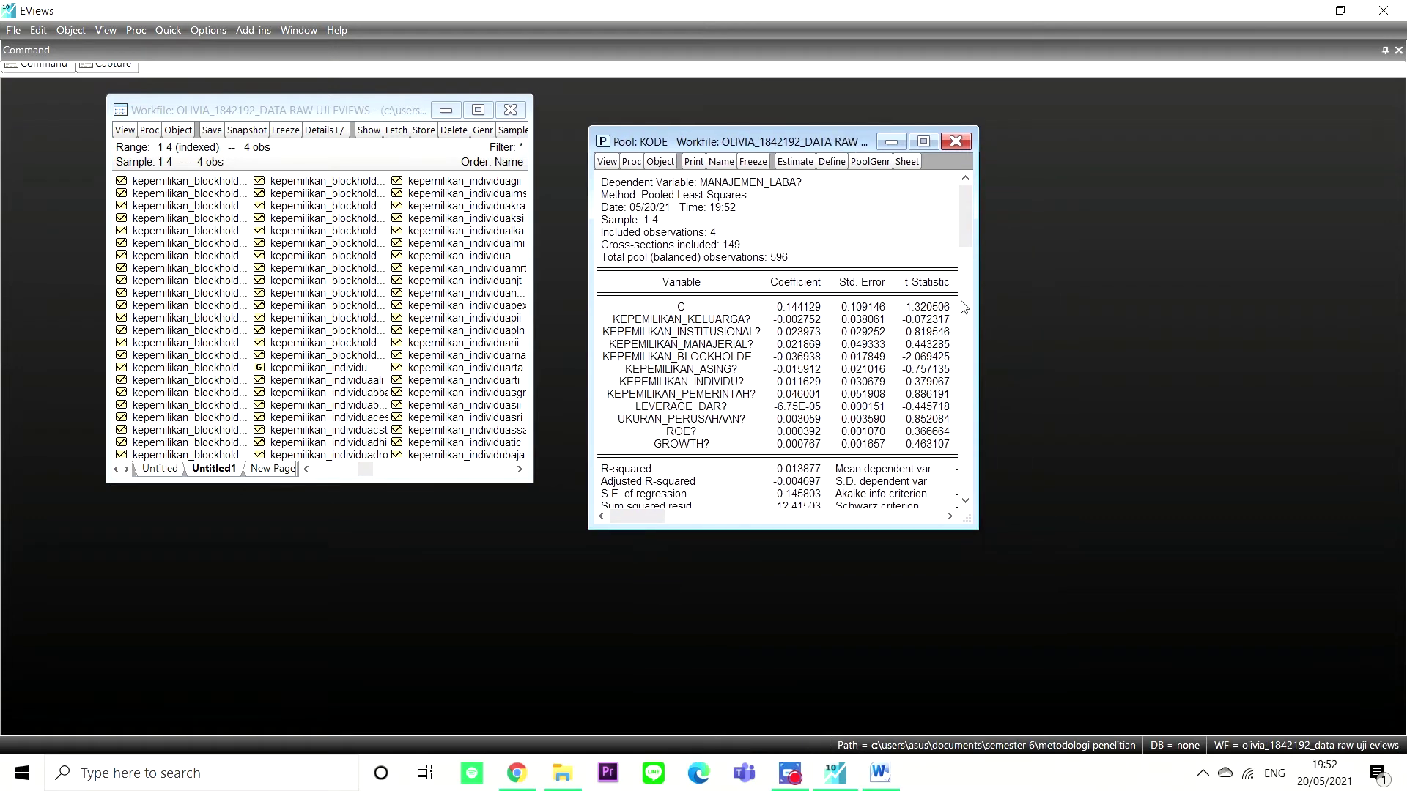
drag(978, 527, 1020, 601)
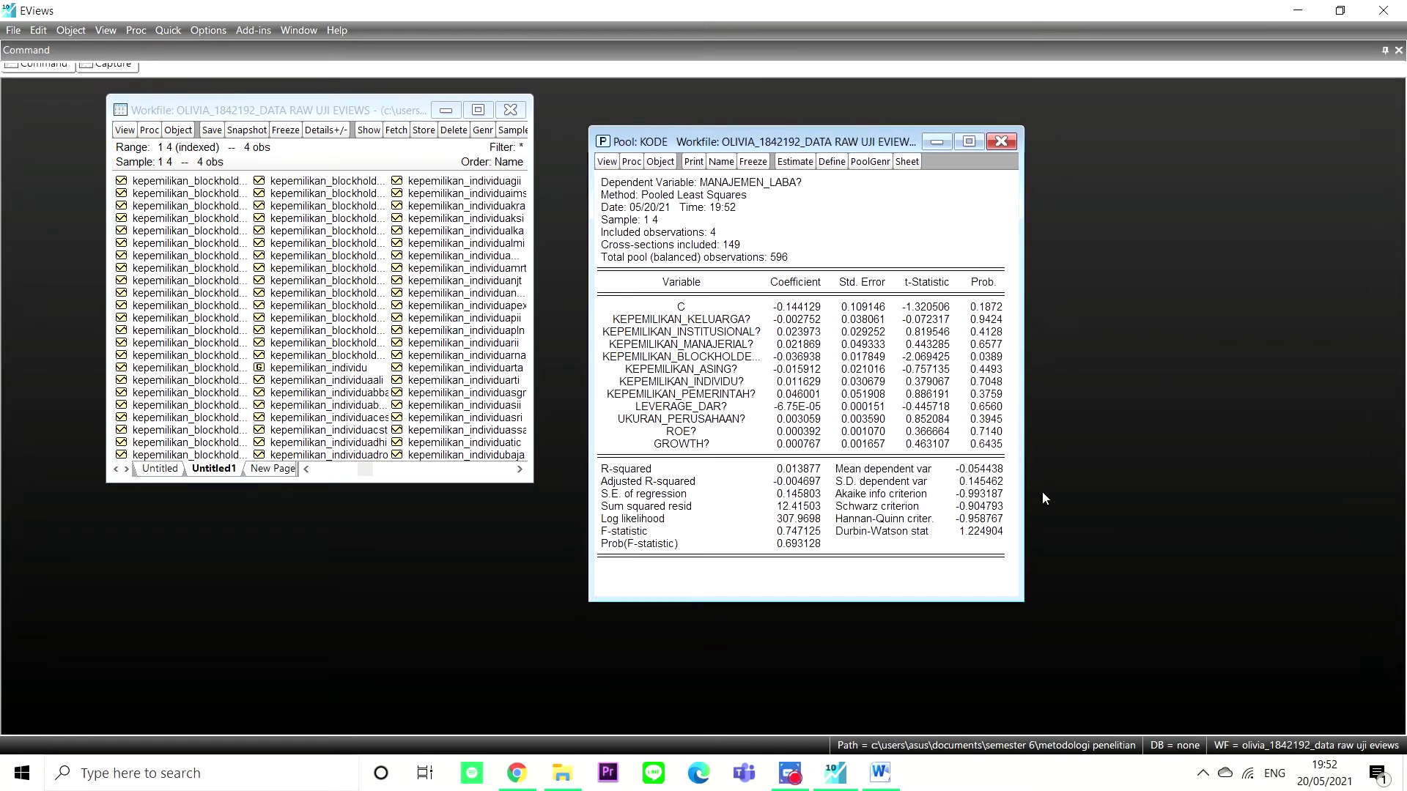
click(761, 167)
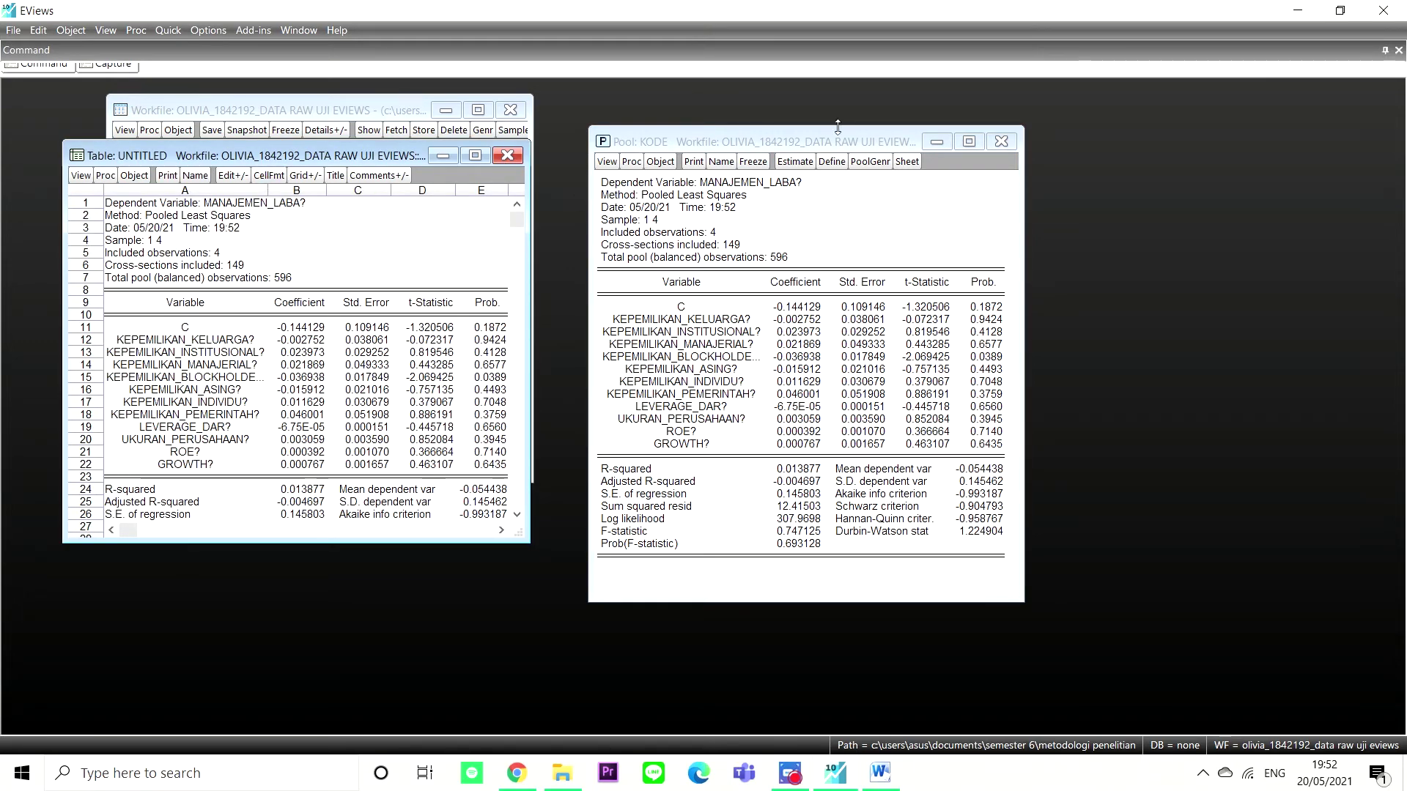
Re-estimate the pool with fixed cross-section effects and freeze the fixed effects output as a second table.
click(764, 136)
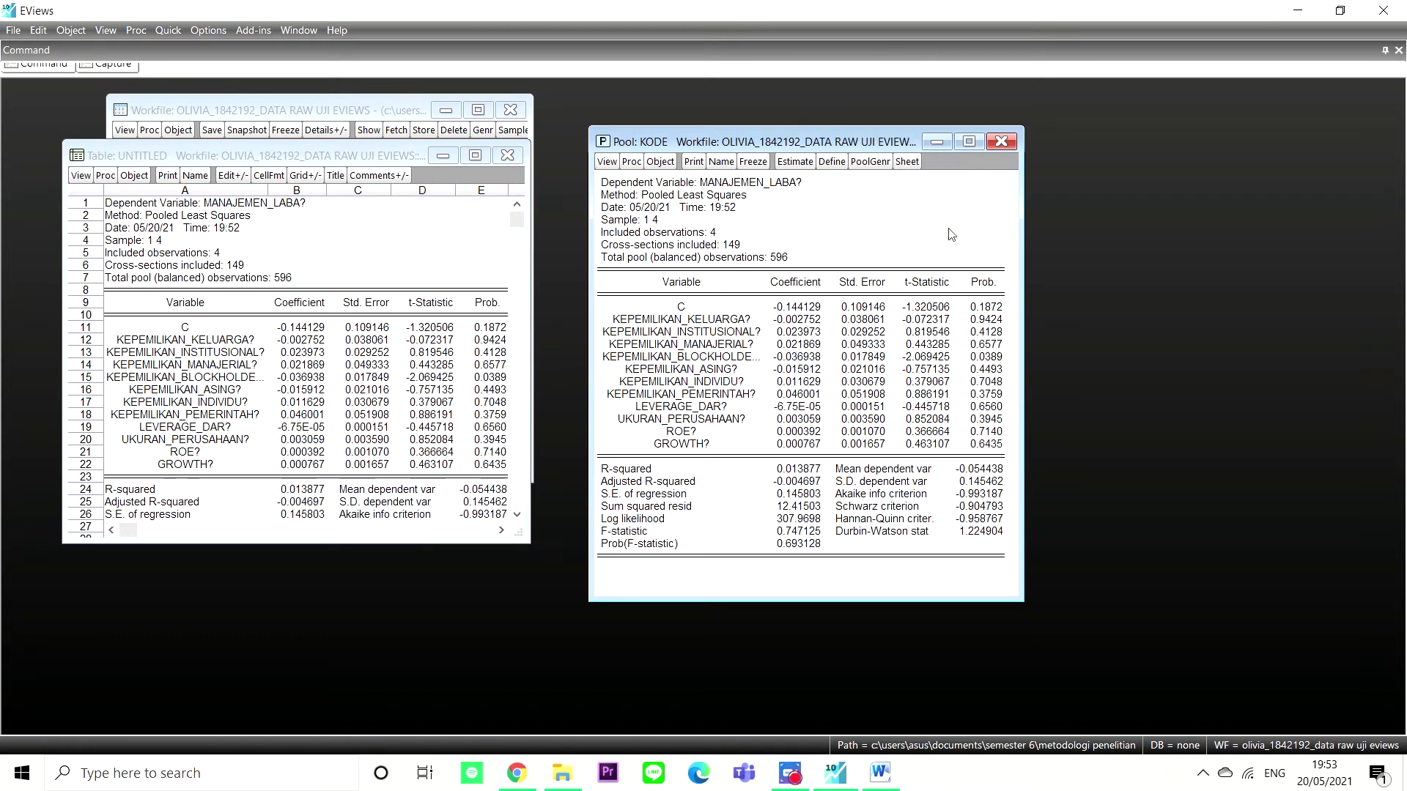
click(797, 162)
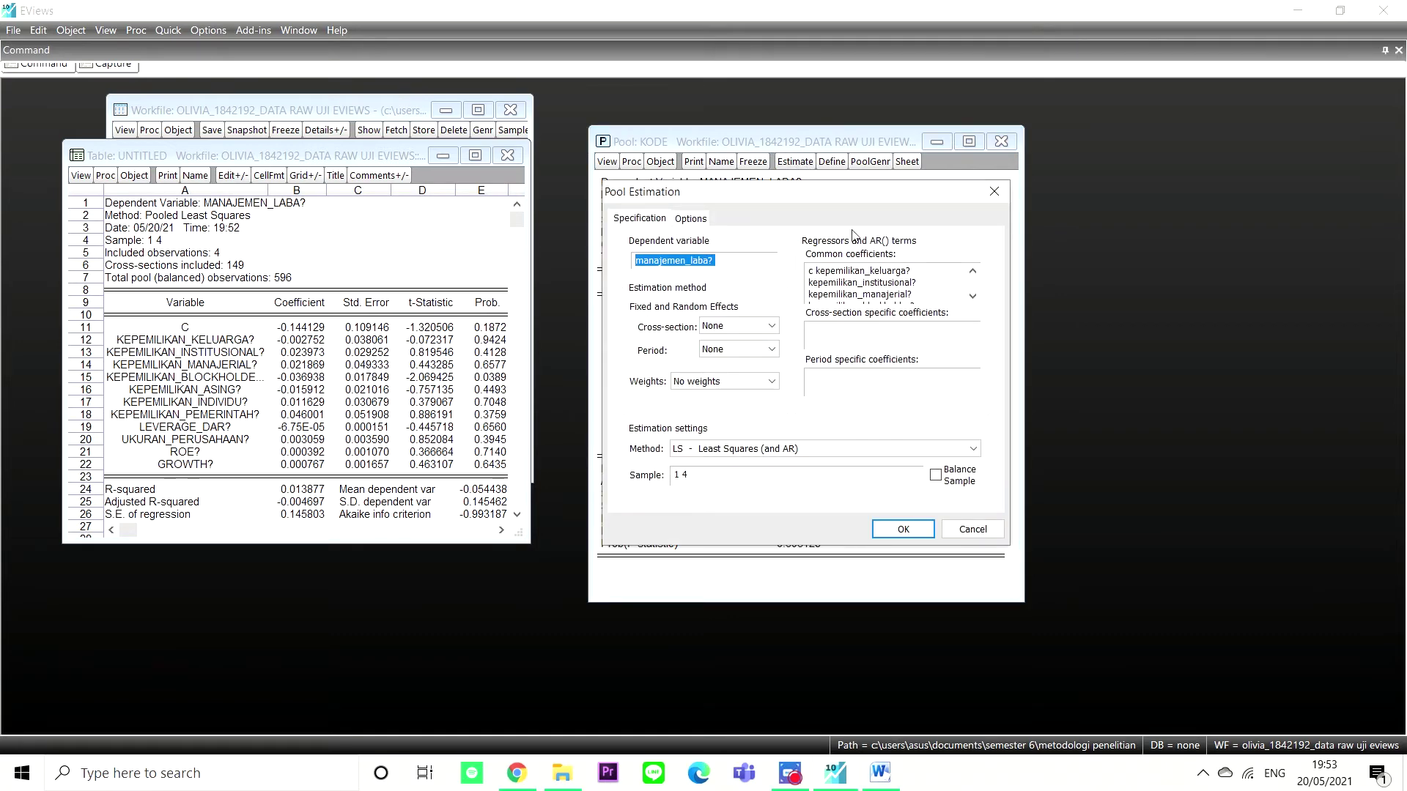
click(761, 326)
click(754, 355)
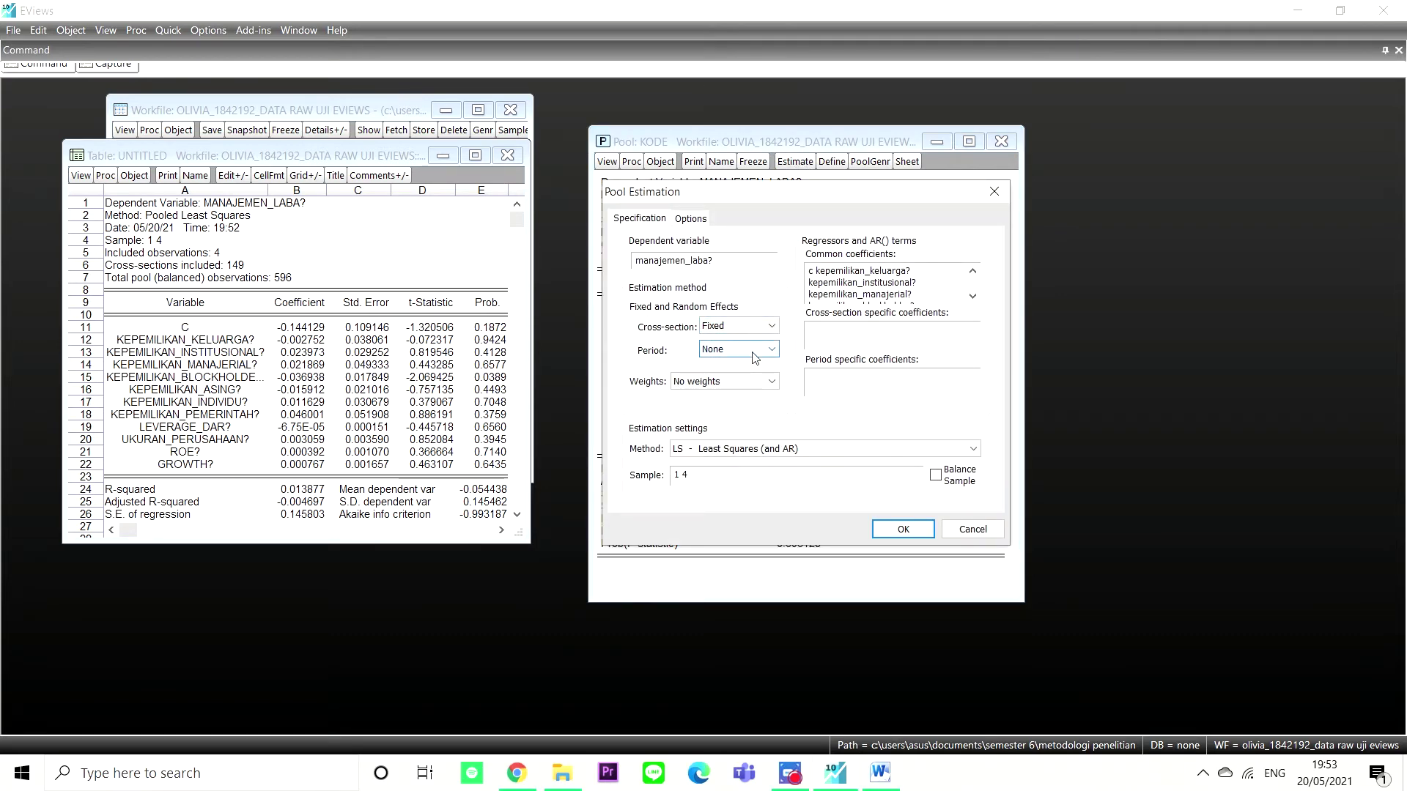
click(912, 530)
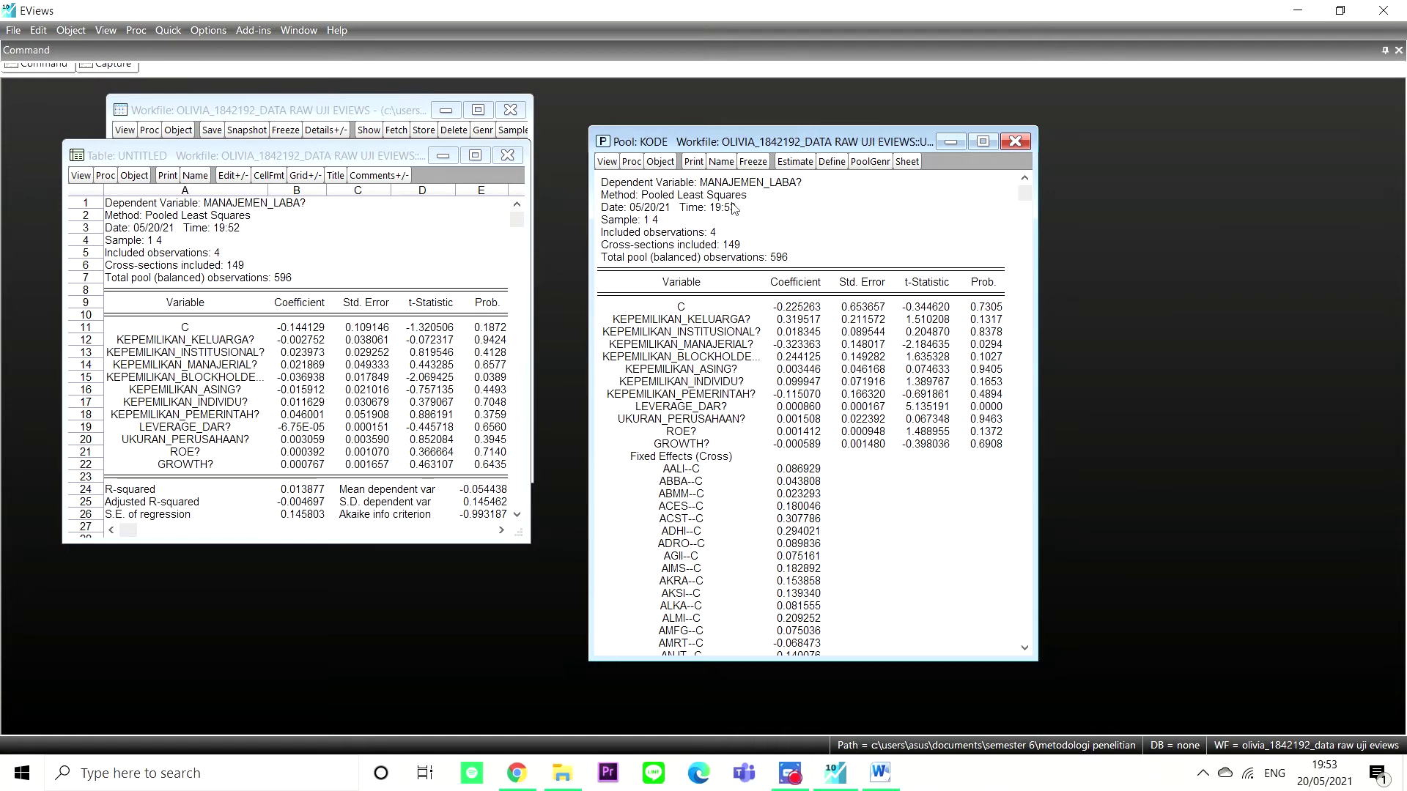
click(753, 161)
mouse_move(386, 192)
mouse_down()
mouse_move(390, 220)
mouse_move(382, 192)
mouse_up()
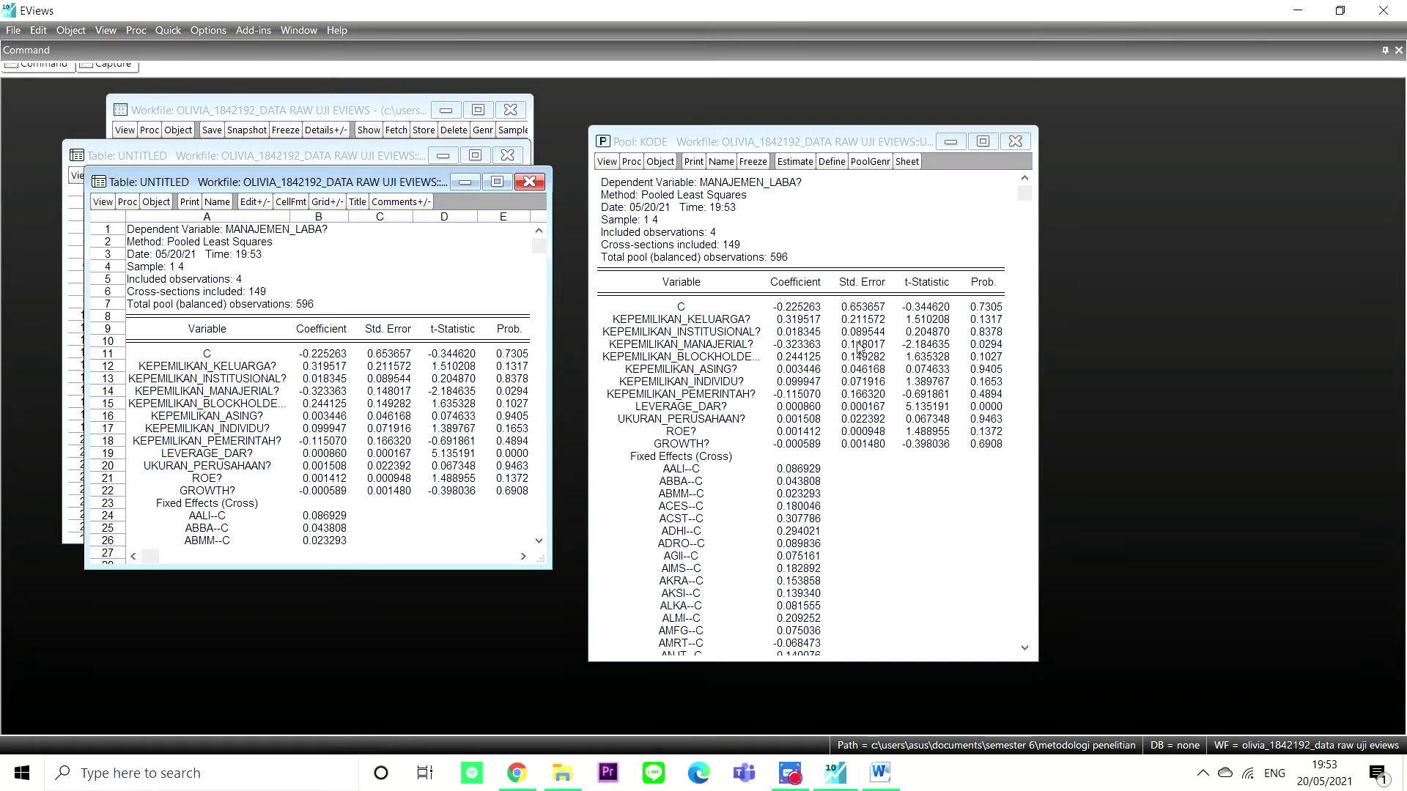
Run the Redundant Fixed Effects - Likelihood Ratio test on the pool and bring the frozen fixed effects table forward.
click(608, 162)
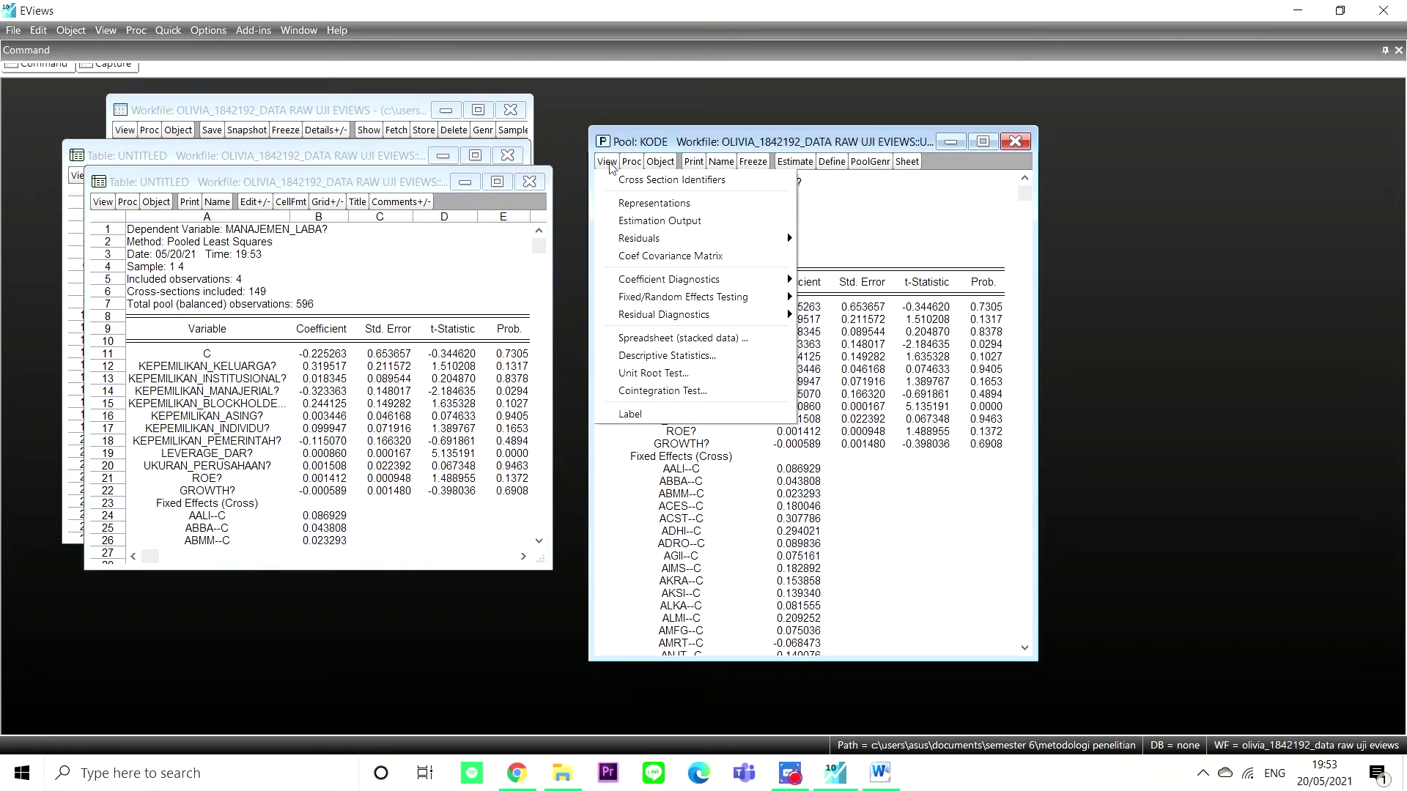
mouse_move(732, 301)
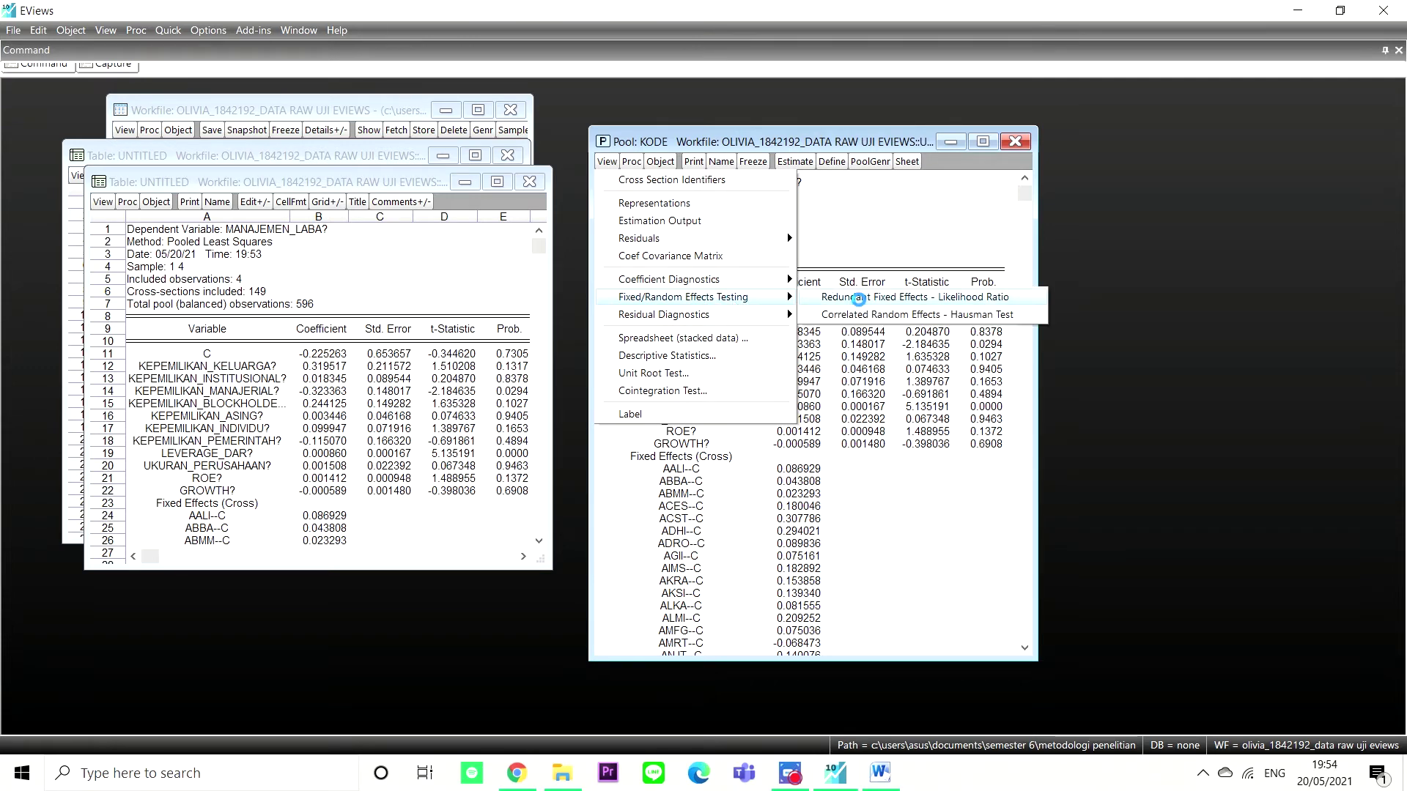
click(861, 304)
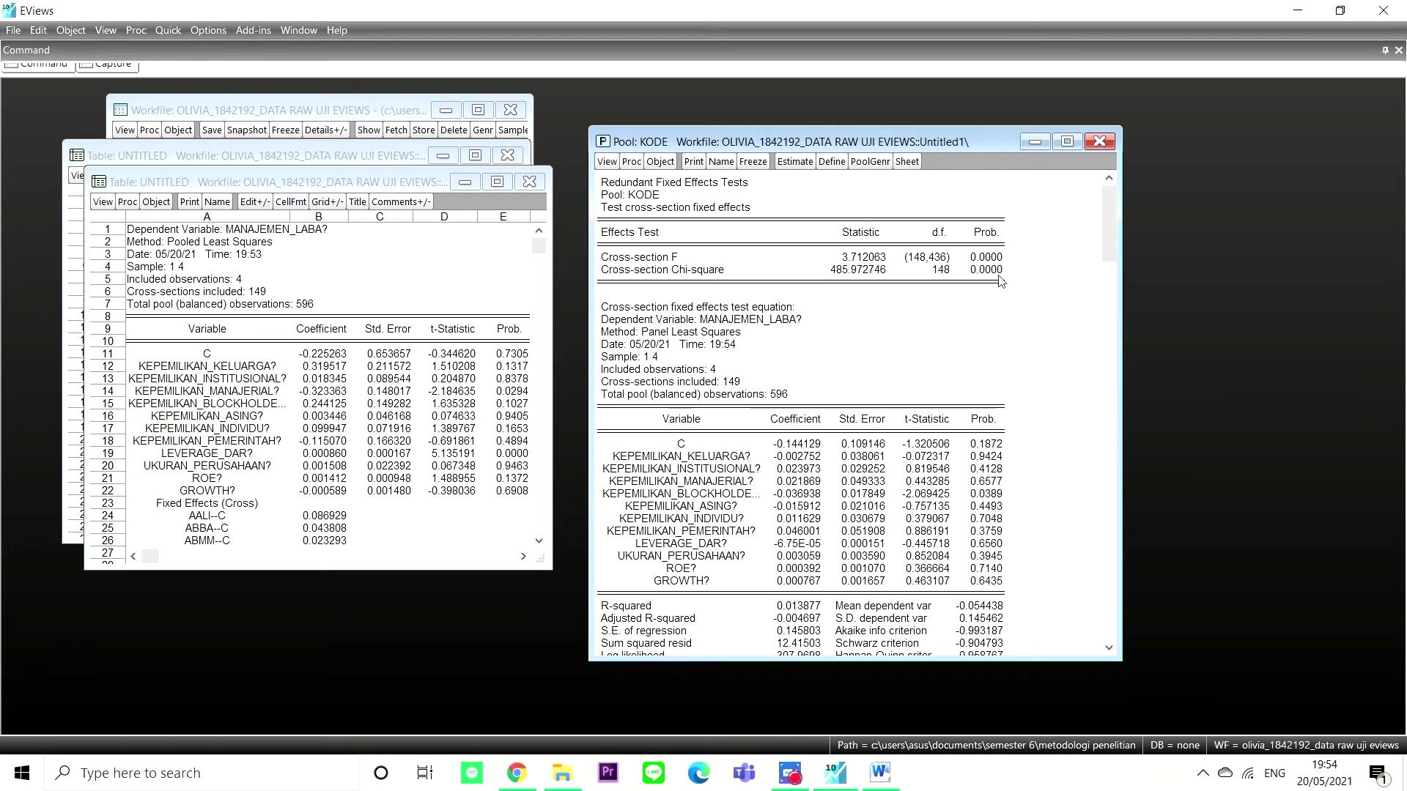
click(227, 188)
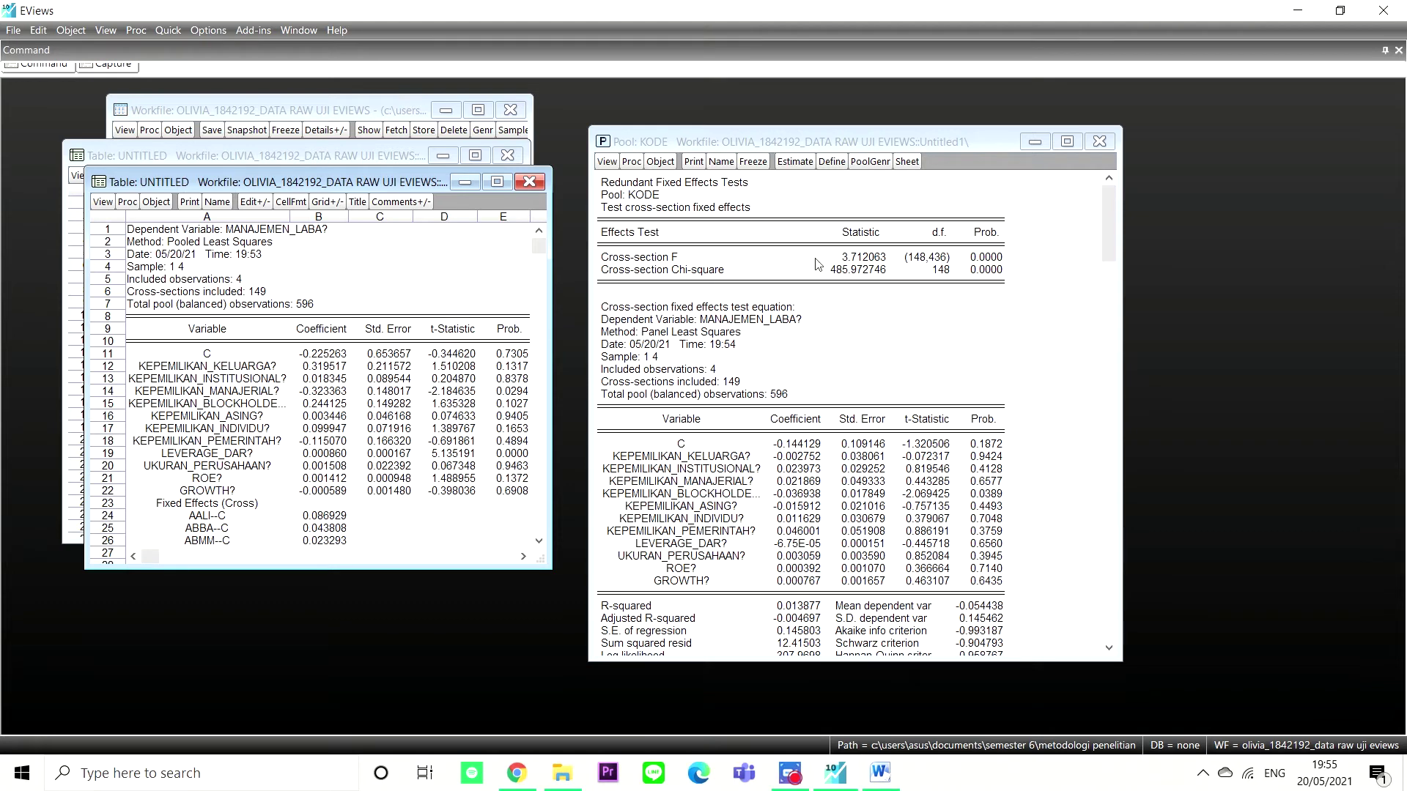
Re-estimate the pool with random cross-section effects, leaving the period effects at None.
click(795, 161)
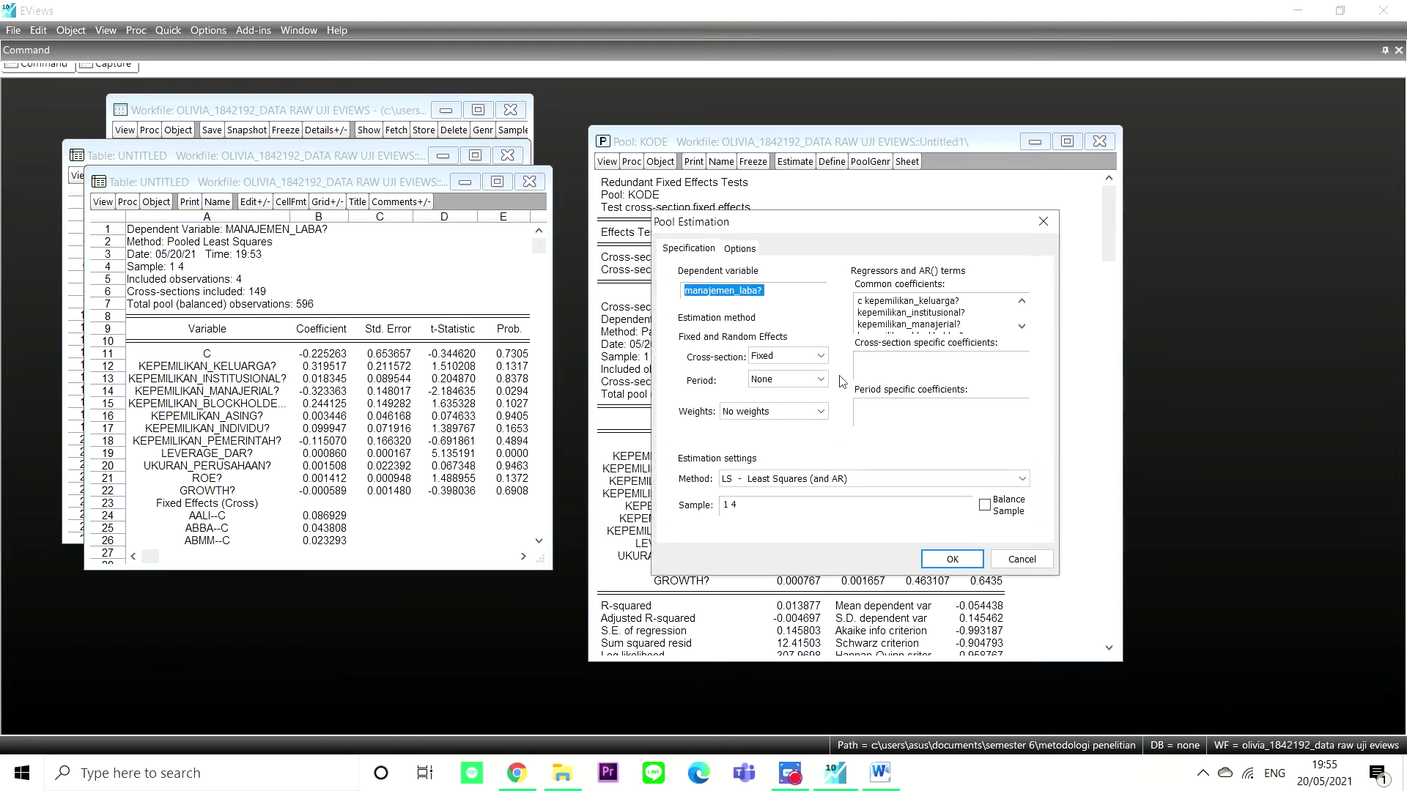
click(788, 357)
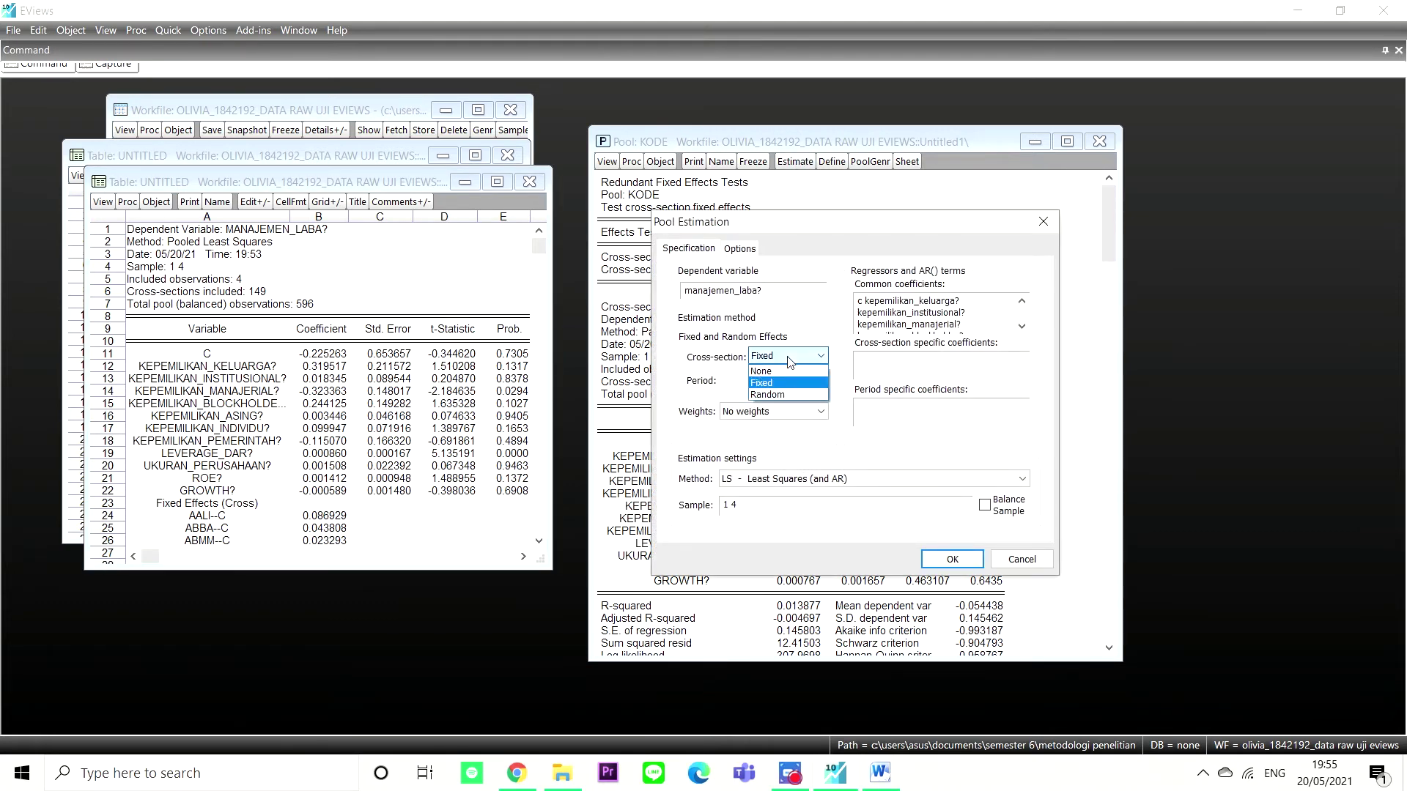
click(797, 396)
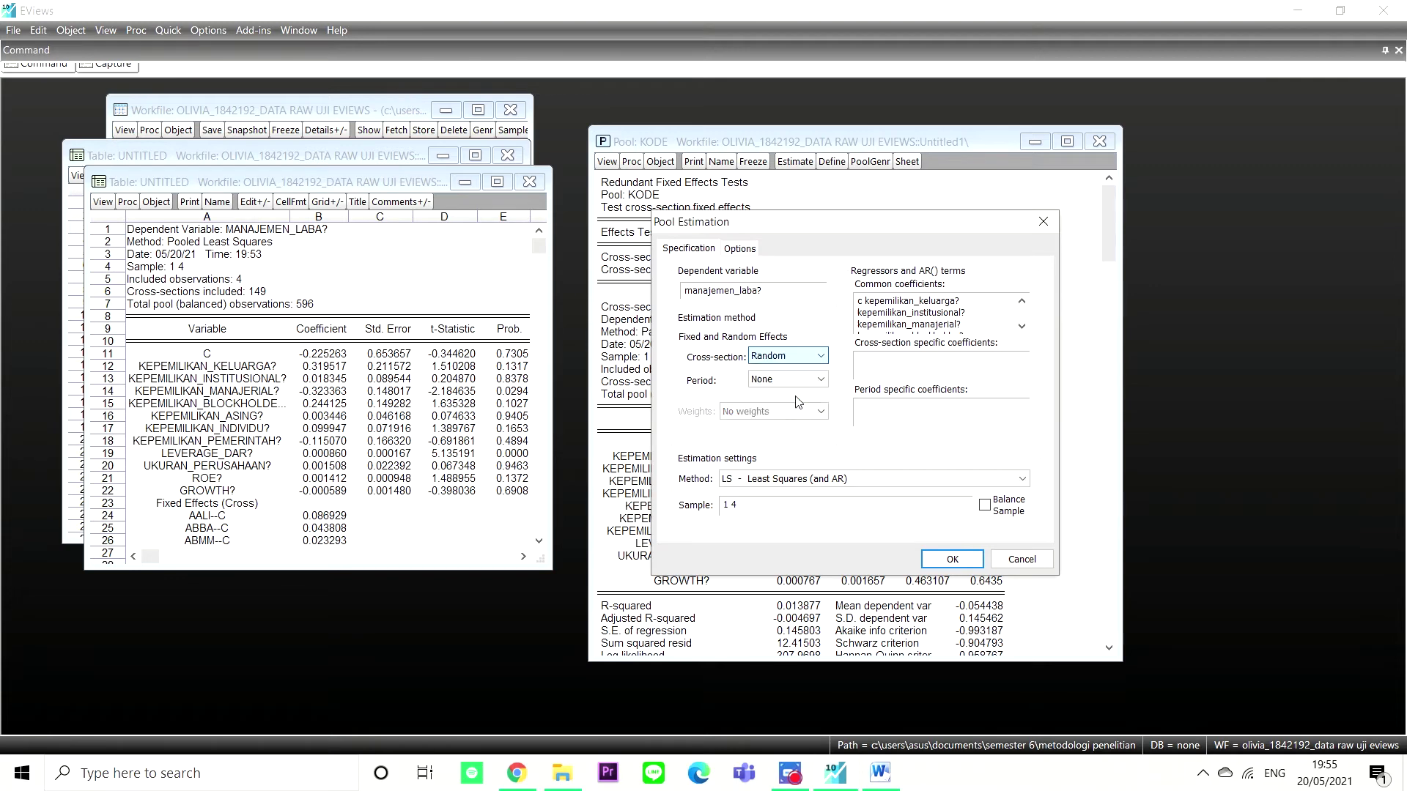
click(952, 559)
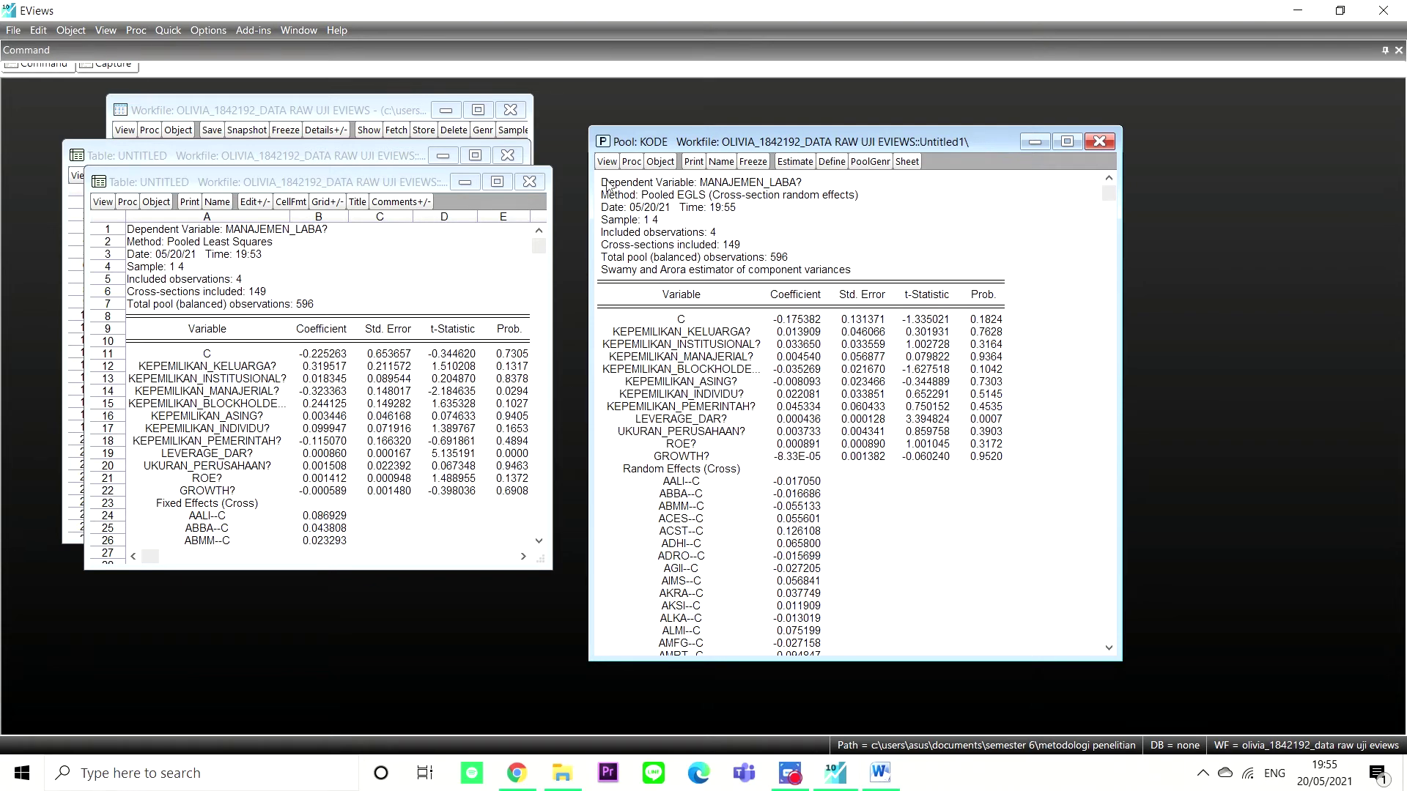
Run the Correlated Random Effects - Hausman Test on the pool.
click(612, 162)
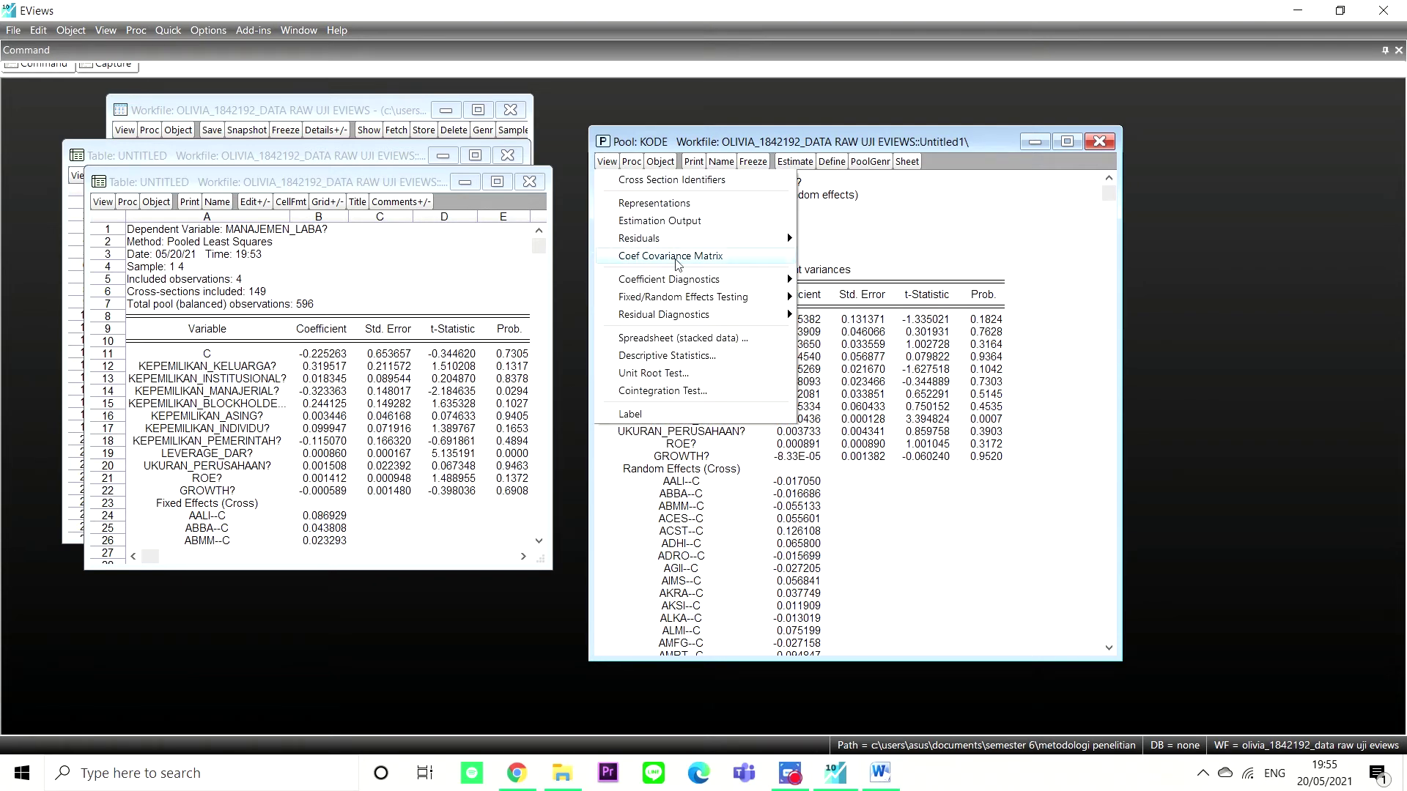
mouse_move(732, 297)
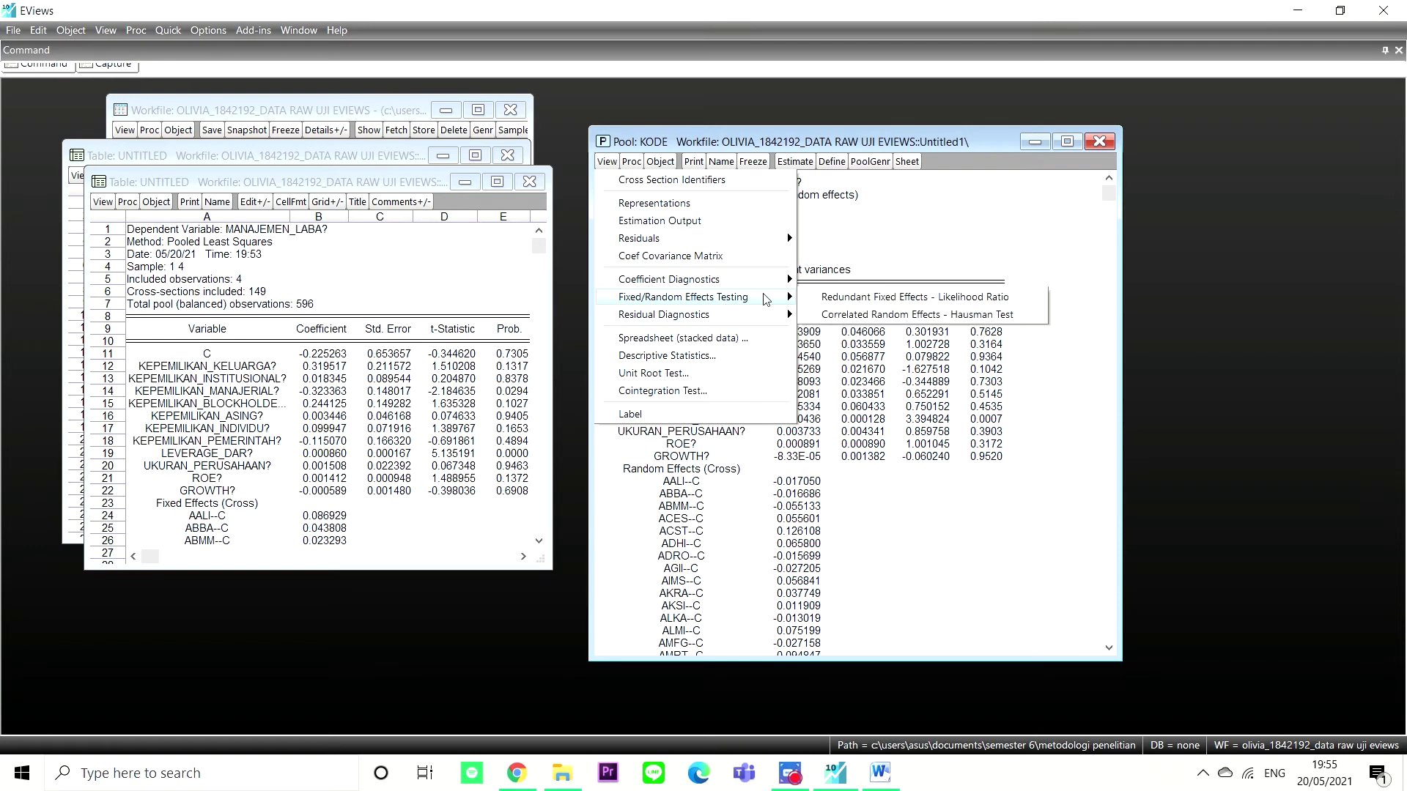
click(980, 320)
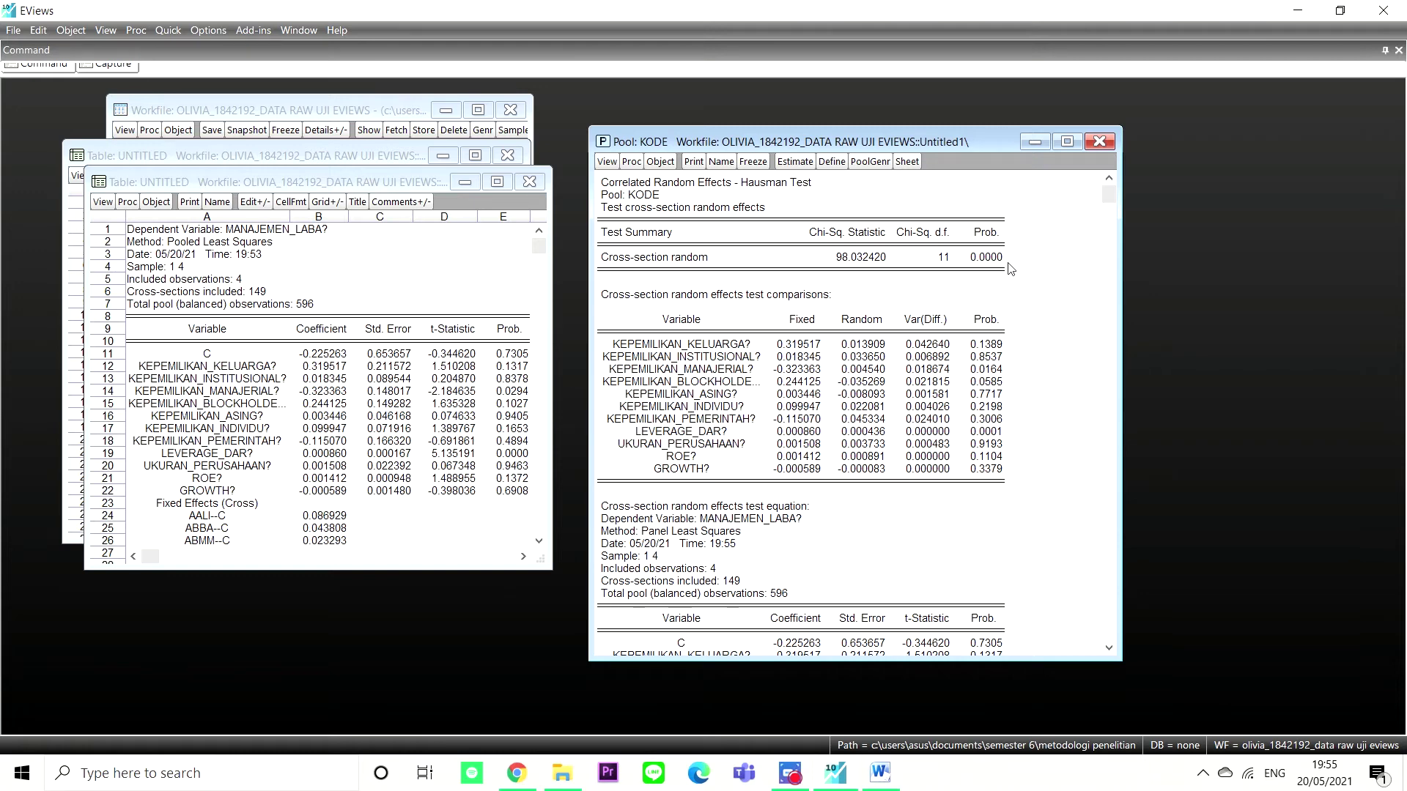
Bring the frozen fixed effects table forward, enlarge it and maximize its window.
click(378, 181)
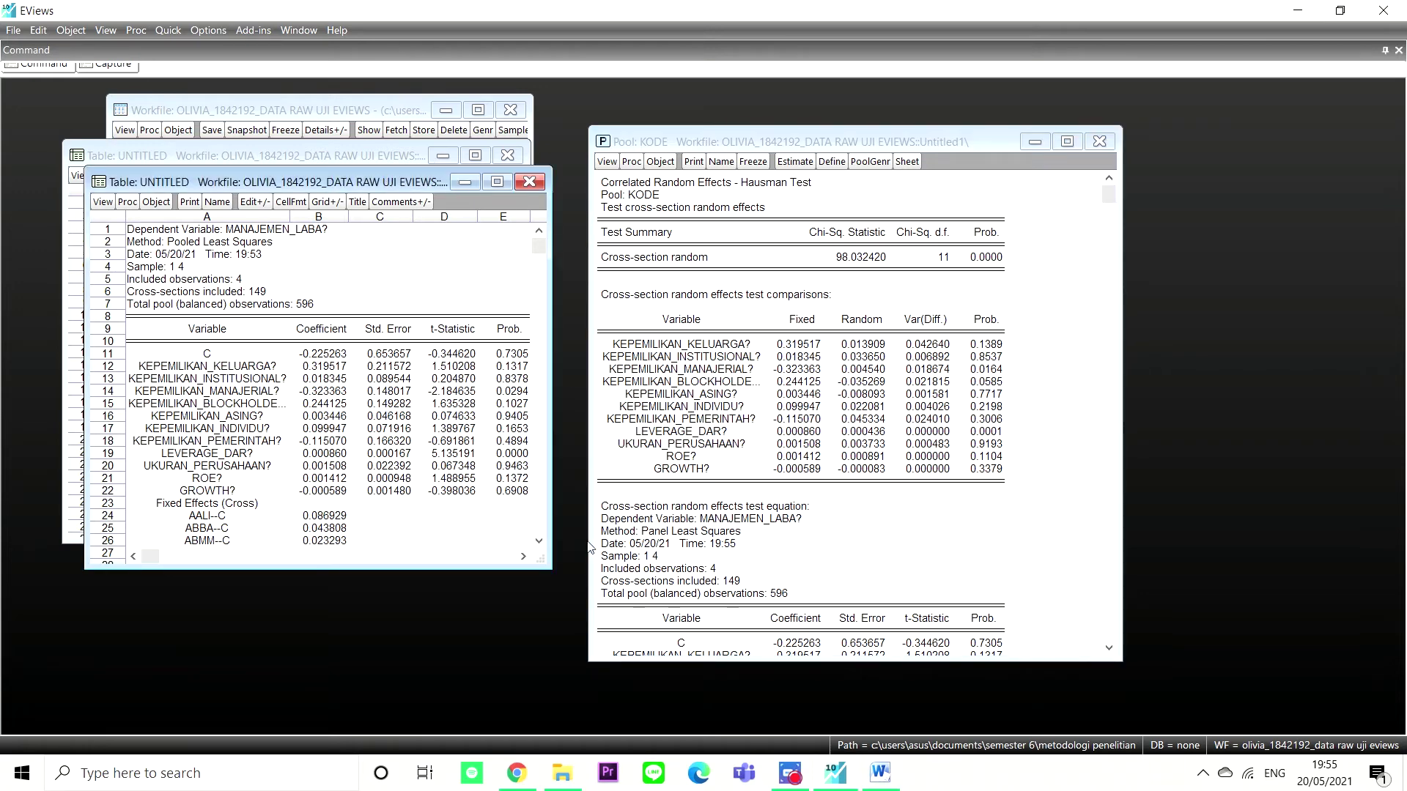
drag(545, 564, 561, 706)
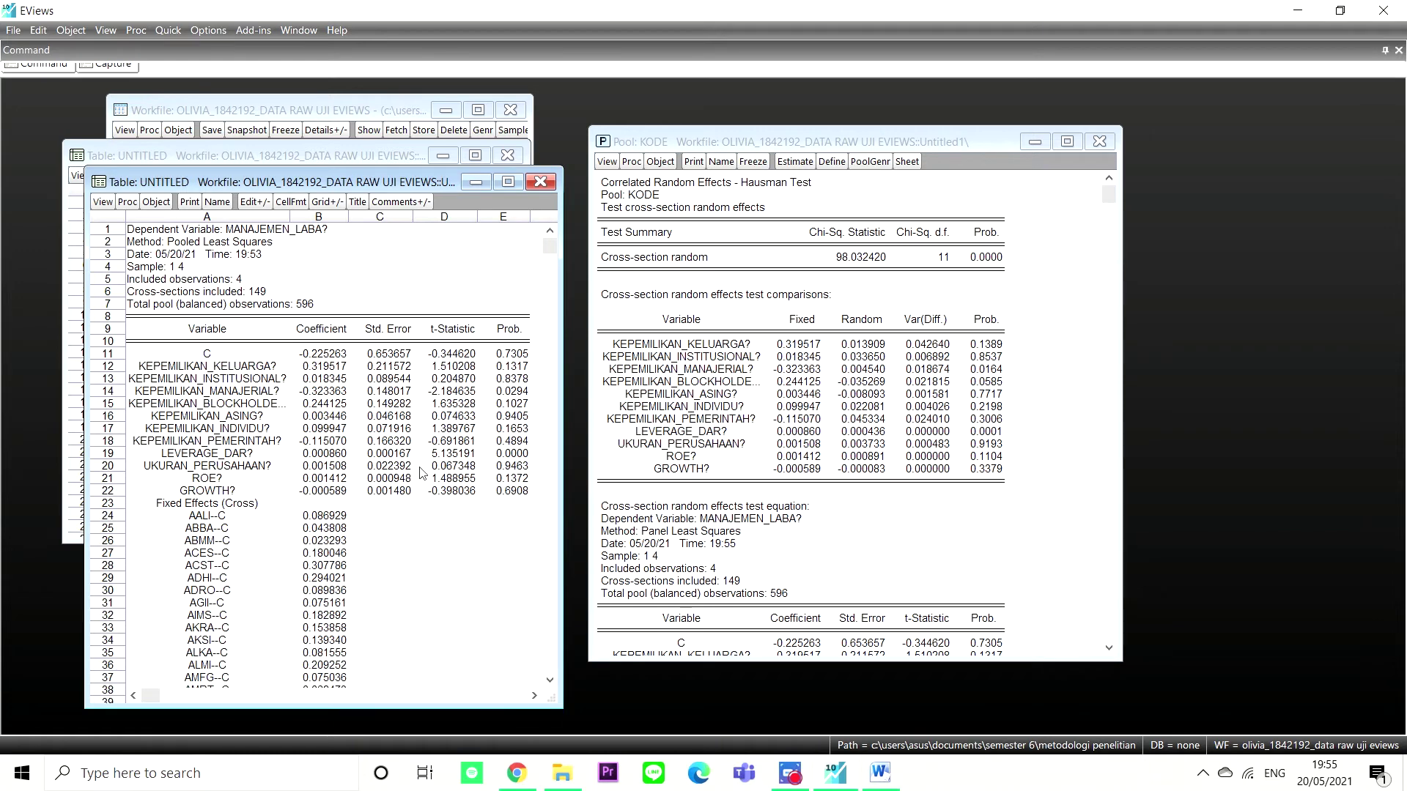
key(Print)
click(508, 182)
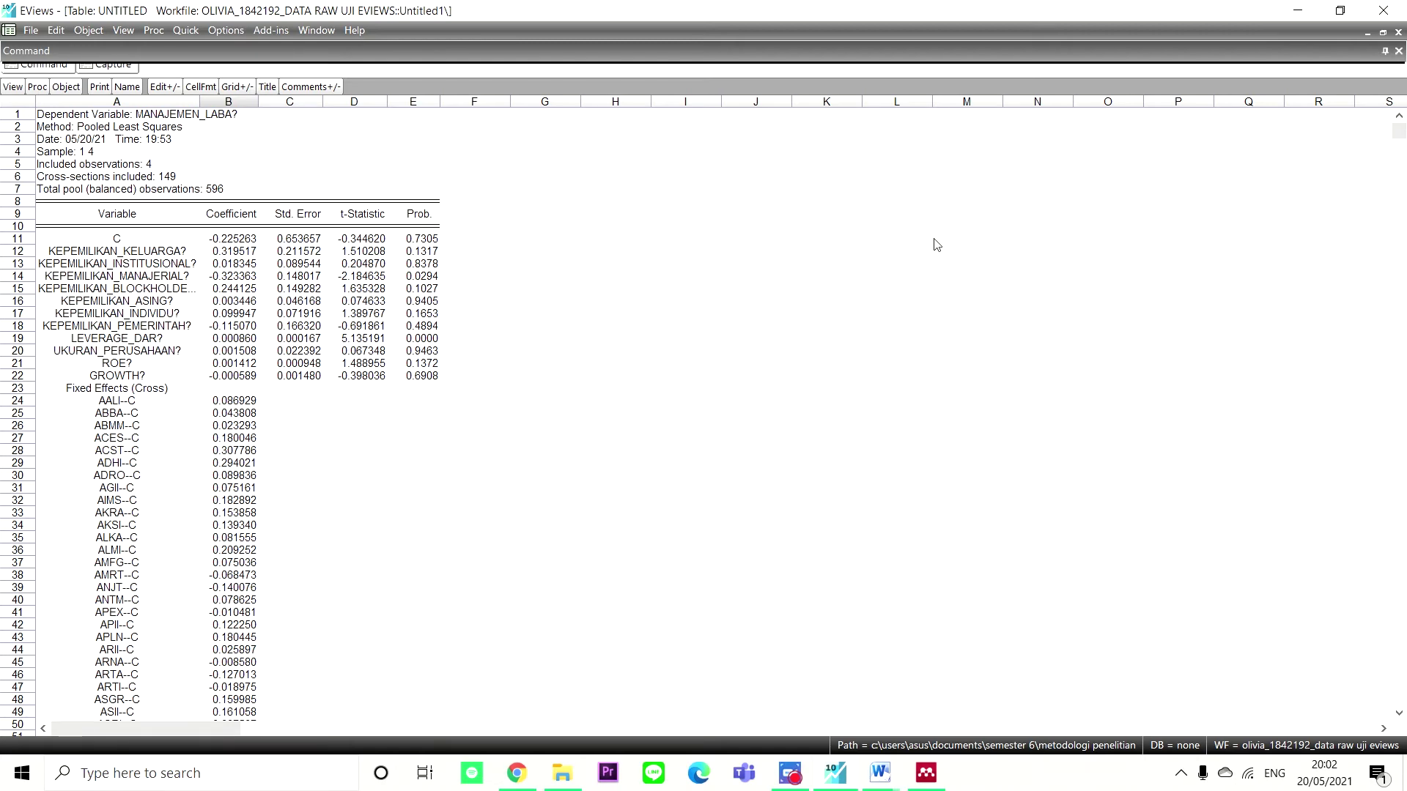
Check the Prob(F-statistic) value at the end of the fixed effects table.
scroll(339, 289, down, 20)
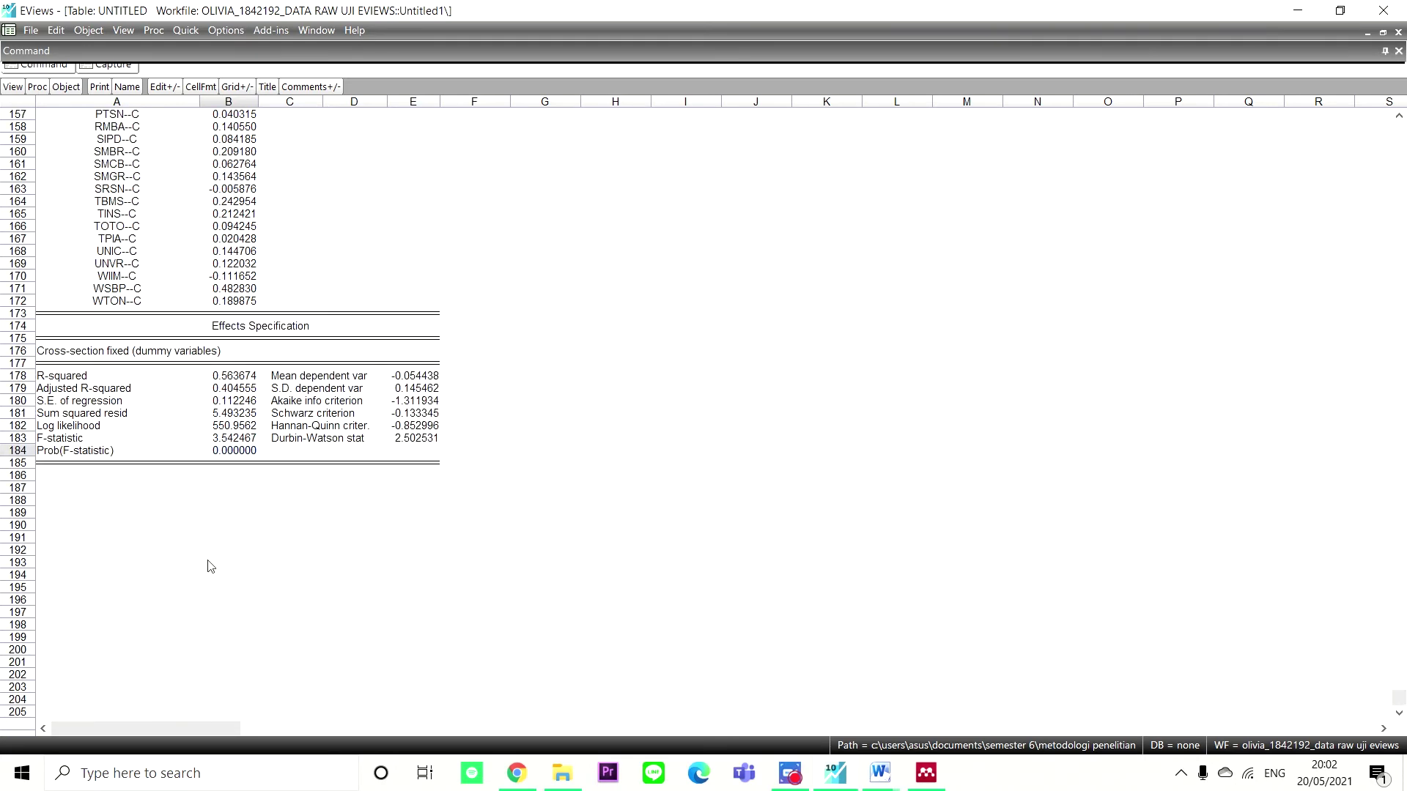
click(71, 451)
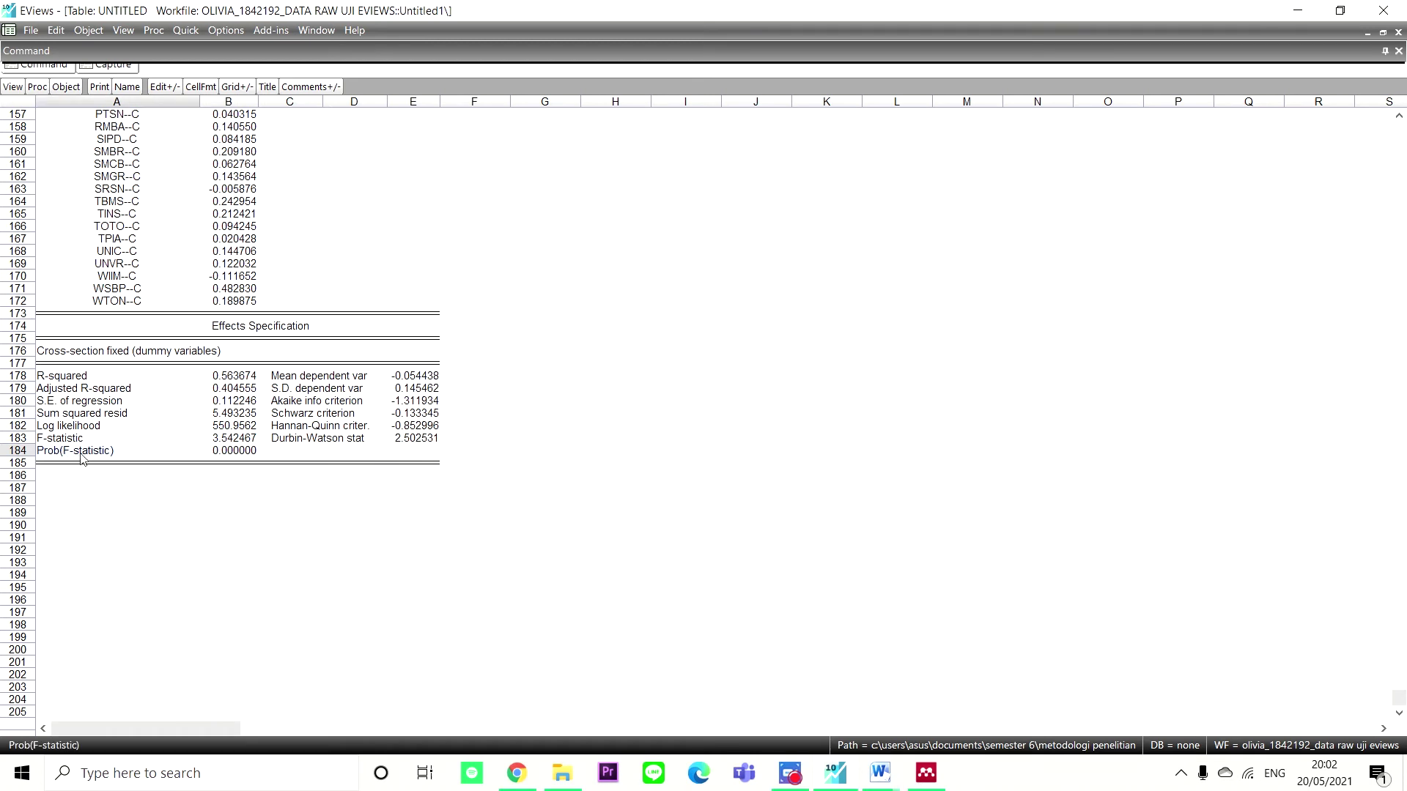
click(233, 452)
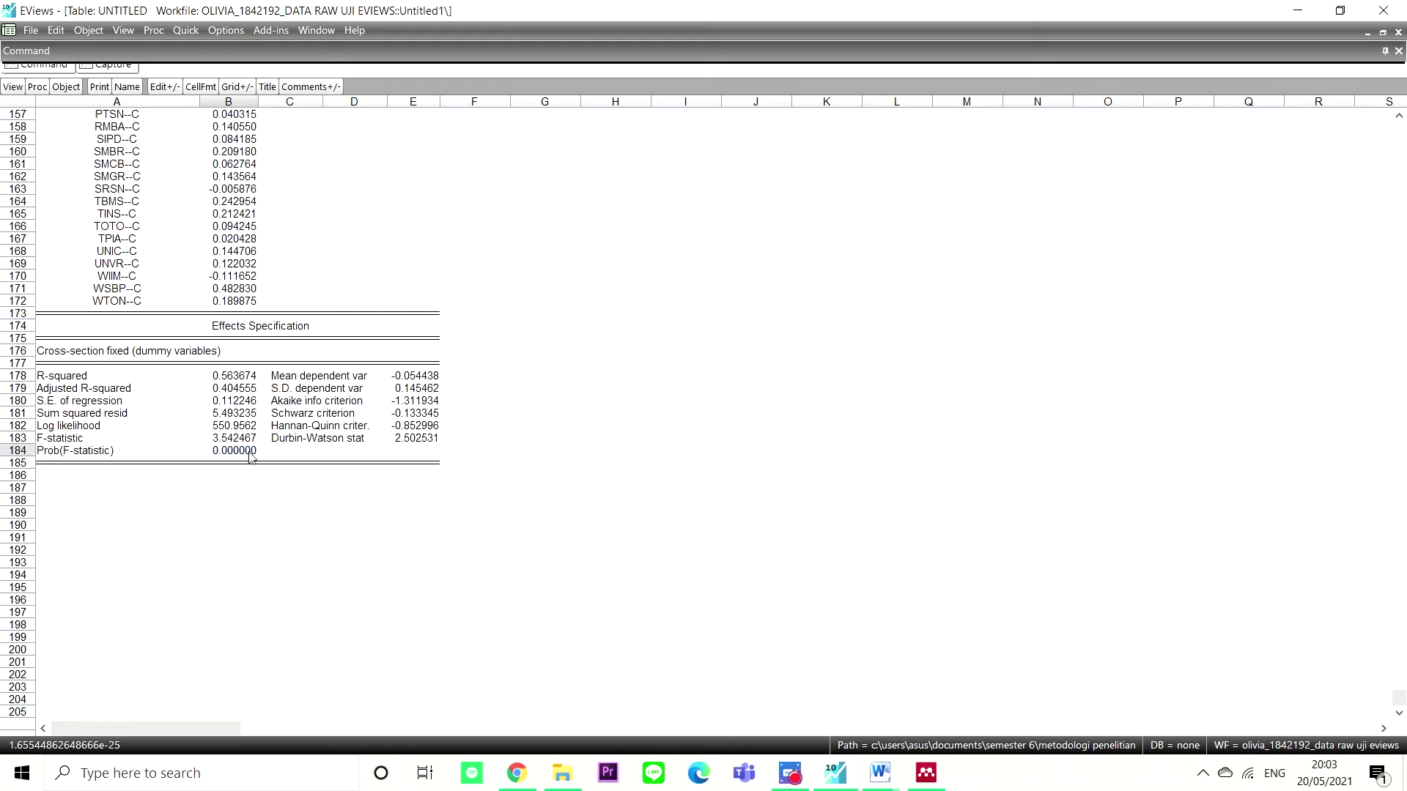
Examine the constant's coefficient and probability and the family, managerial and institutional ownership coefficients in the fixed effects table.
scroll(308, 461, up, 20)
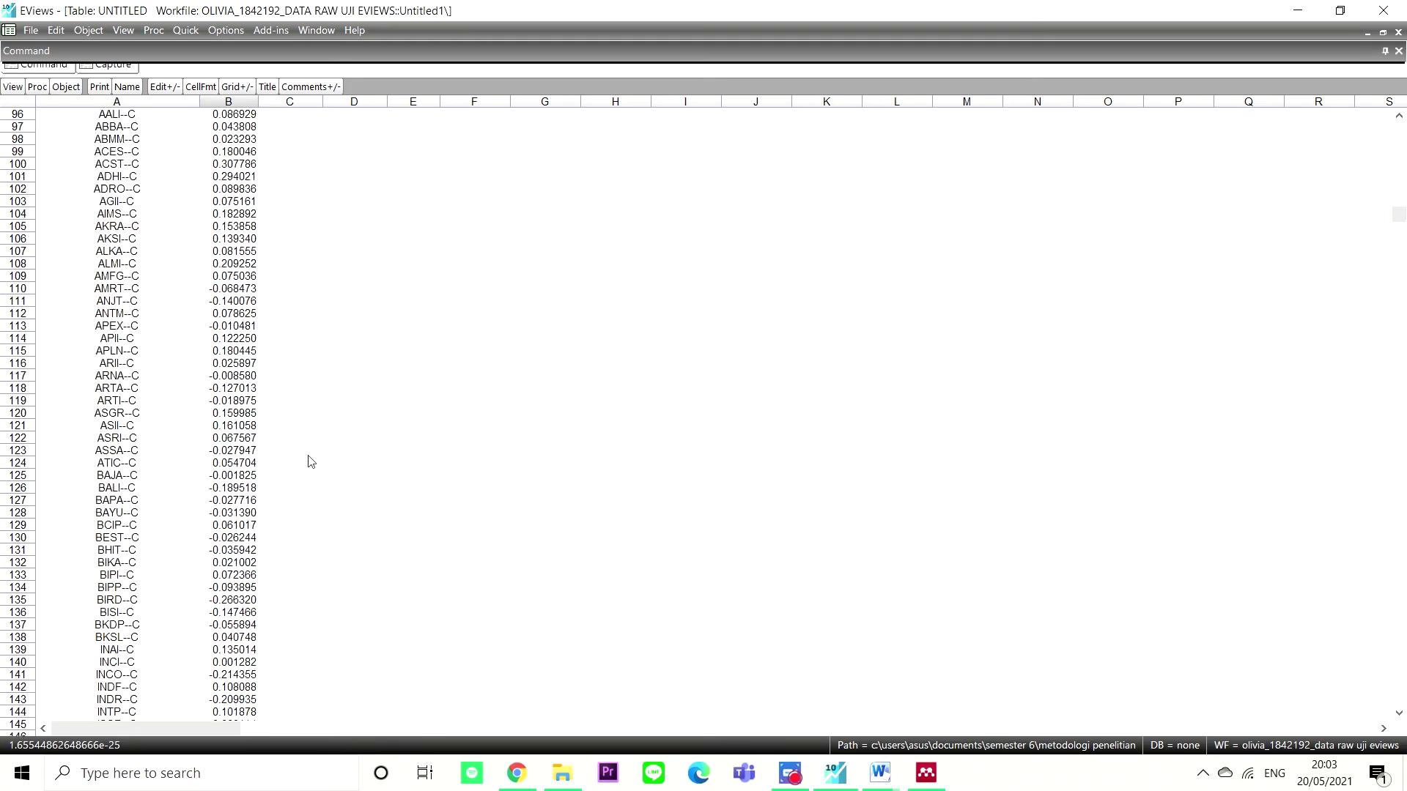
scroll(308, 460, up, 20)
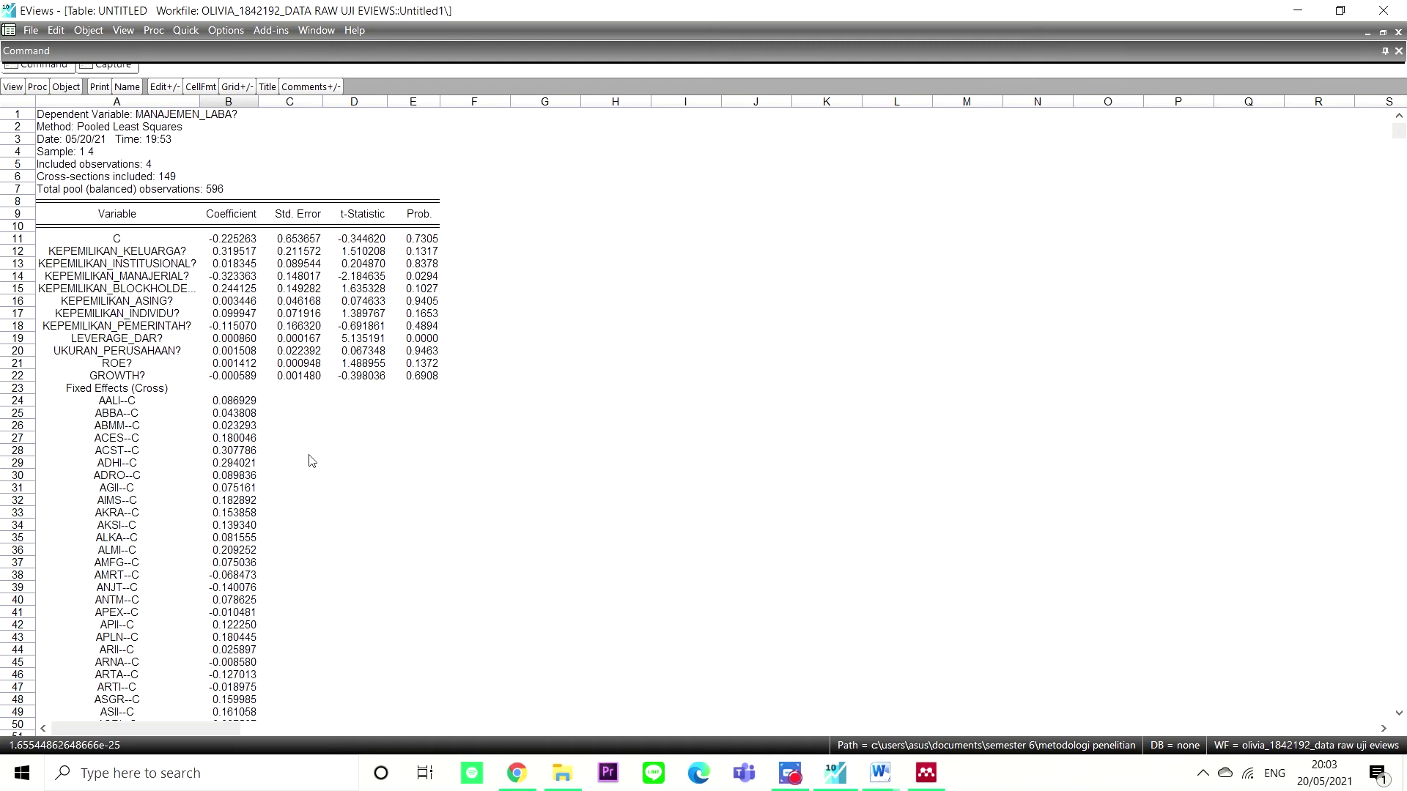
click(432, 239)
click(246, 239)
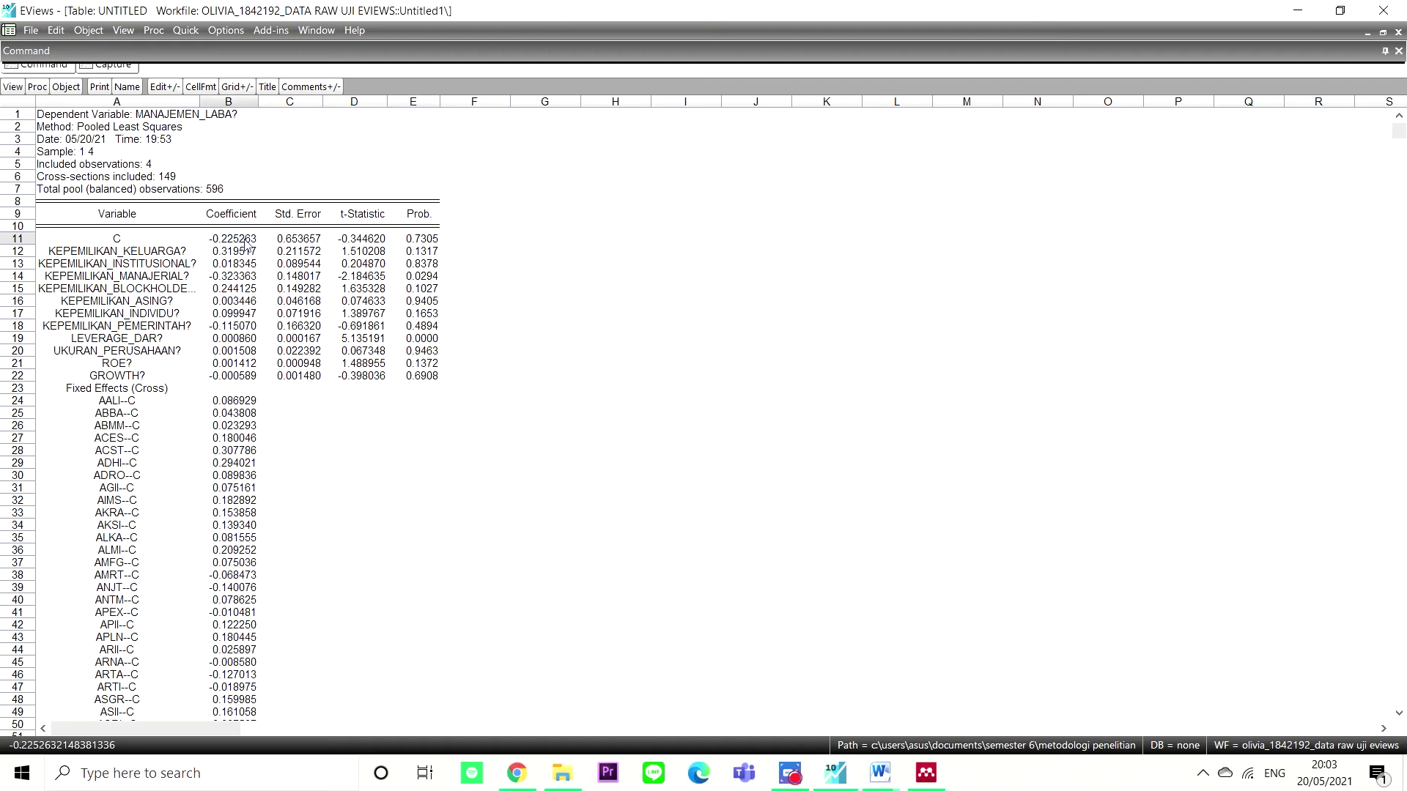
click(423, 243)
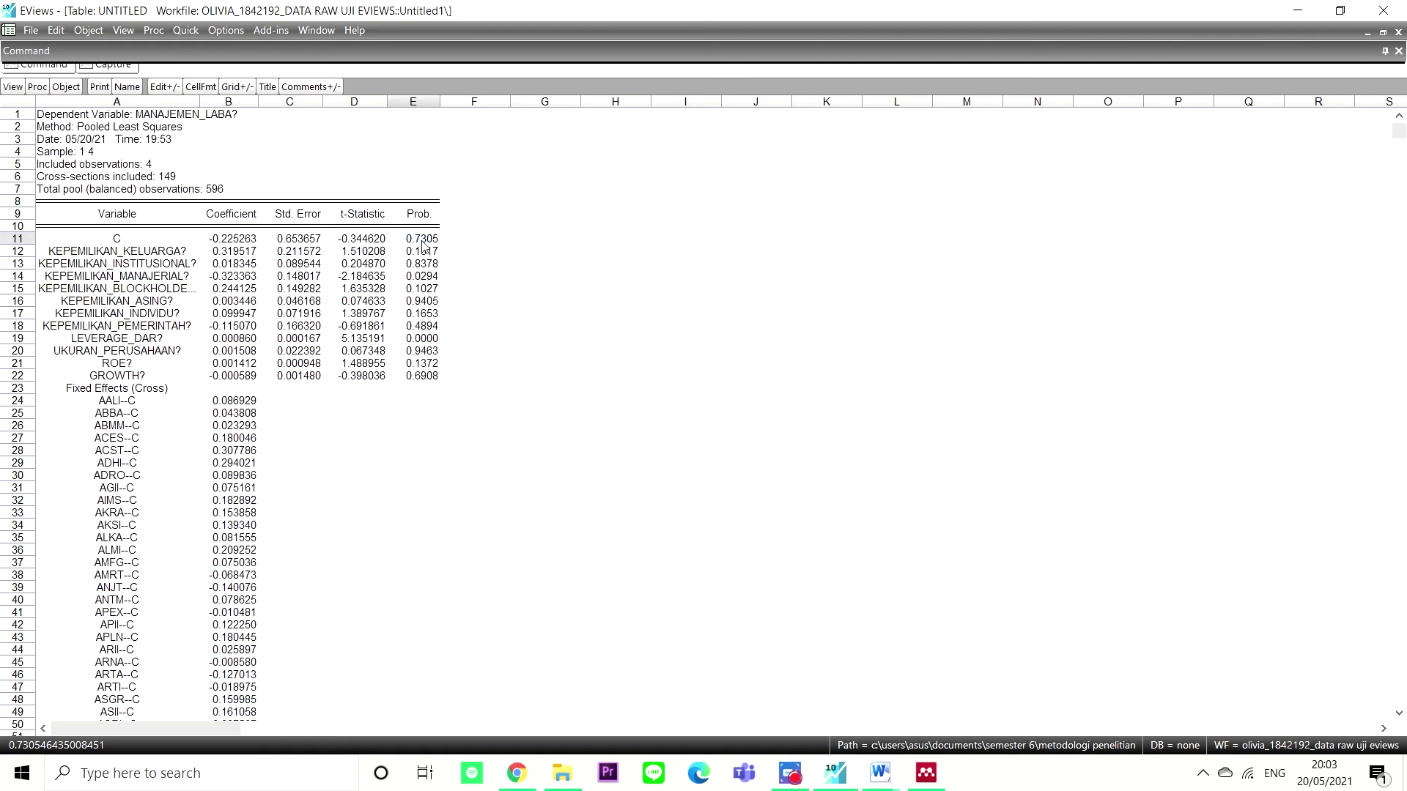
click(230, 251)
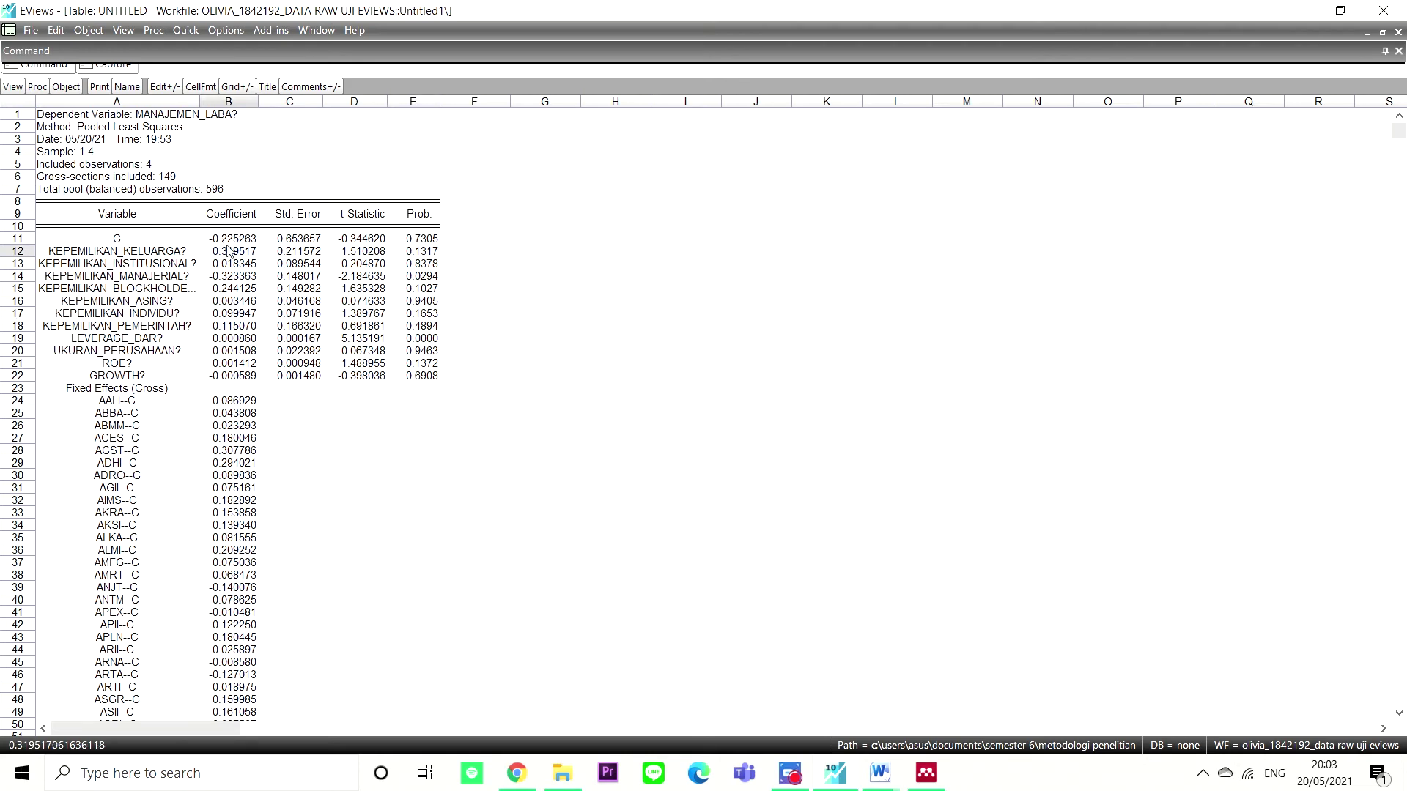
click(248, 279)
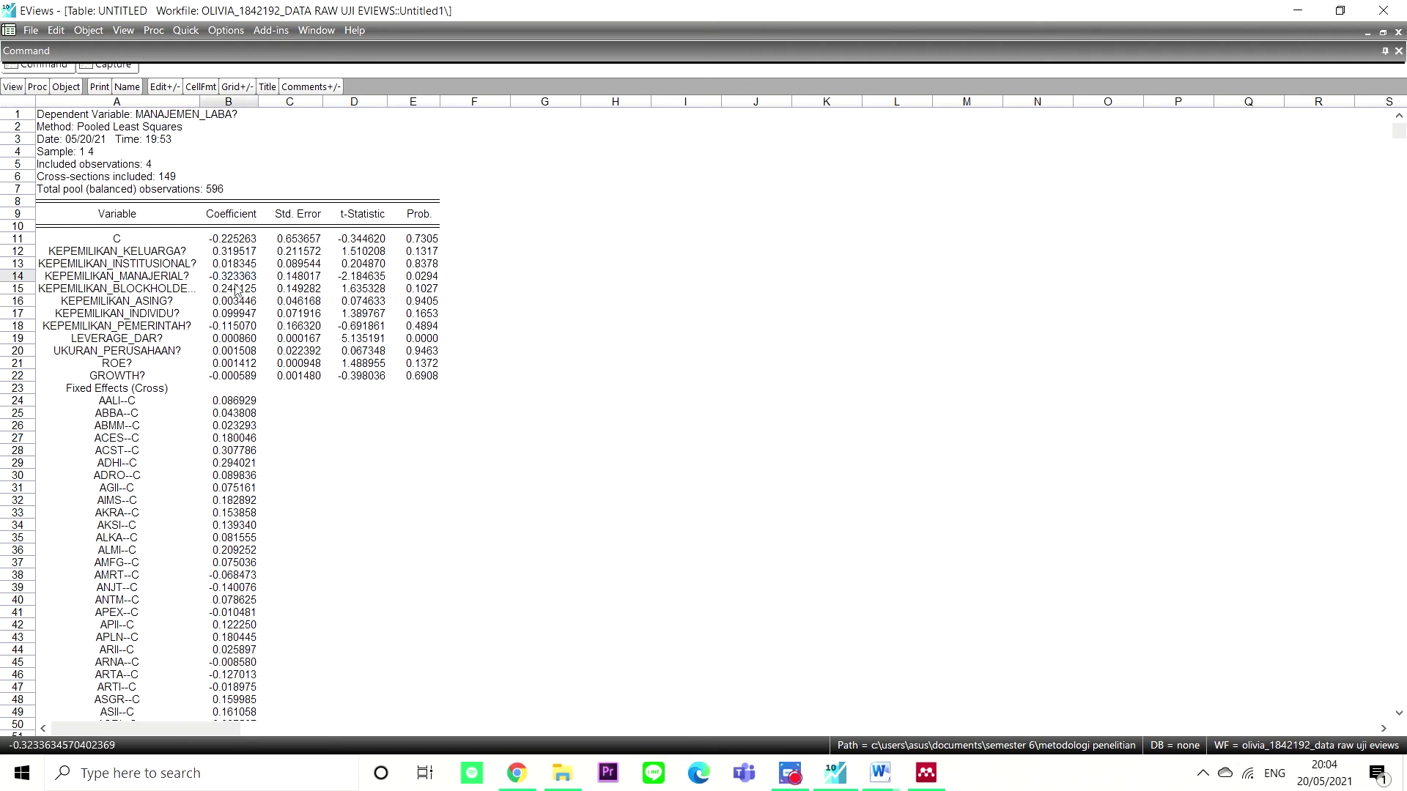
click(229, 266)
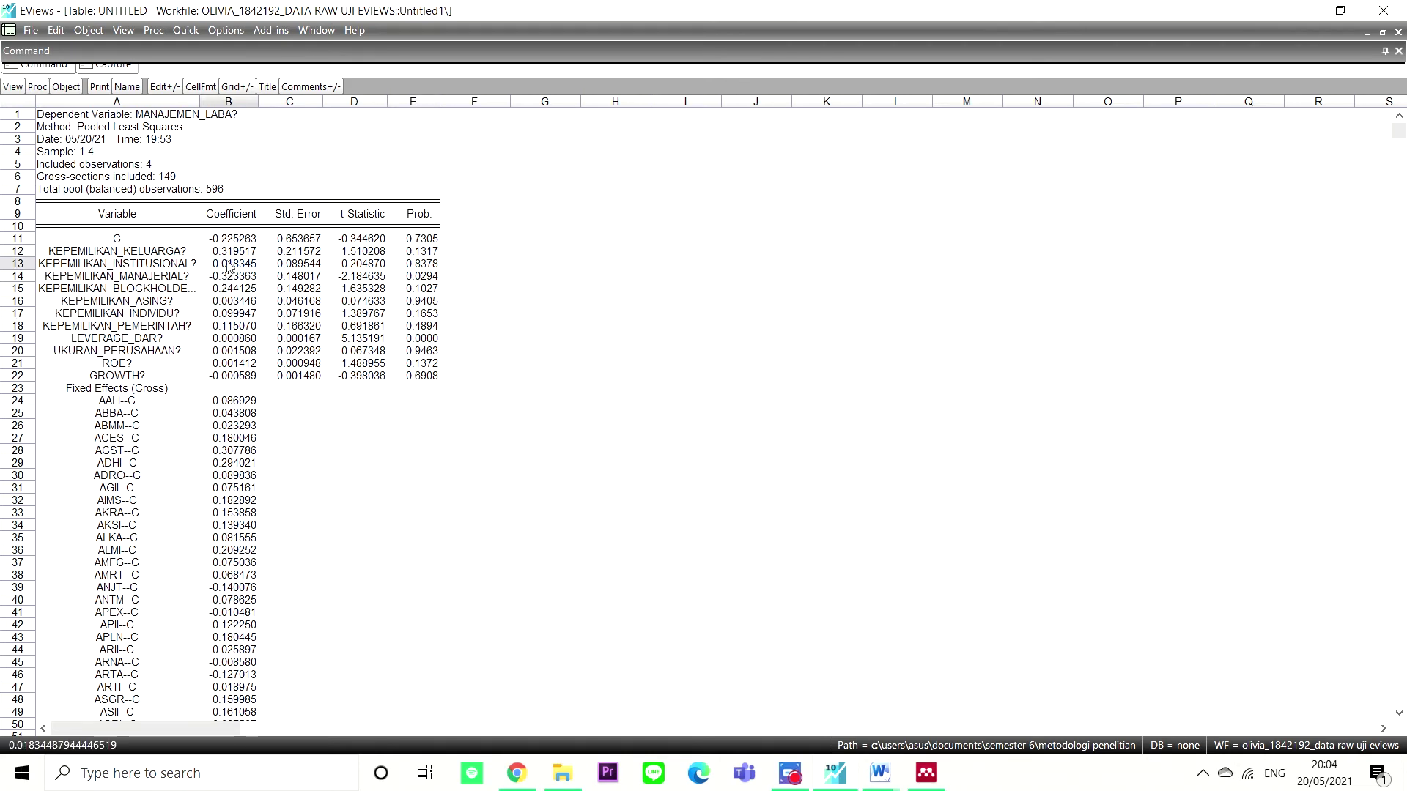
Switch to the Word document to review hypothesis H1, and check the KEPEMILIKAN_KELUARGA probability against it in the EViews table.
click(880, 773)
click(846, 727)
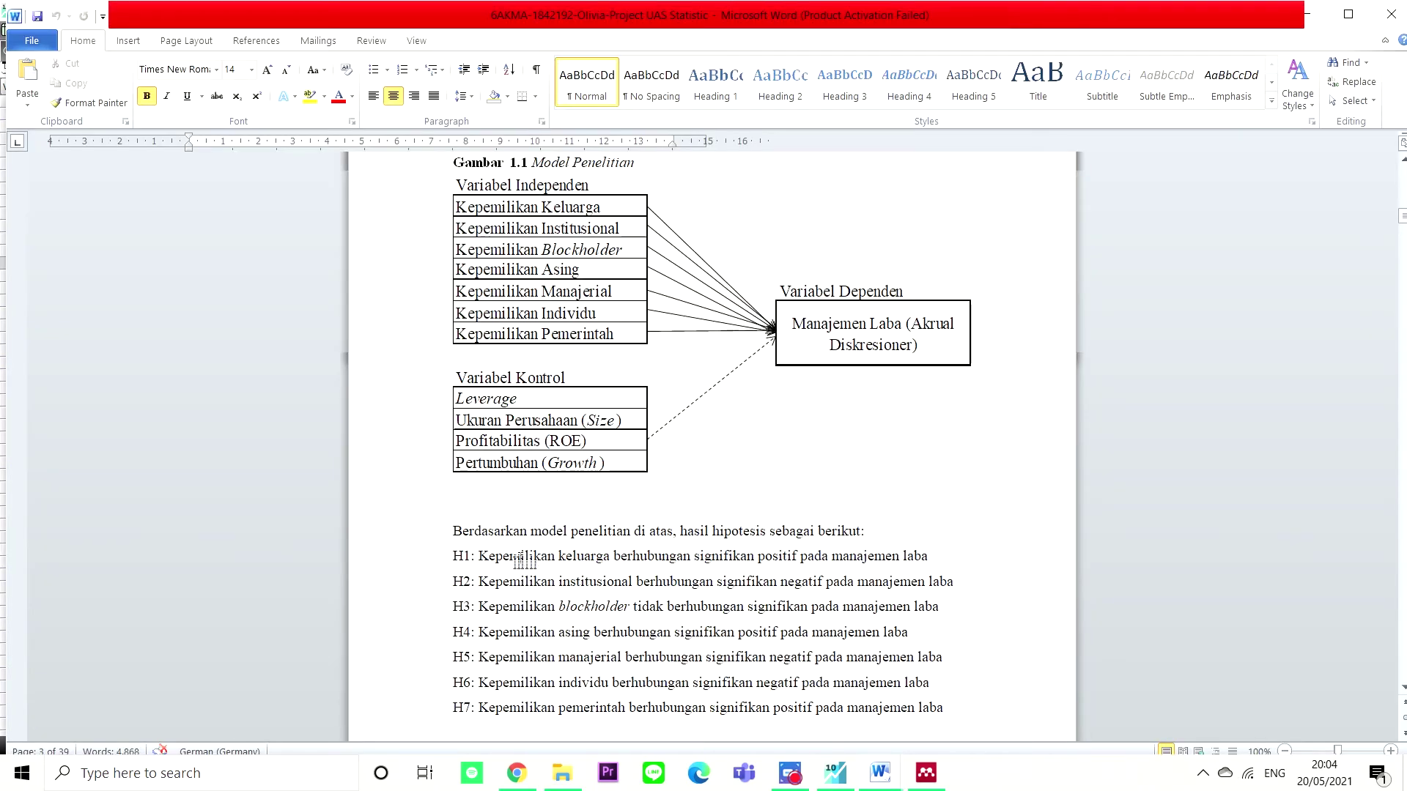
drag(692, 561, 824, 562)
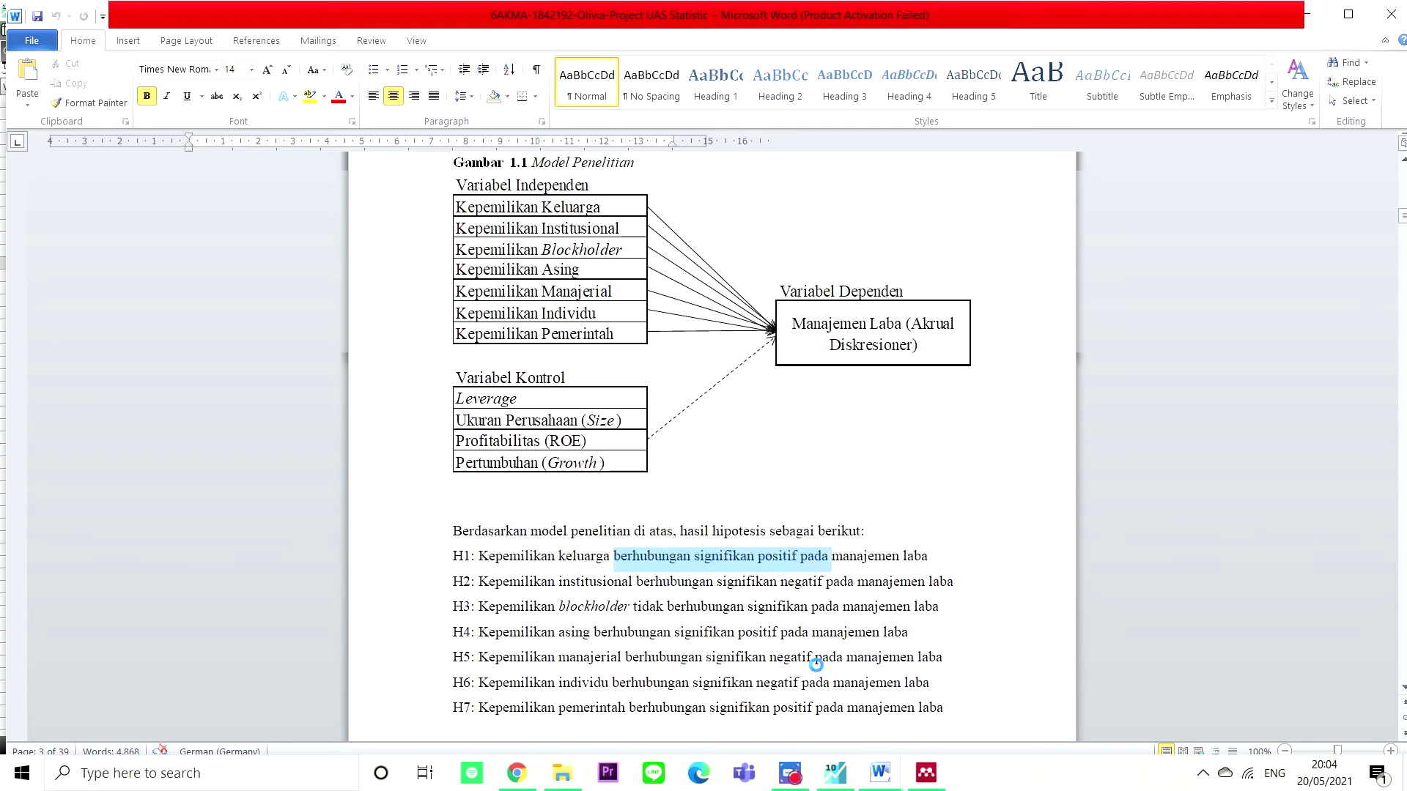
click(833, 772)
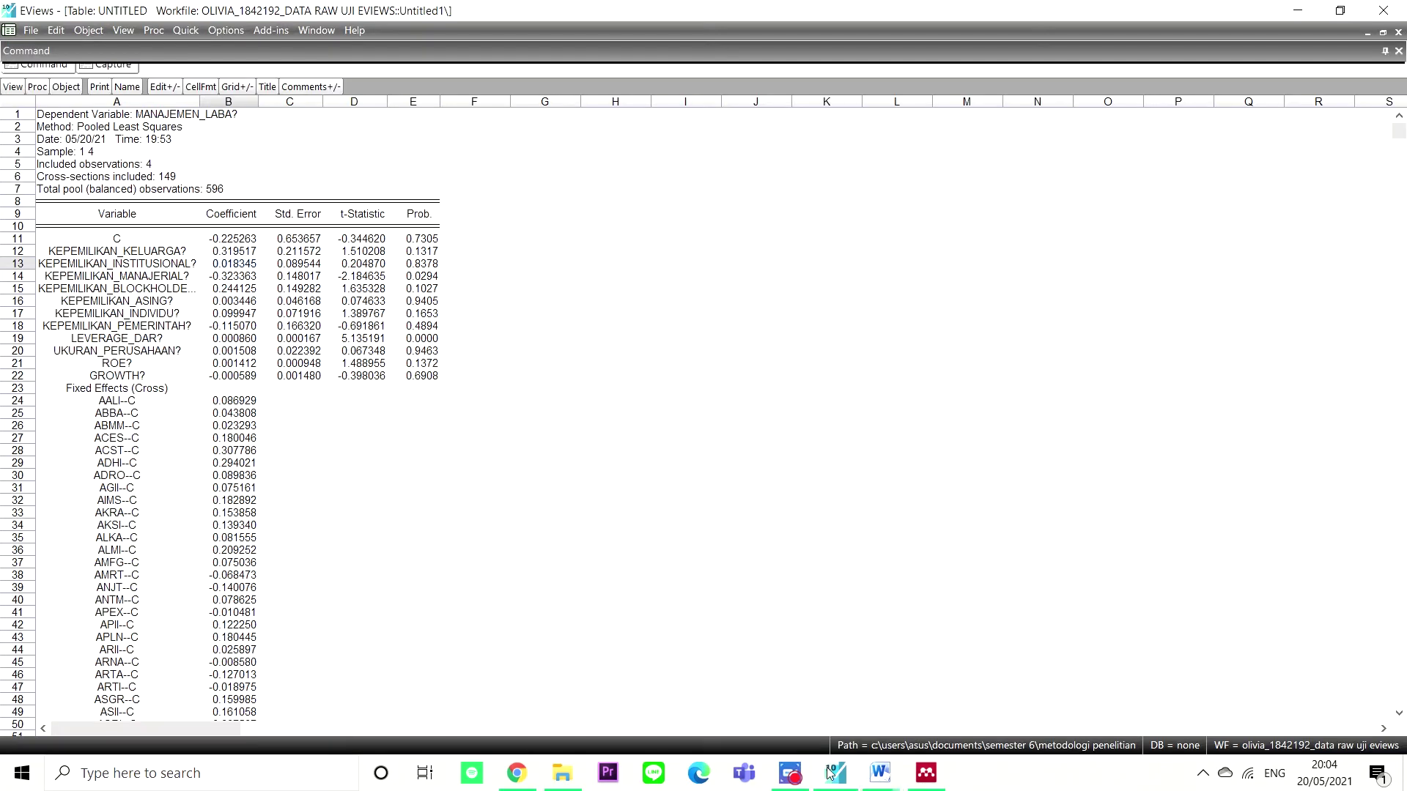
click(433, 253)
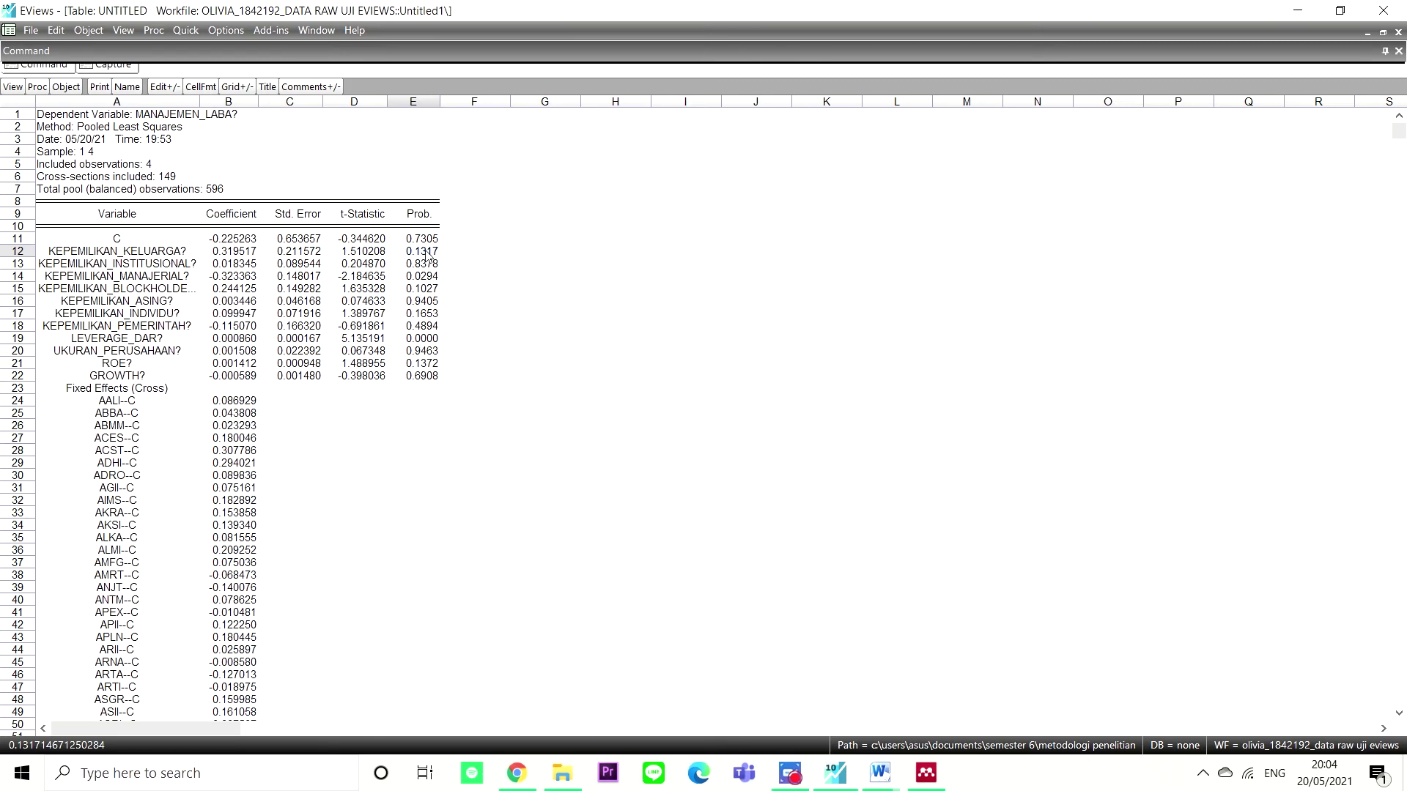
Review hypothesis H2 in the Word document and check the KEPEMILIKAN_INSTITUSIONAL probability in the EViews table.
click(864, 775)
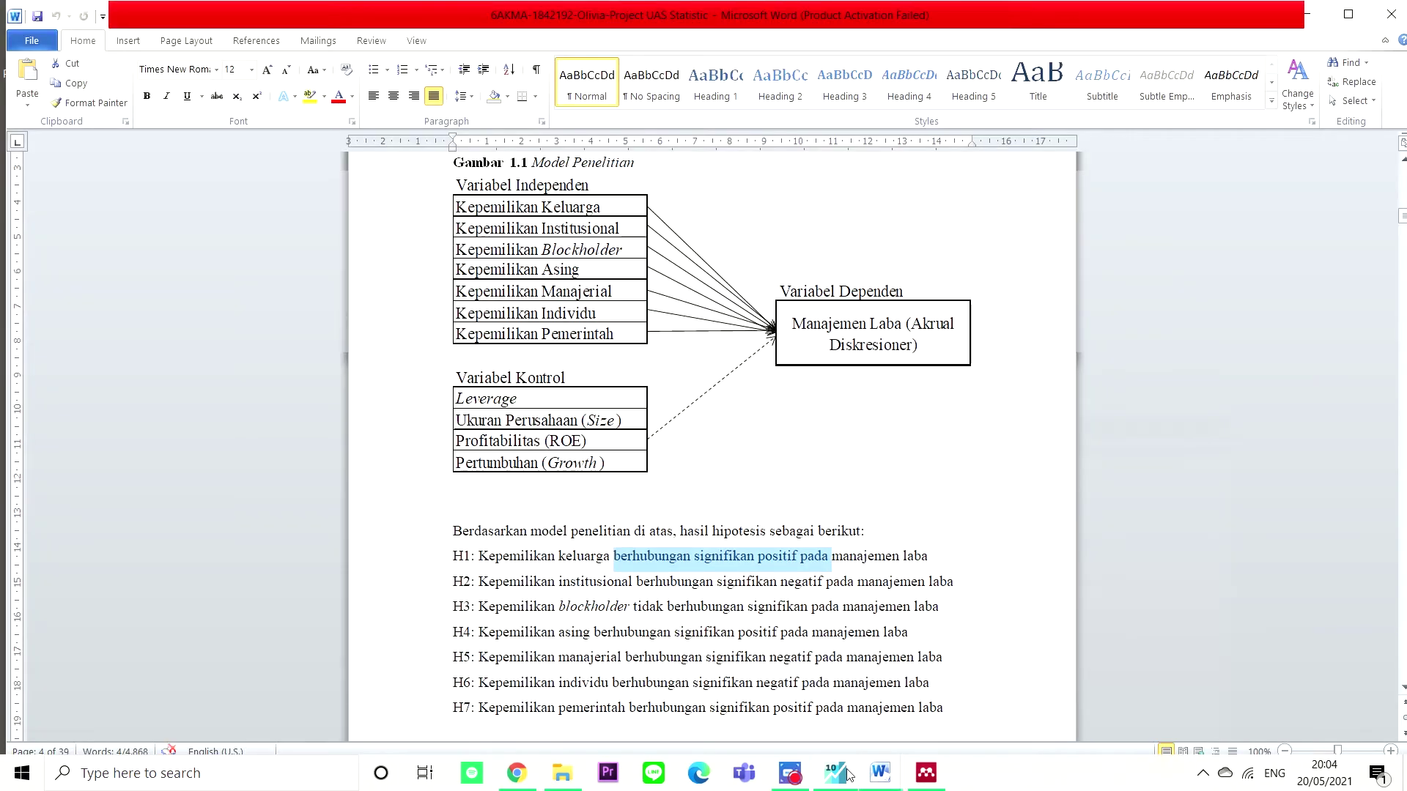
drag(636, 581, 827, 582)
click(835, 773)
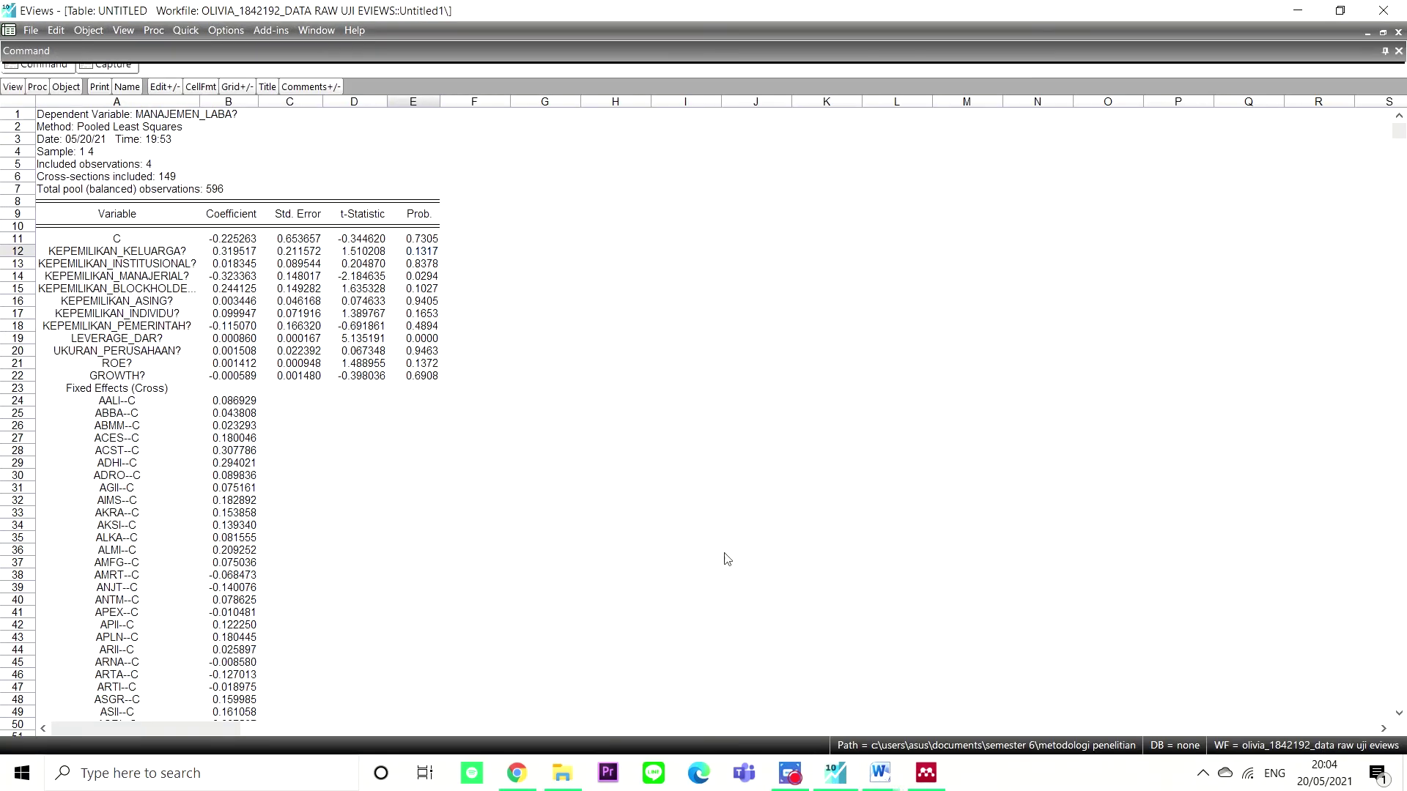
click(414, 268)
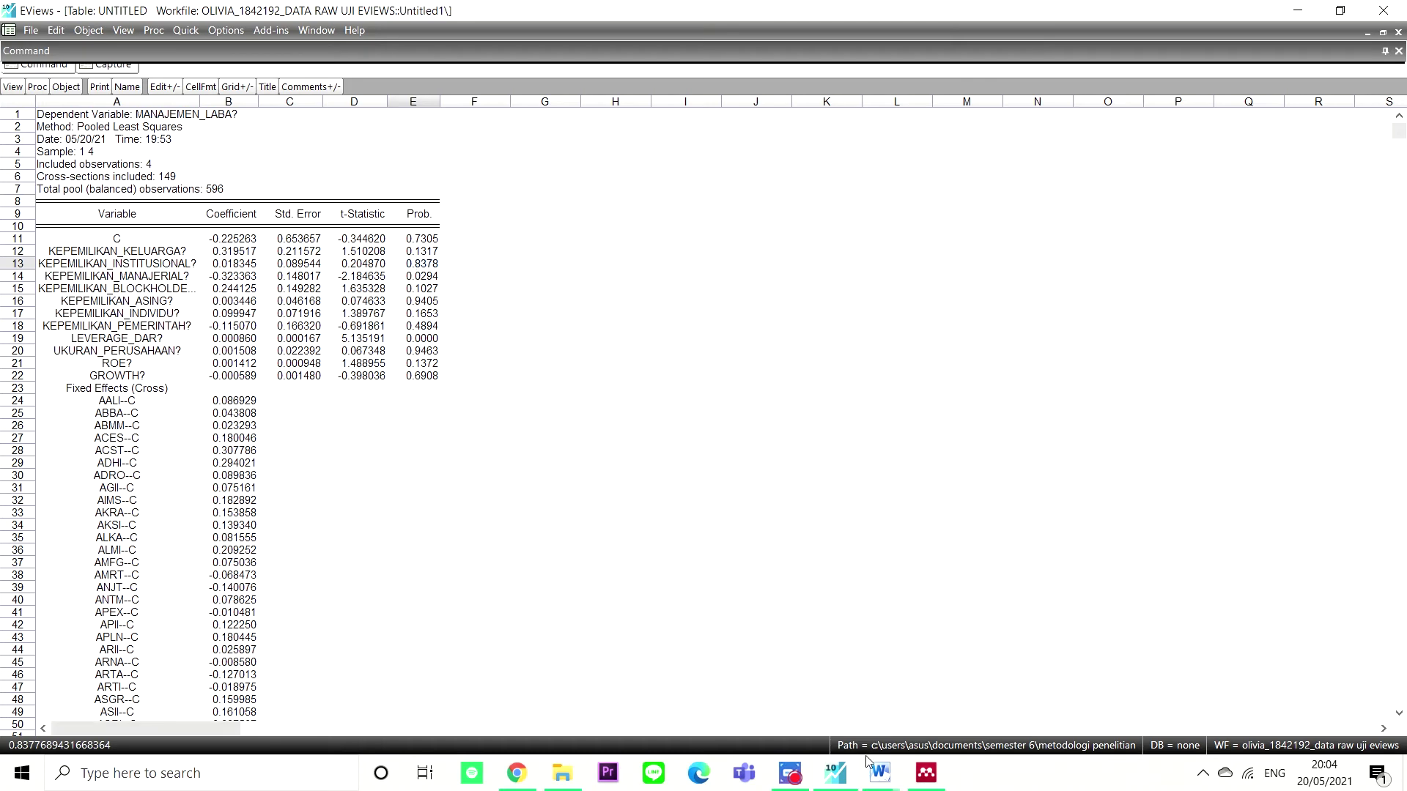
Compare hypothesis H3 on blockholder ownership in the Word document with the blockholder row of the EViews table.
click(854, 783)
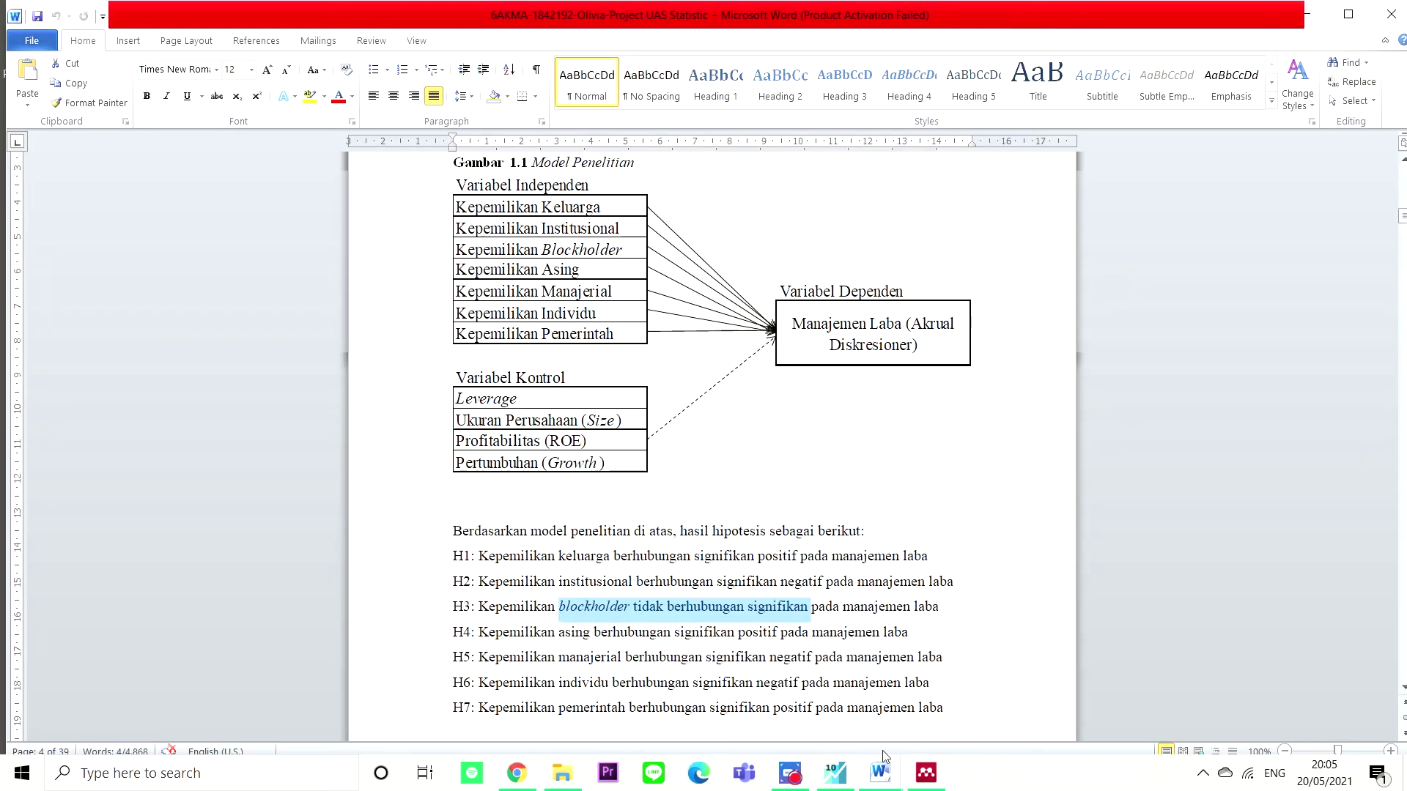
click(838, 781)
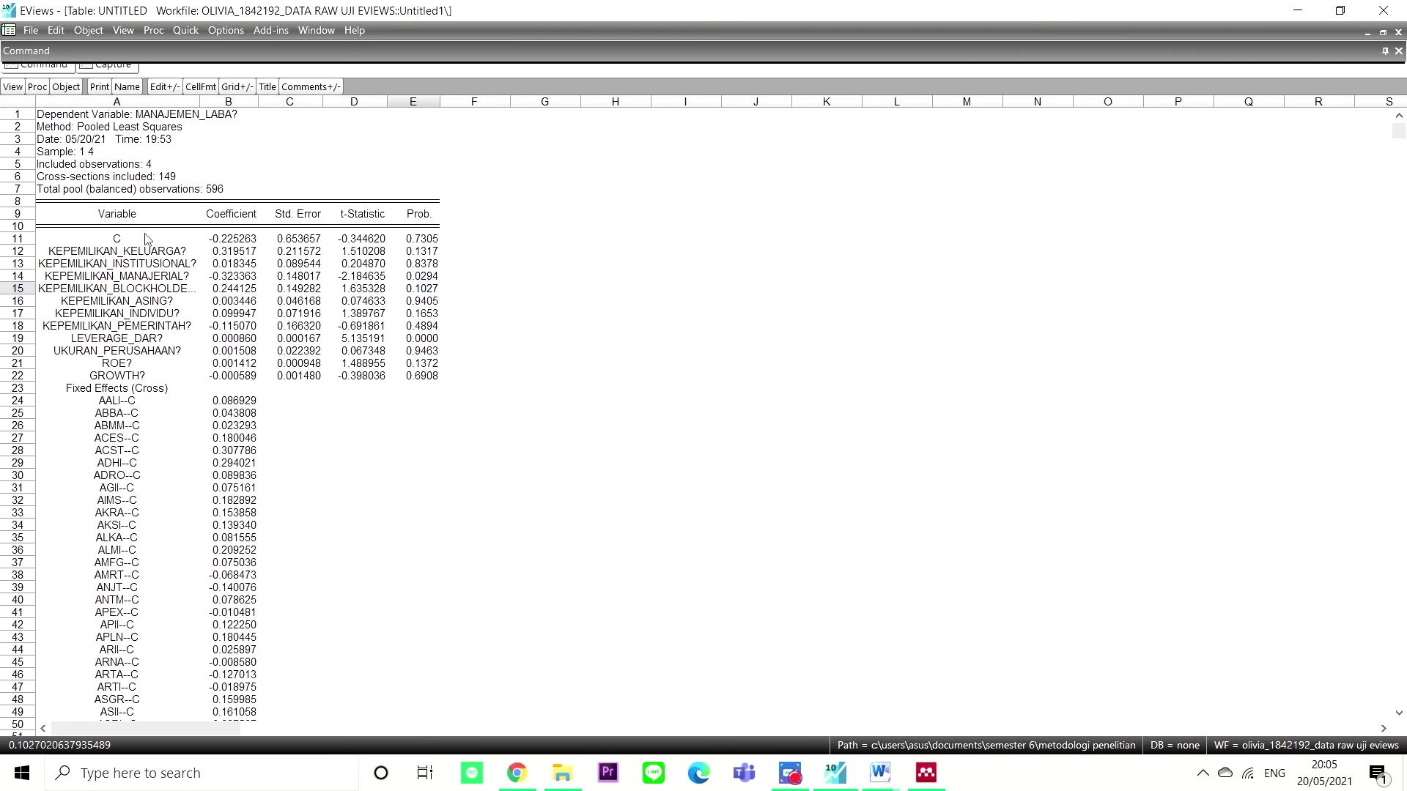
click(863, 781)
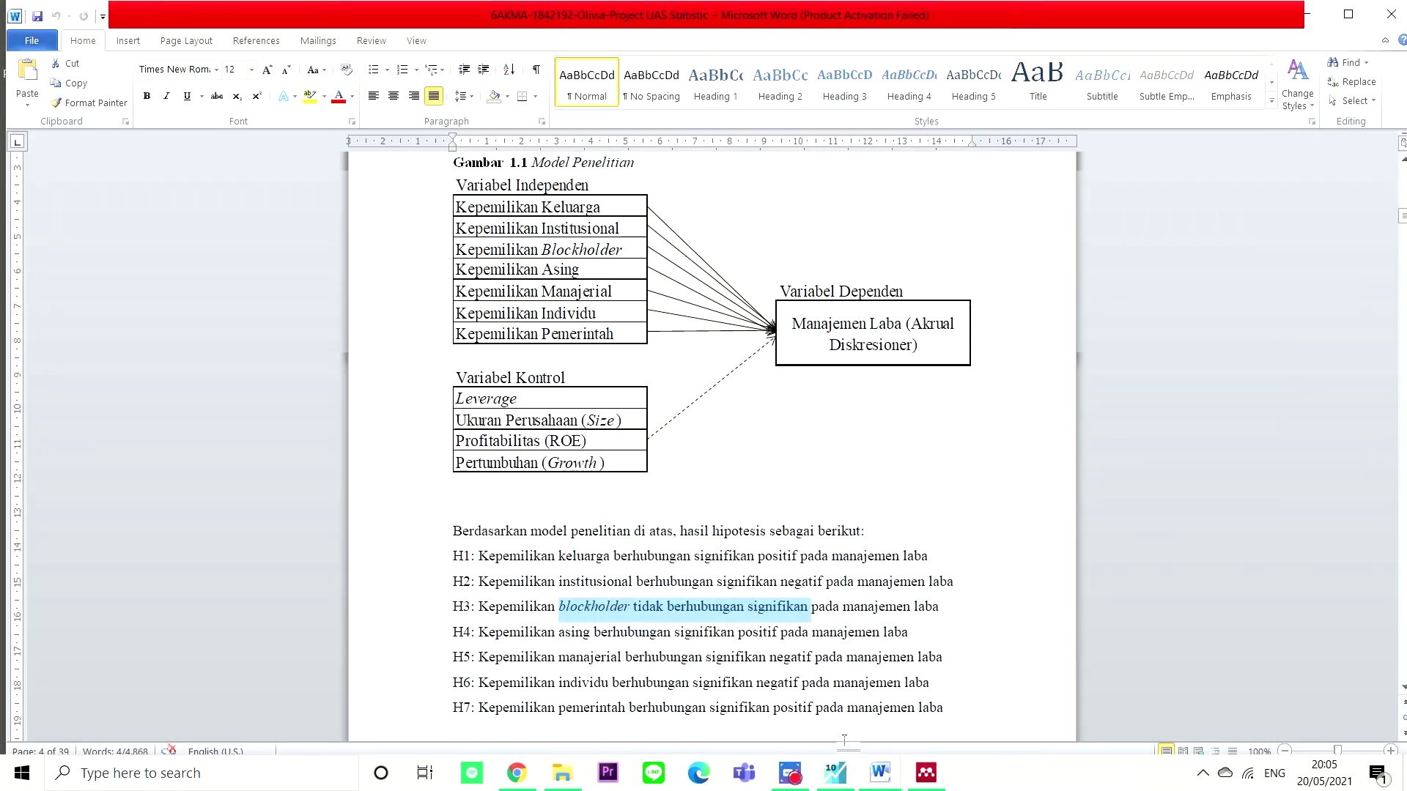
click(835, 772)
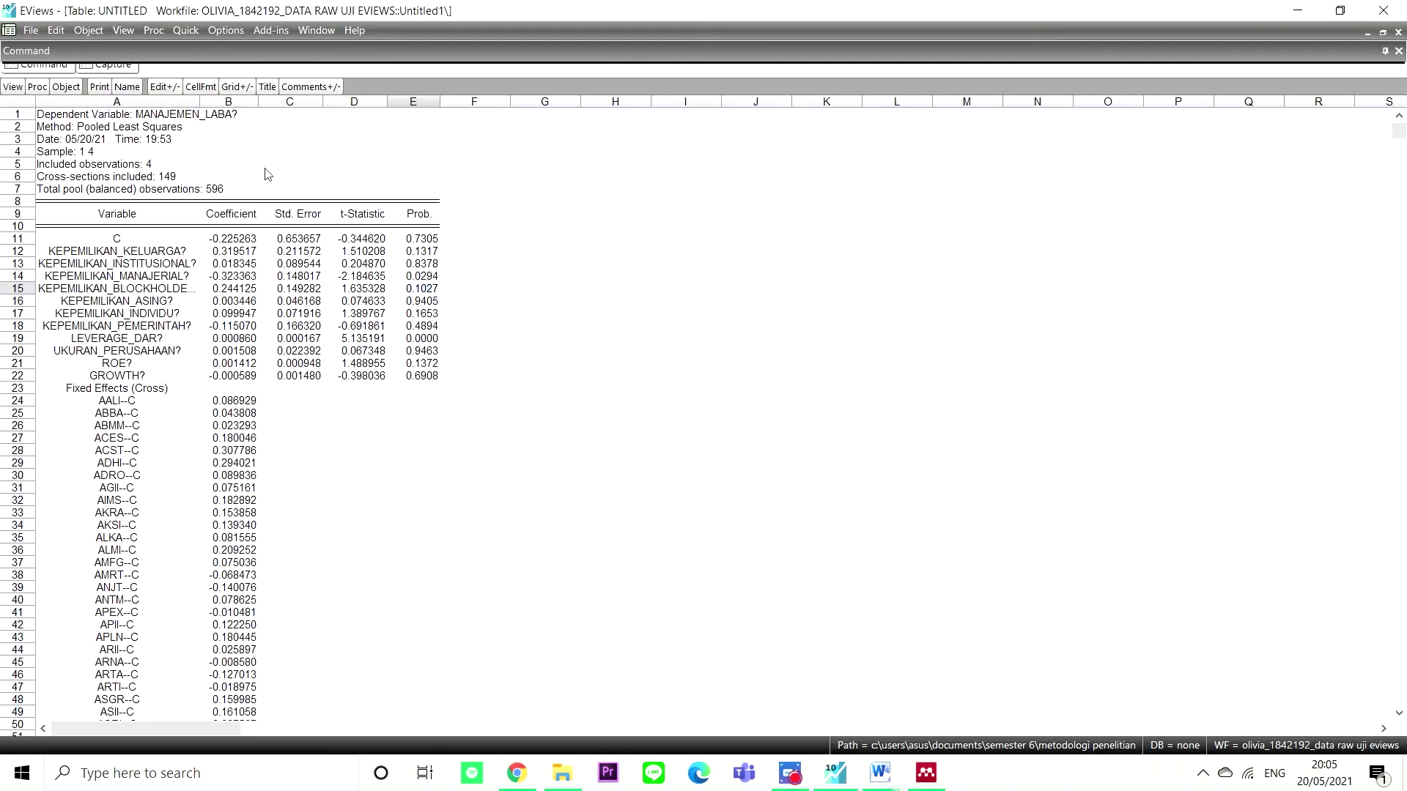
Check the KEPEMILIKAN_ASING probability in the EViews table against hypothesis H4 in the Word document.
click(419, 302)
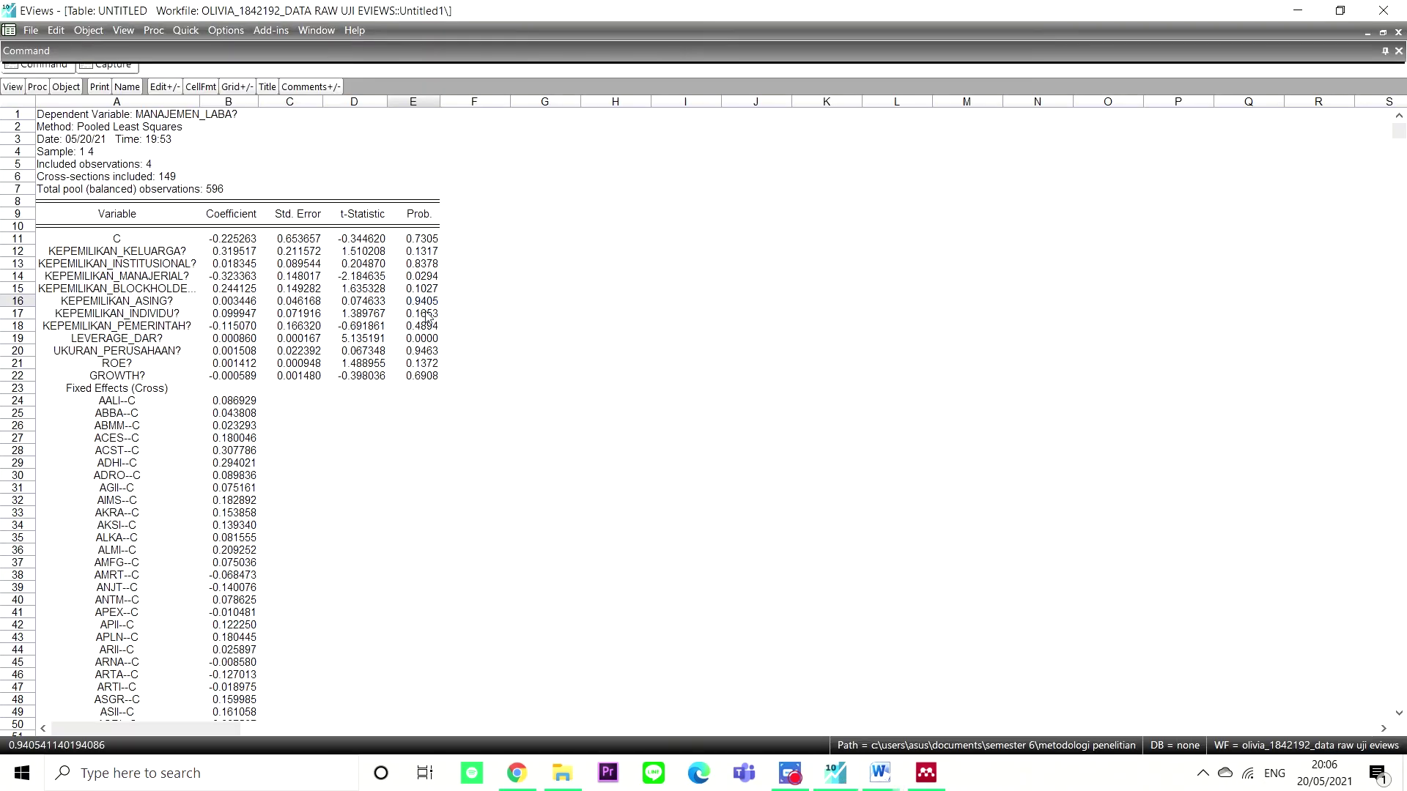
click(821, 785)
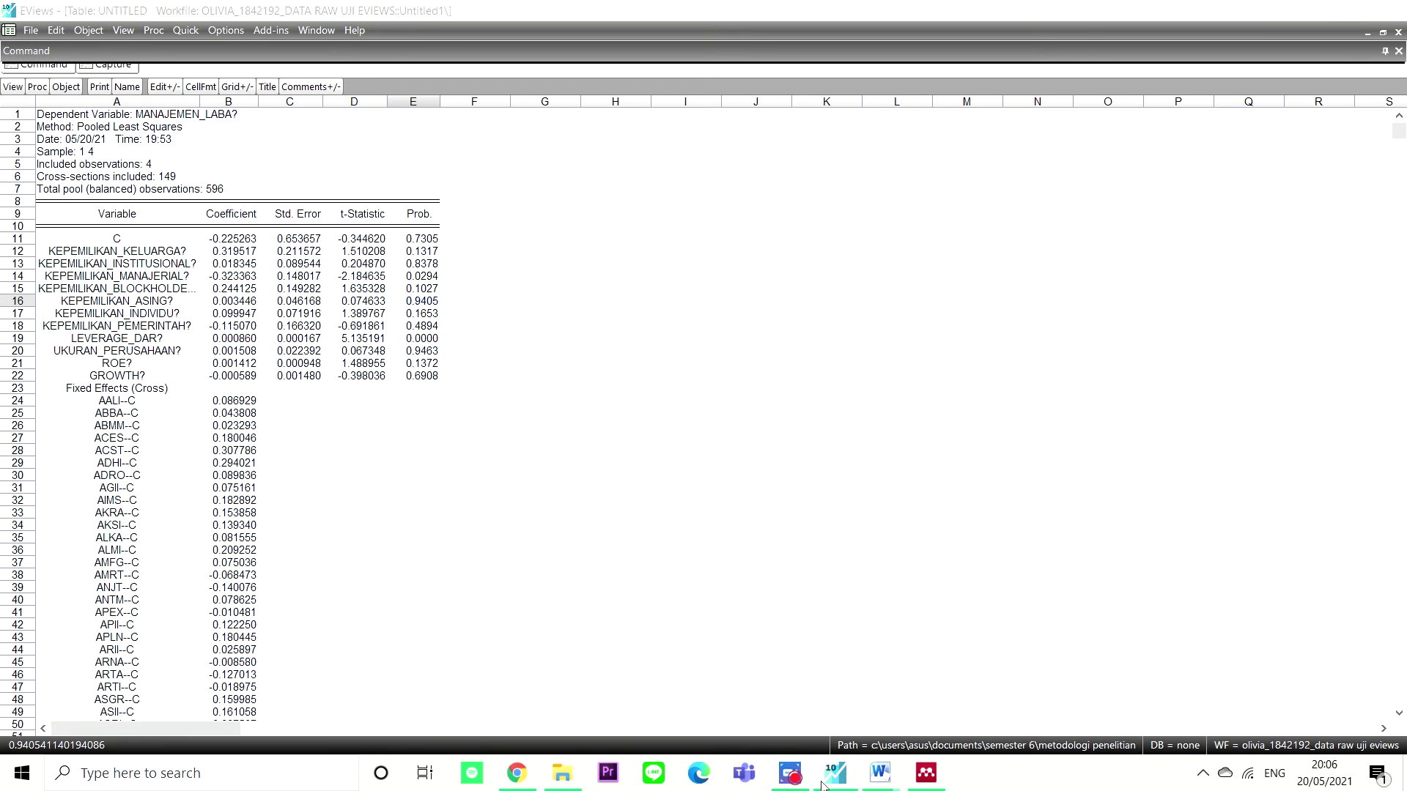
drag(532, 632, 615, 634)
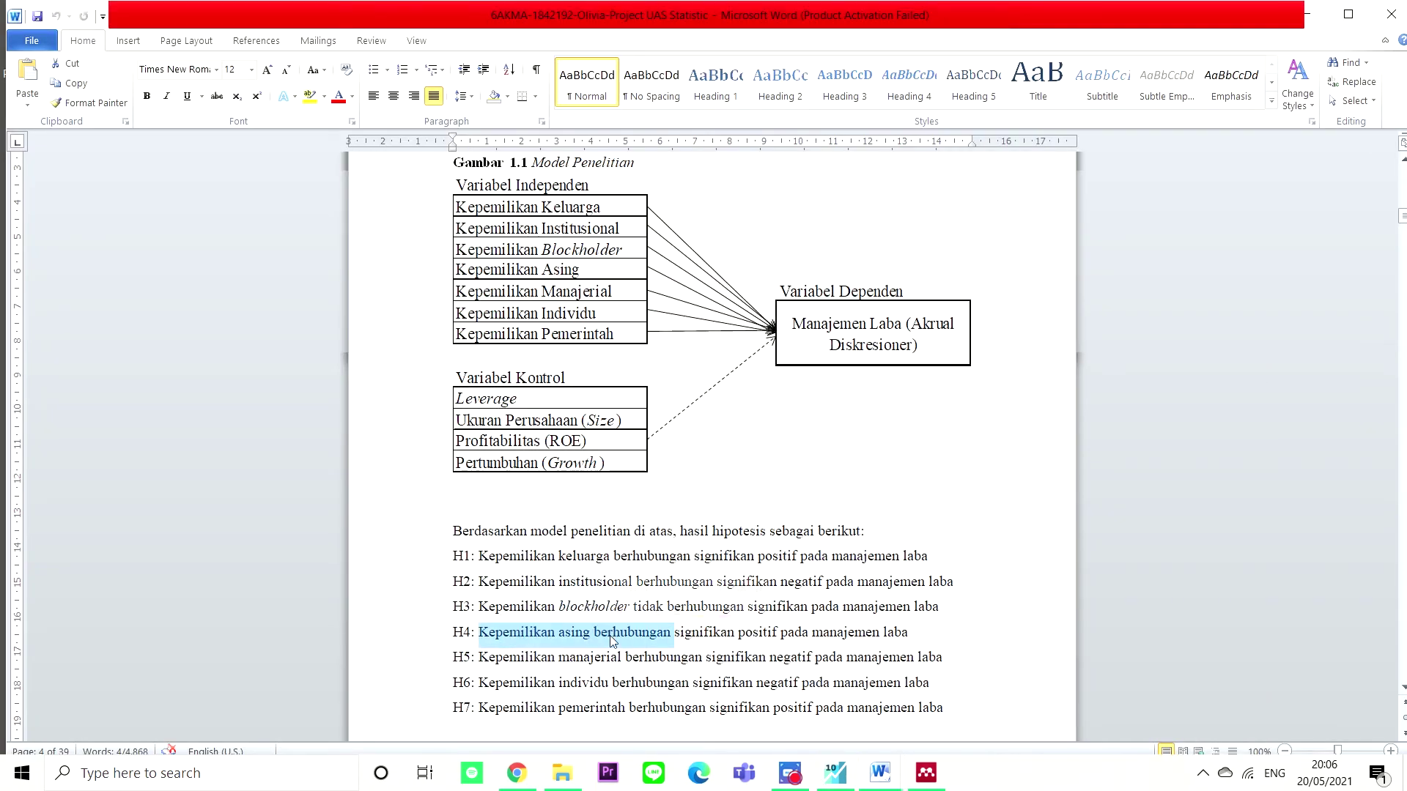
Review hypothesis H5 in the Word document and check the KEPEMILIKAN_MANAJERIAL coefficient and probability in the EViews table.
drag(513, 657, 812, 663)
click(841, 774)
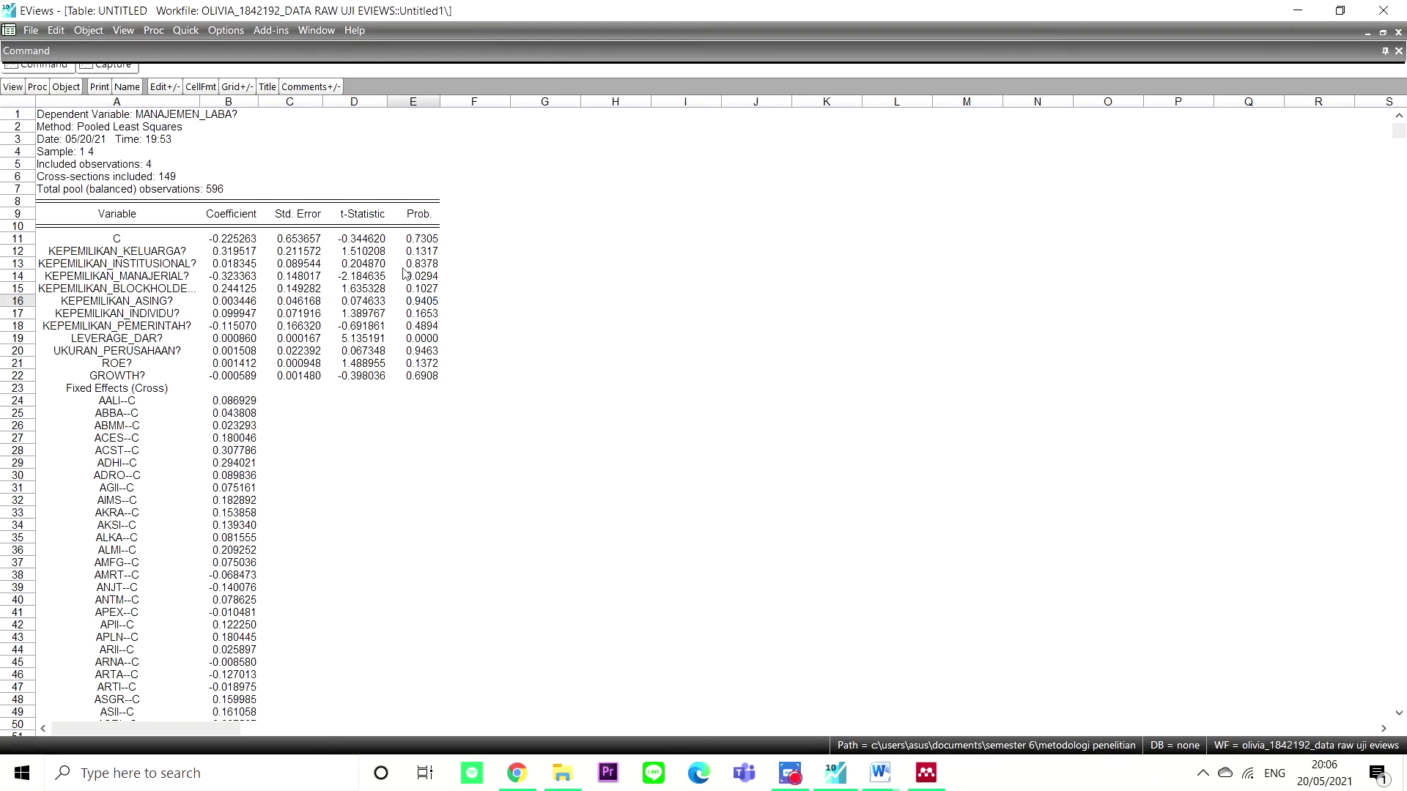
click(162, 281)
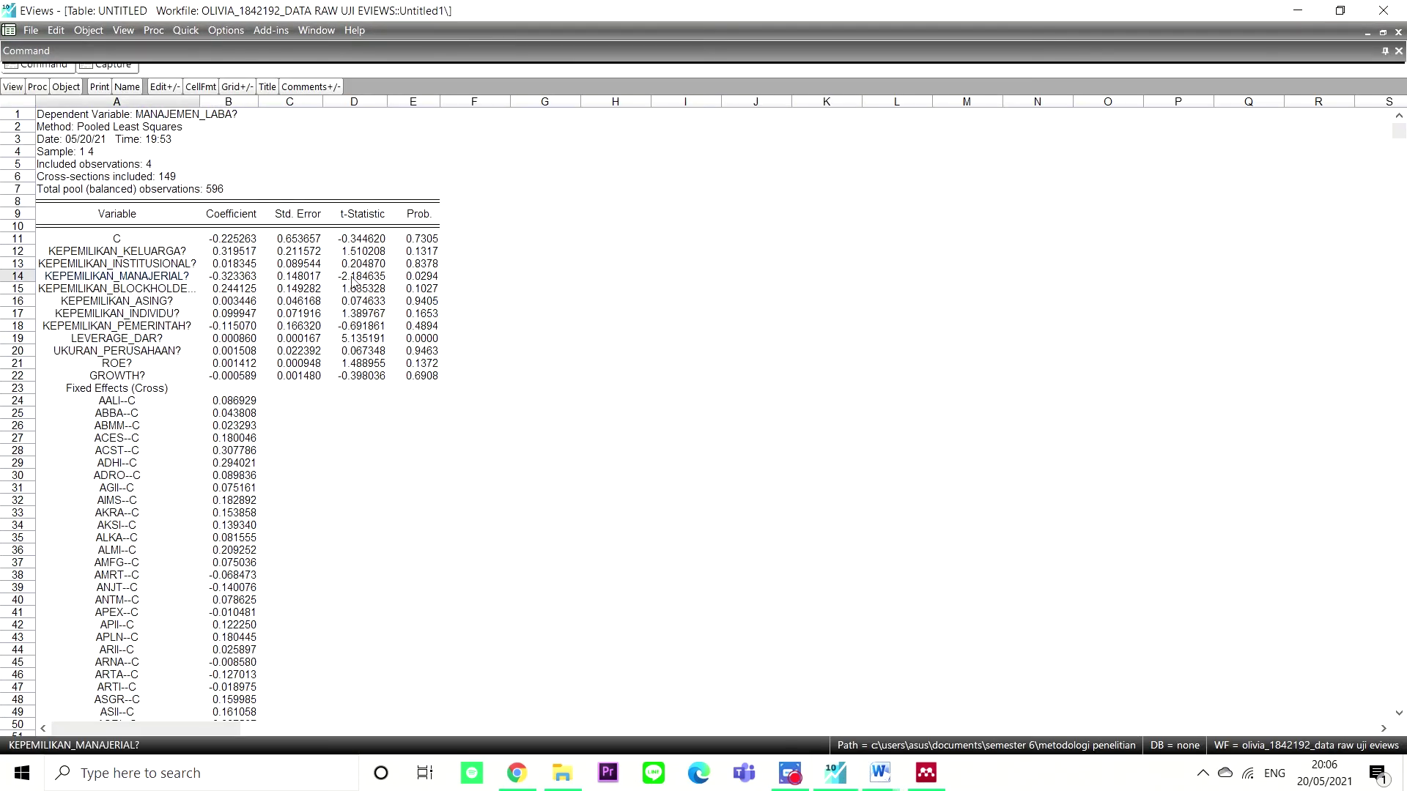
click(434, 276)
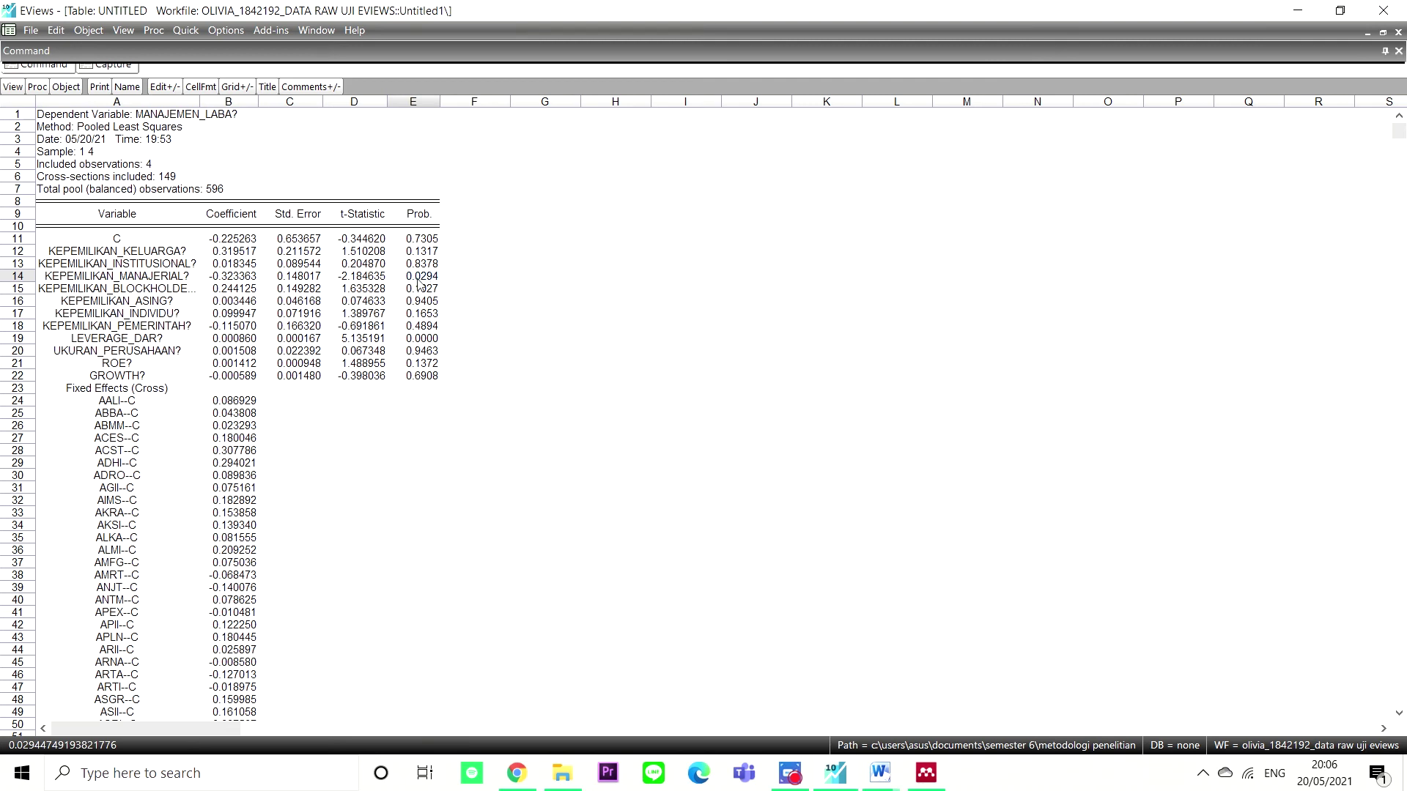
click(250, 278)
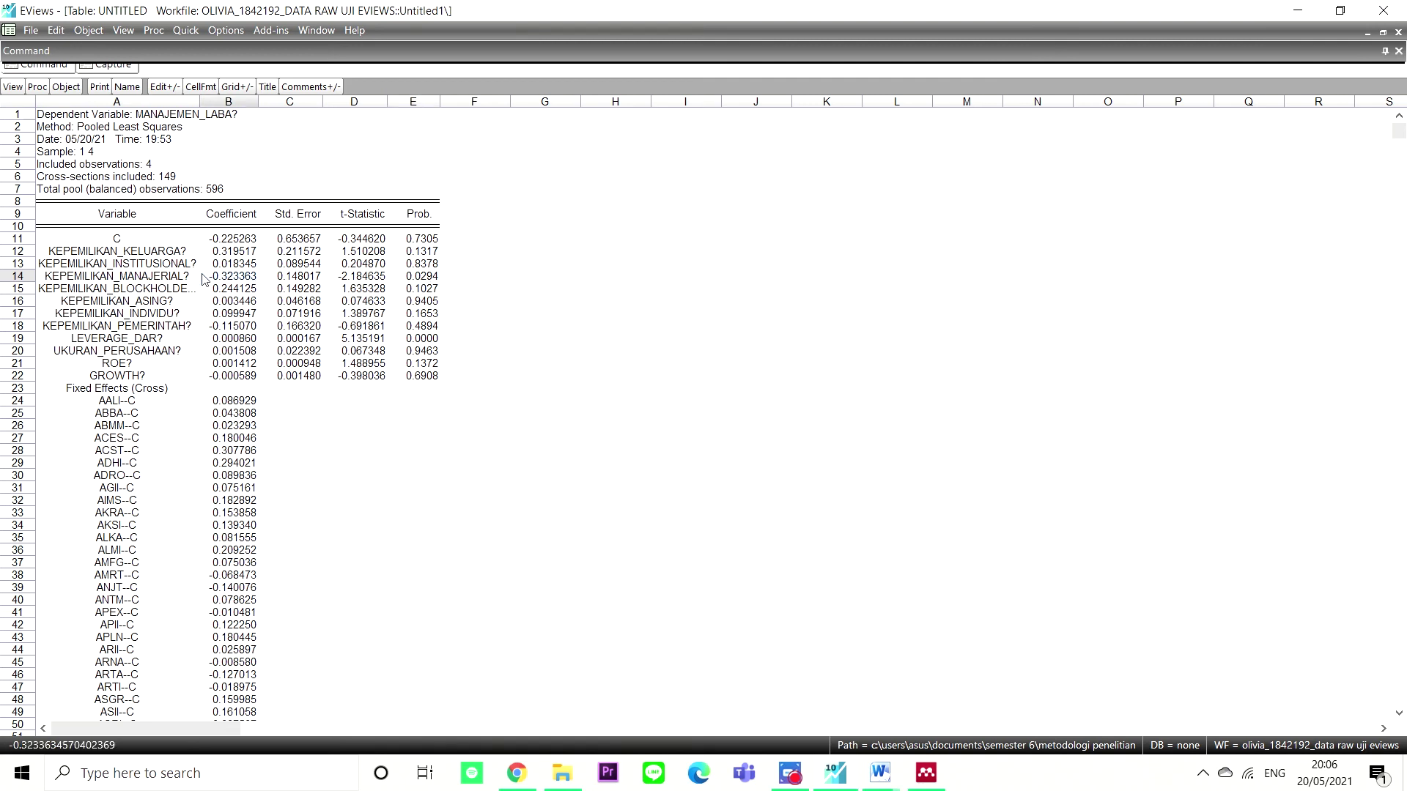
click(415, 280)
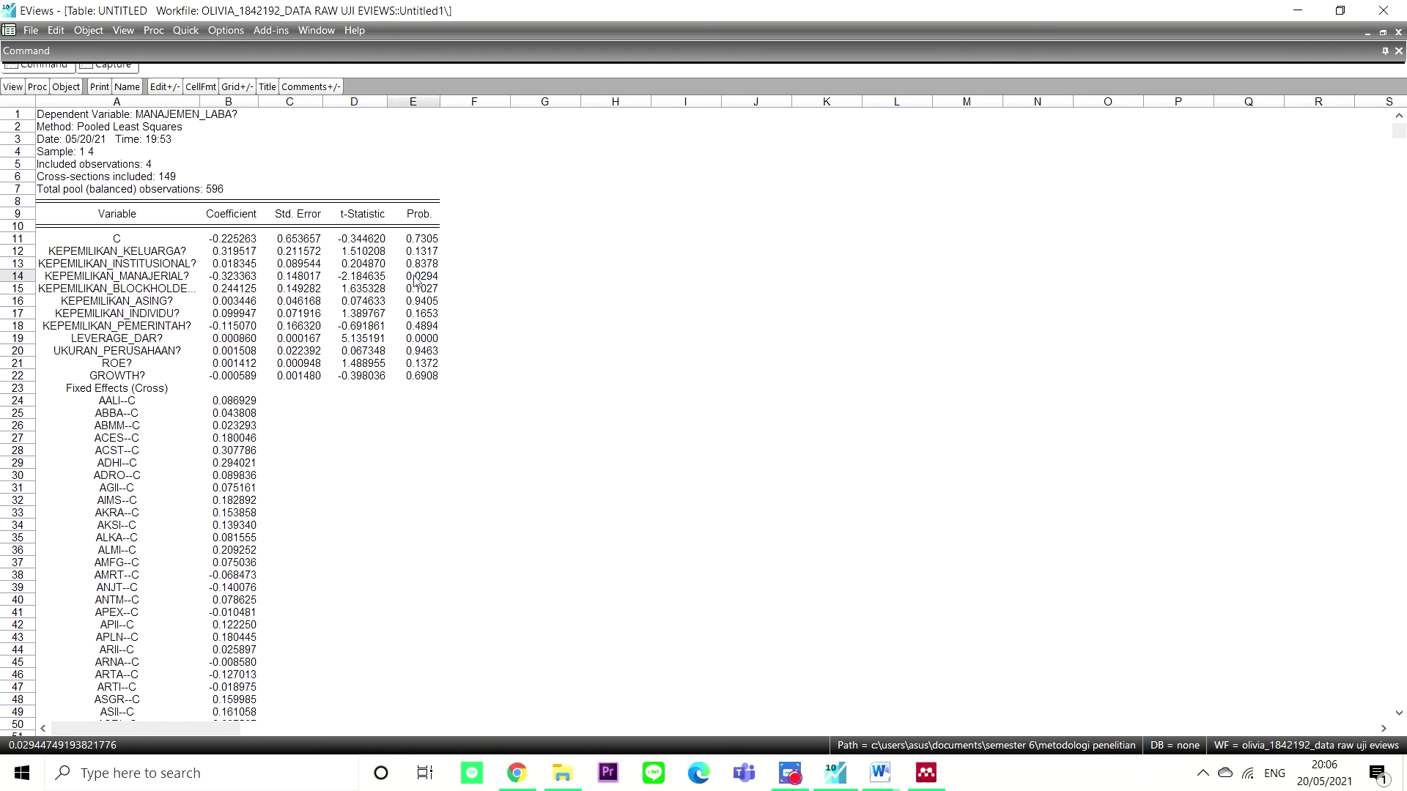
Review hypothesis H6 on individual ownership in the Word document and check the KEPEMILIKAN_INDIVIDU probability in the EViews table.
click(253, 279)
mouse_move(880, 781)
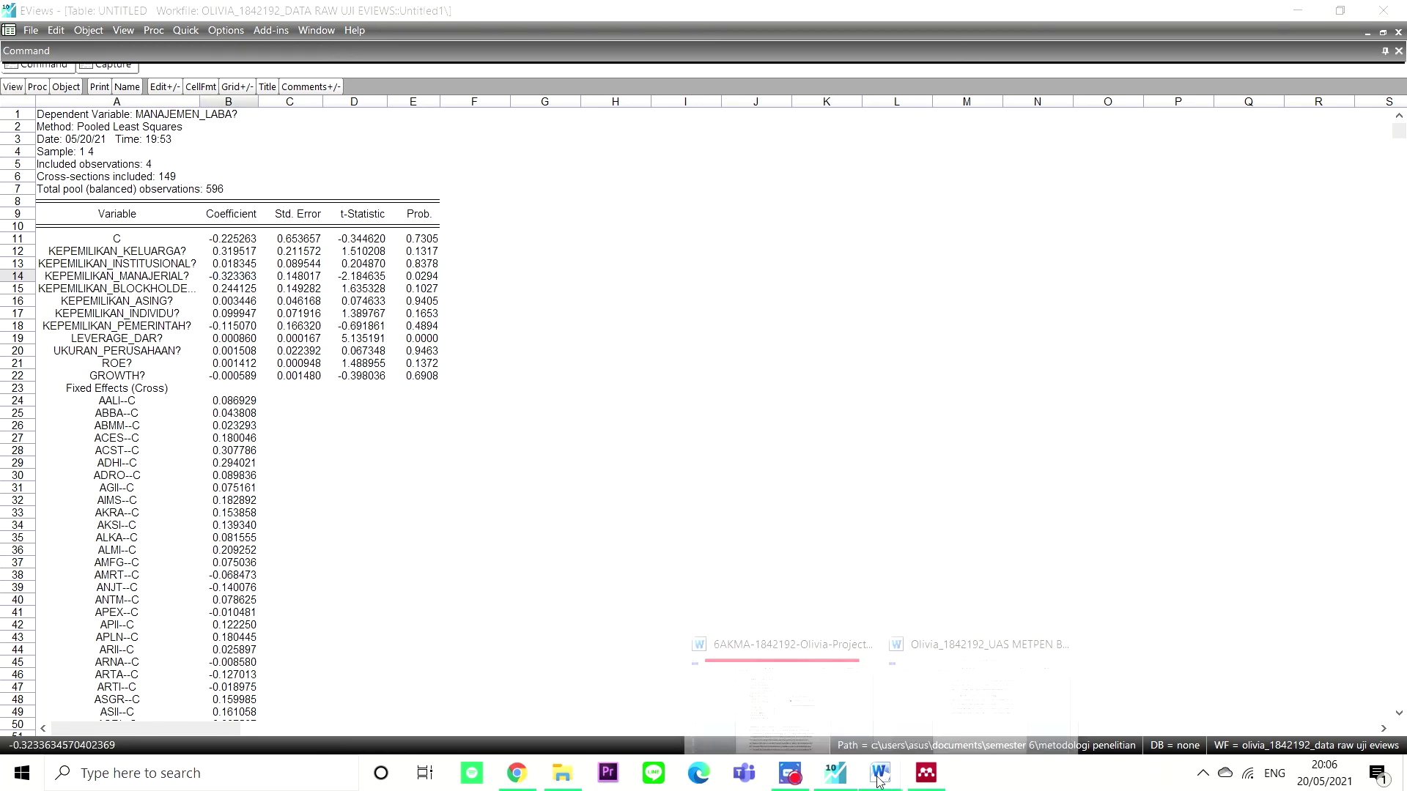
click(844, 725)
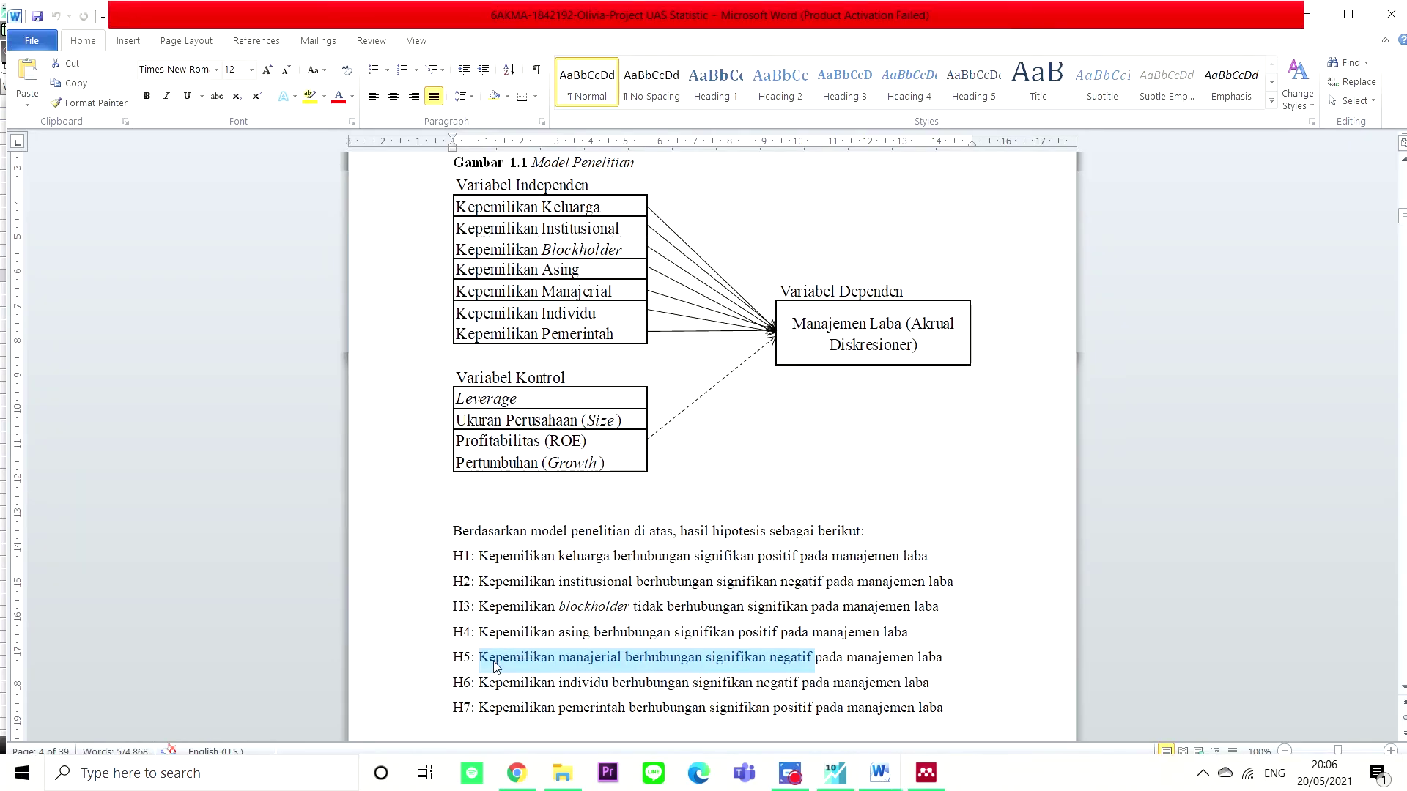
click(542, 683)
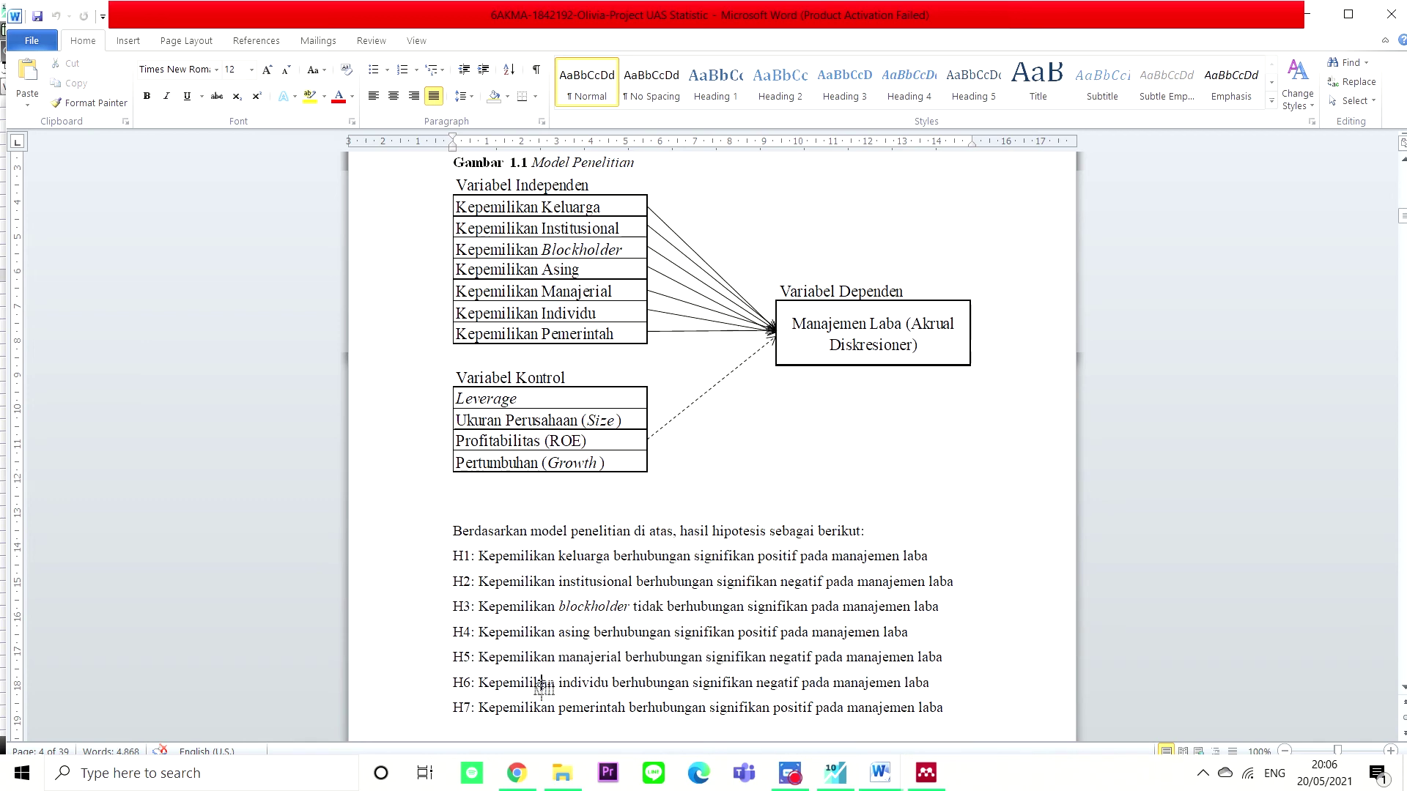
drag(559, 684, 797, 700)
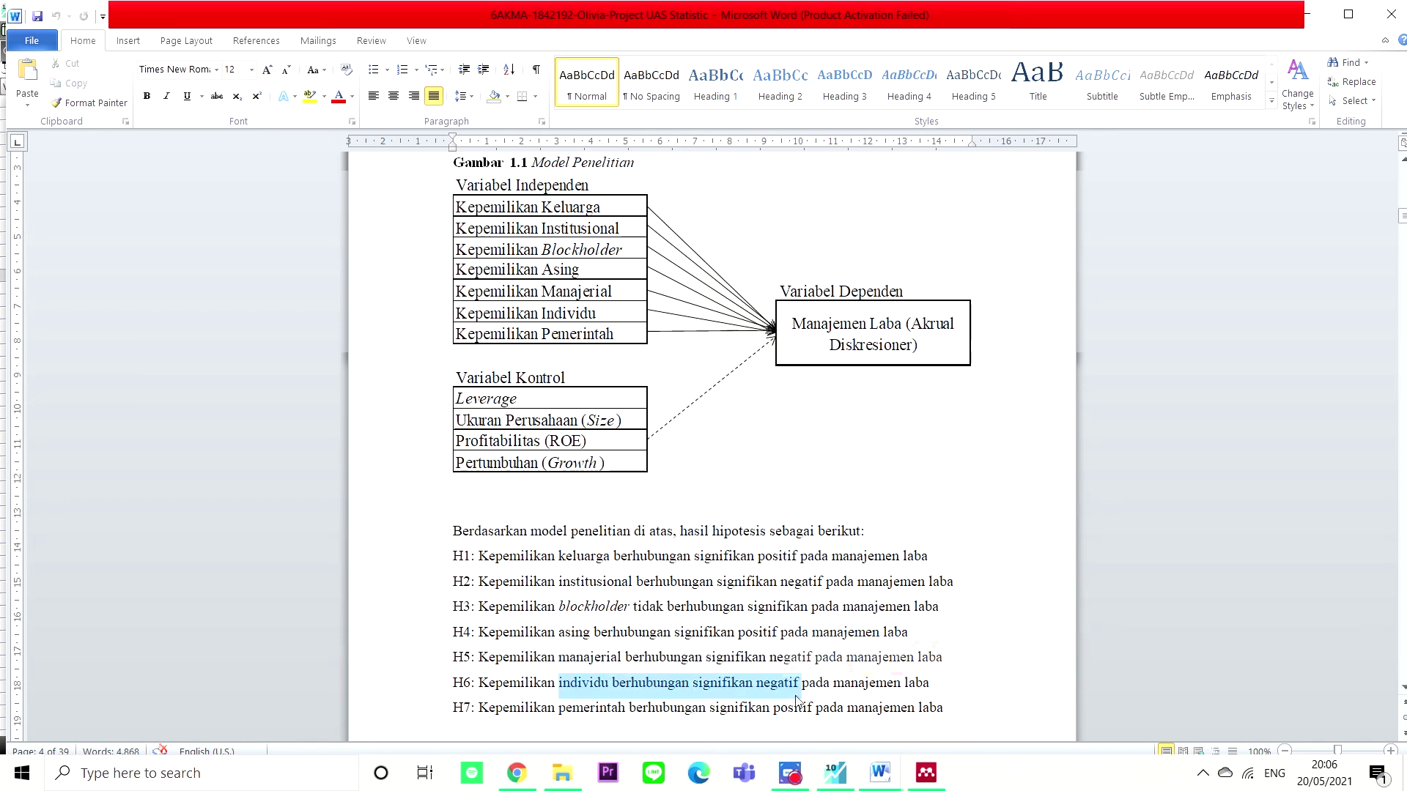
key(alt+Tab)
click(156, 318)
click(416, 317)
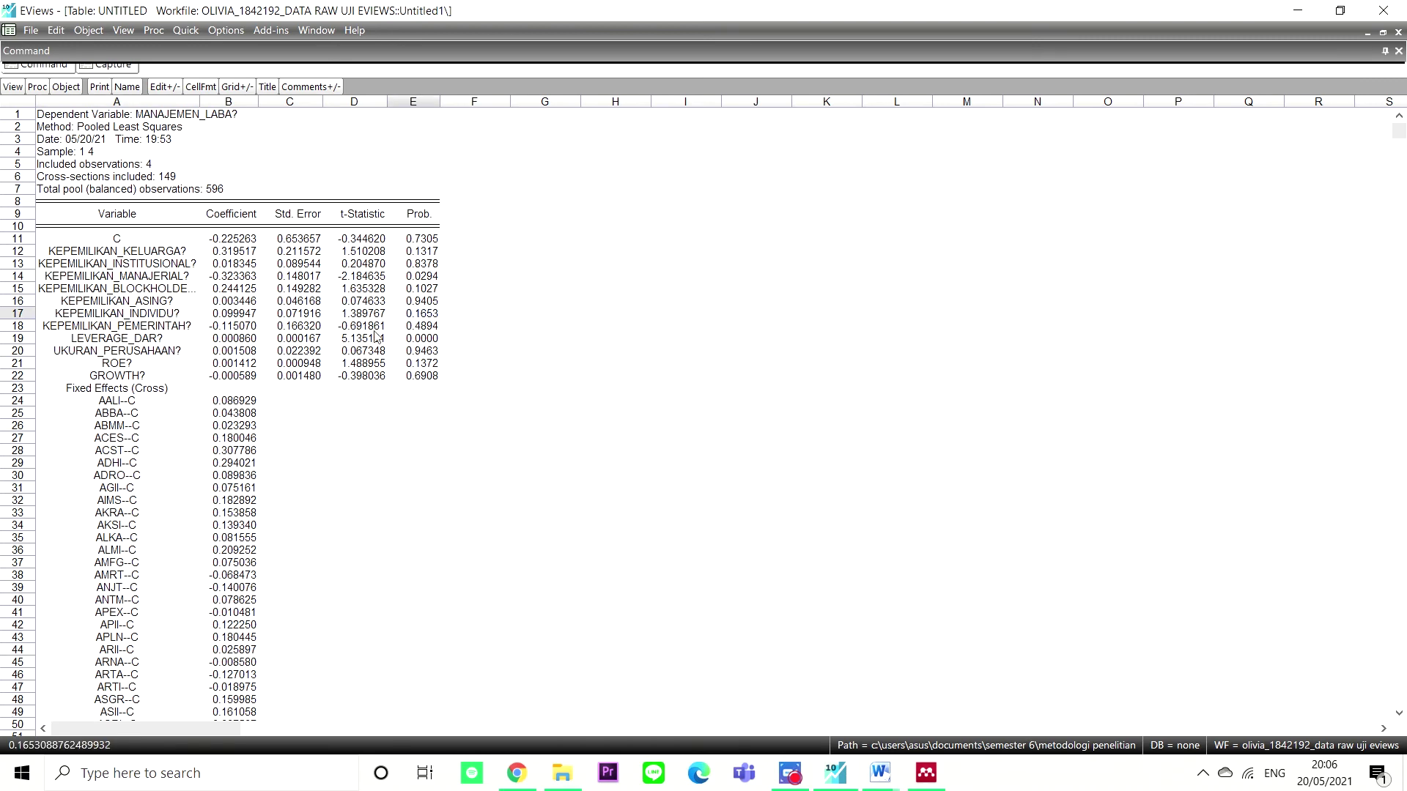
Compare hypothesis H7 on government ownership in the Word document with the KEPEMILIKAN_PEMERINTAH probability in the EViews table.
click(849, 781)
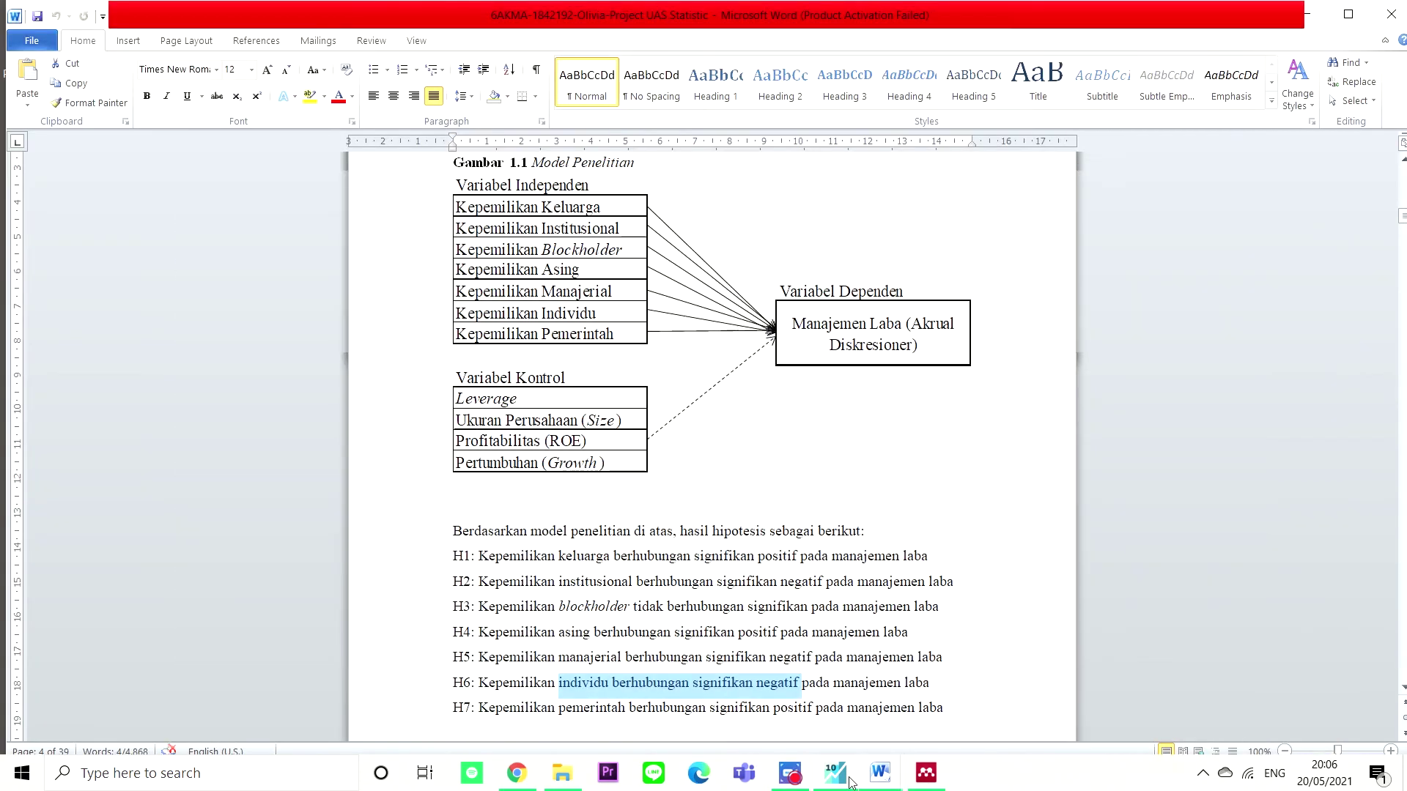
drag(479, 708, 812, 708)
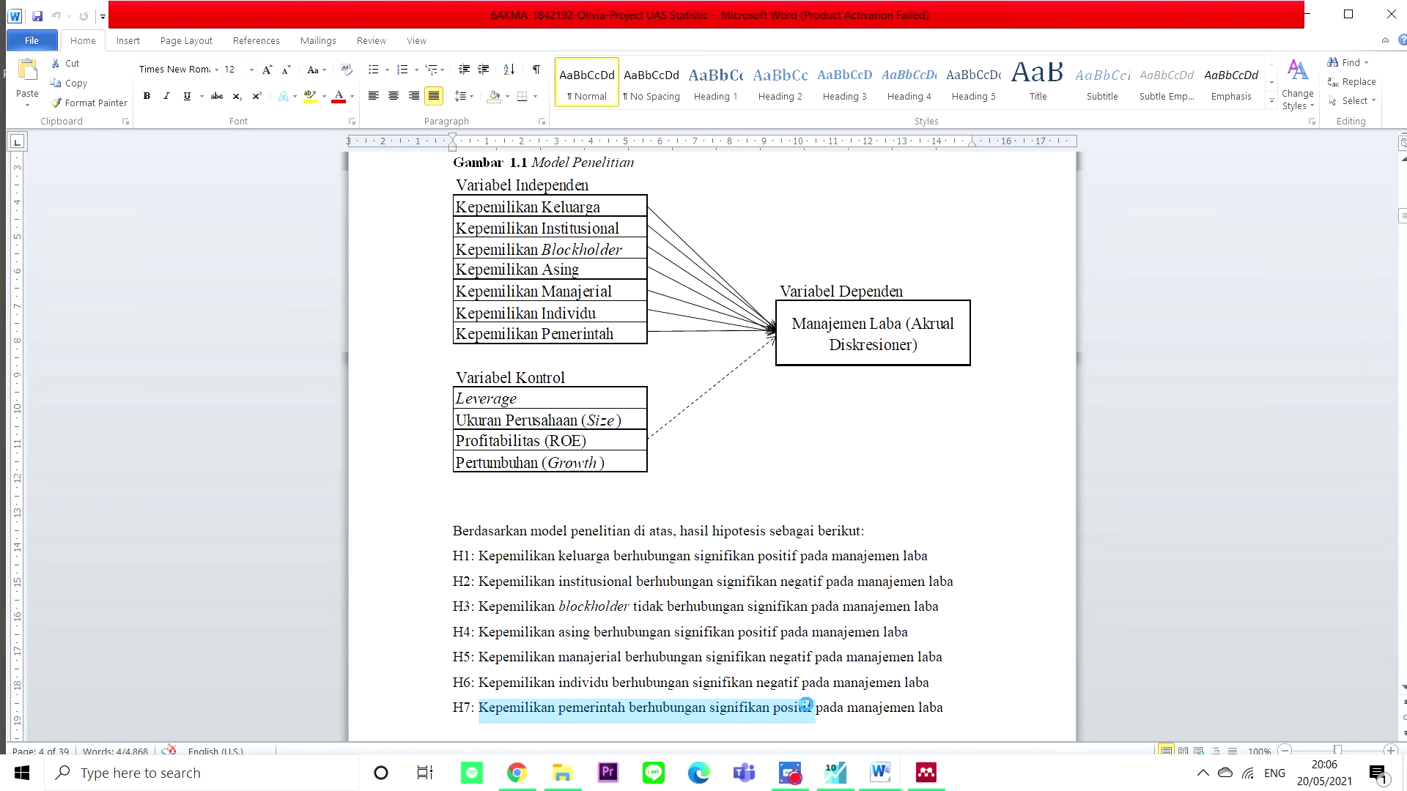
click(841, 780)
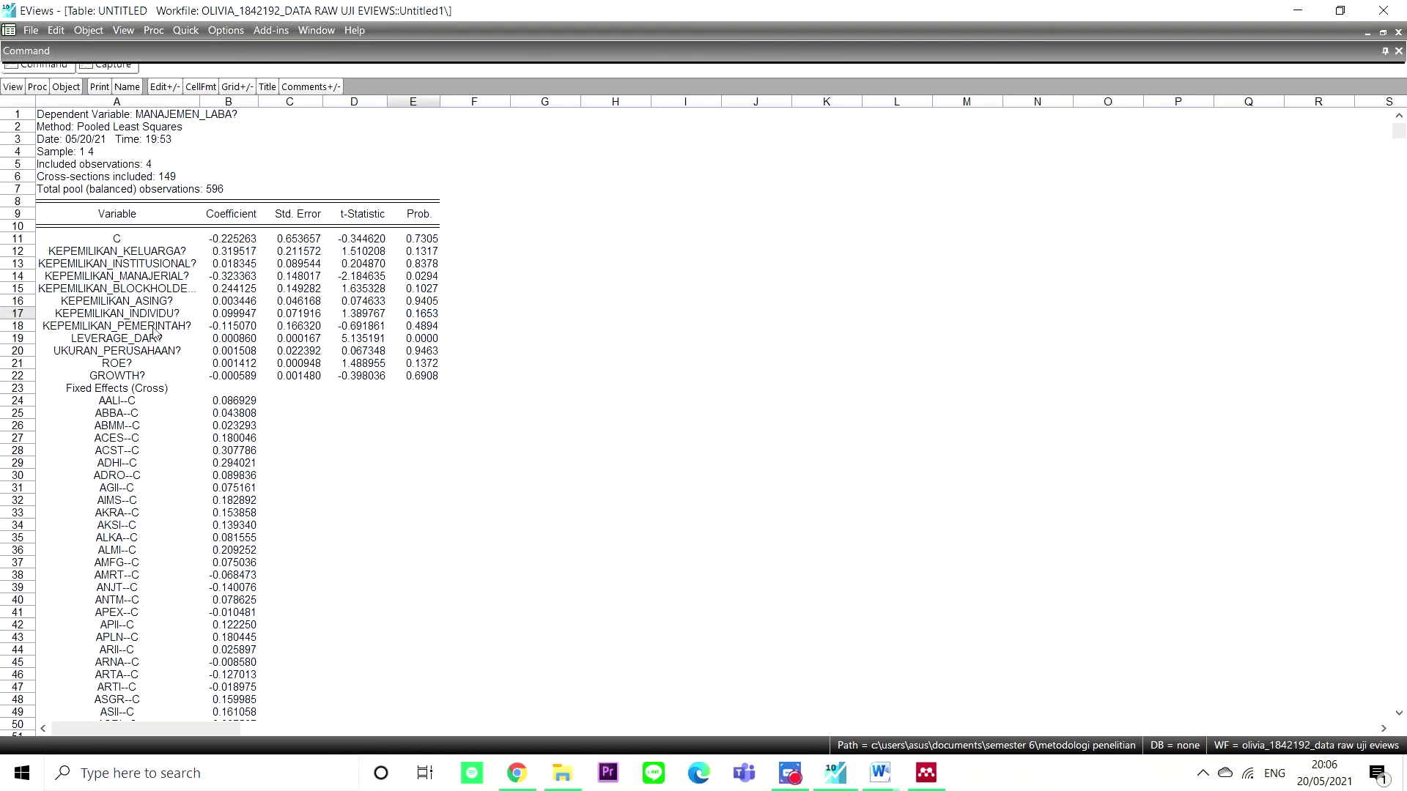
click(421, 327)
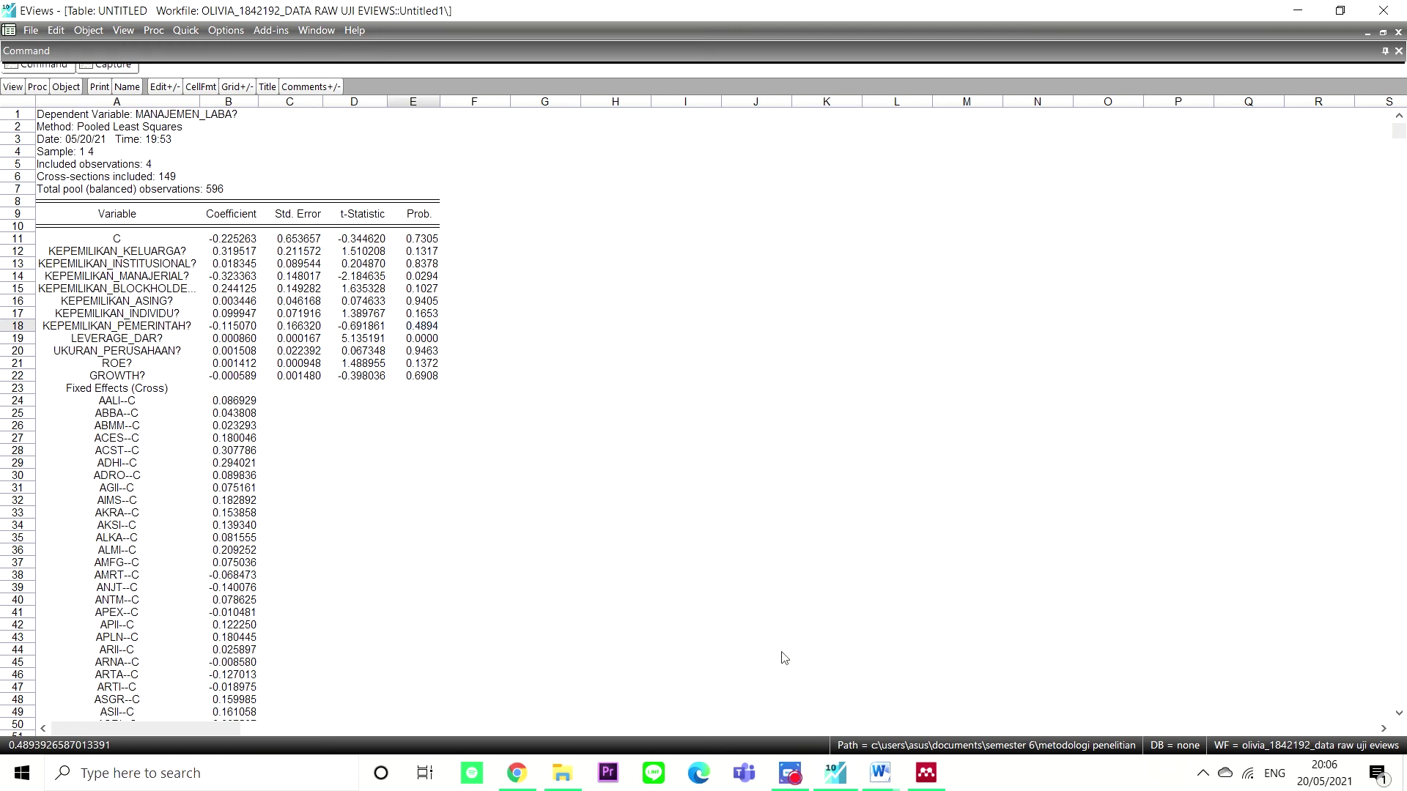
key(alt+Tab)
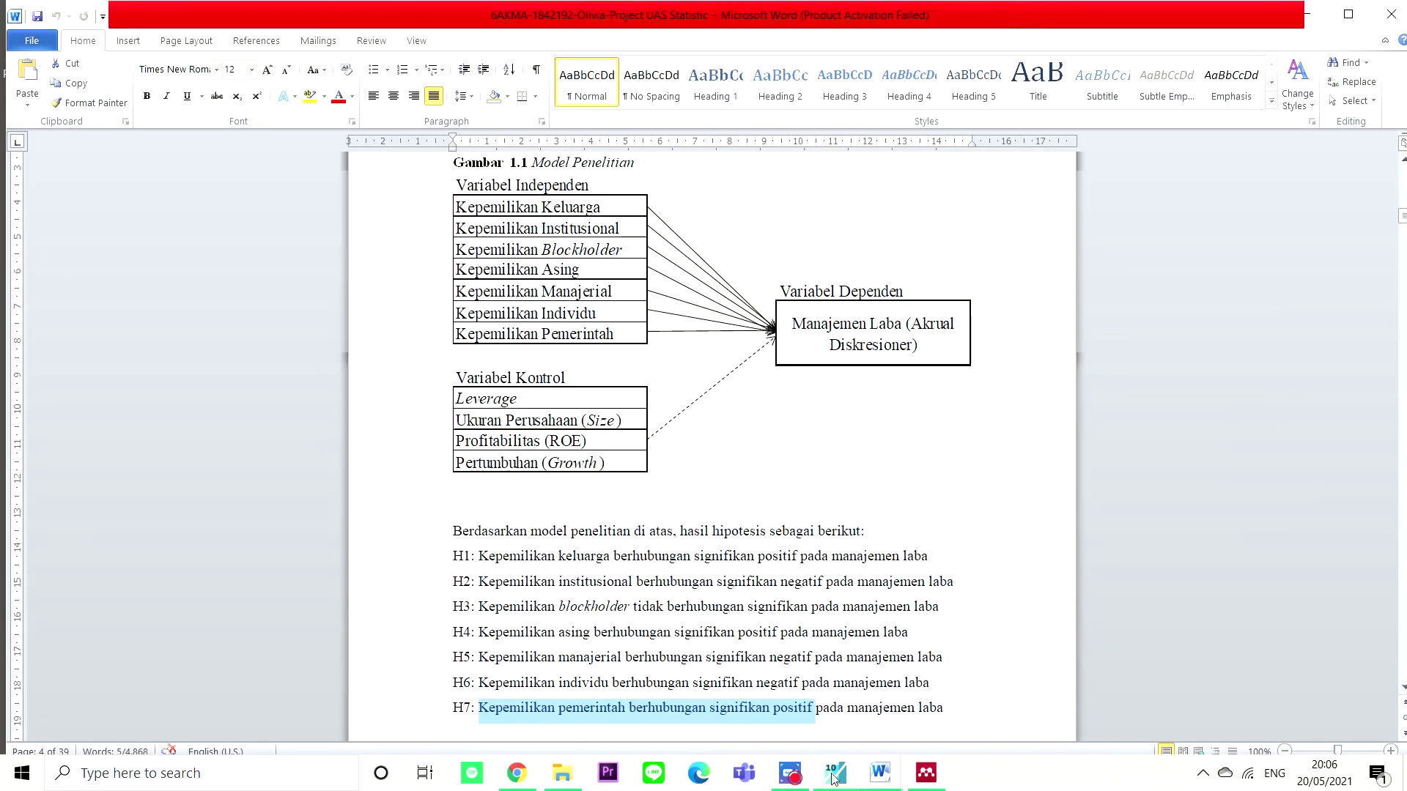
click(833, 778)
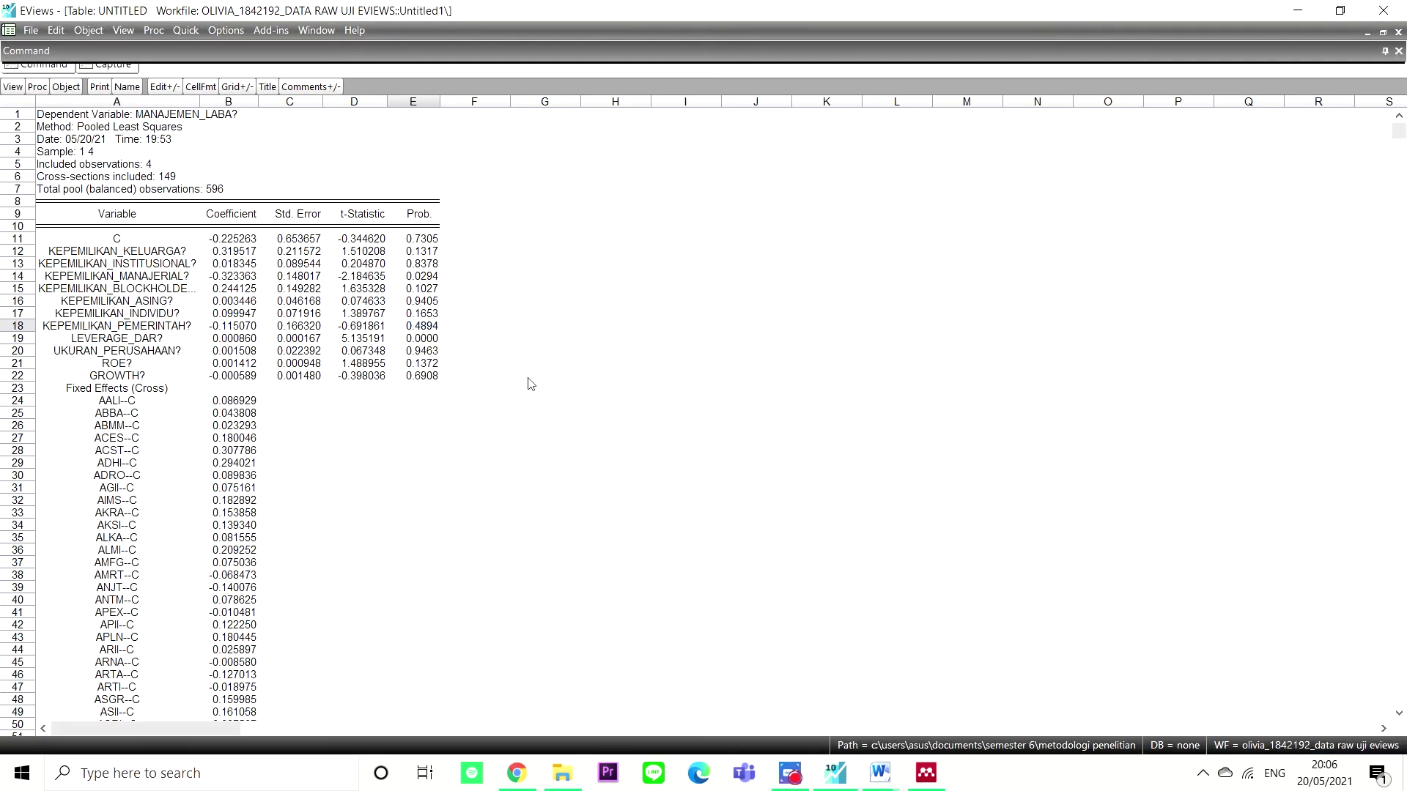
Check the Adjusted R-squared value in the summary statistics below the fixed effects in the EViews table.
scroll(419, 387, down, 10)
scroll(419, 387, down, 20)
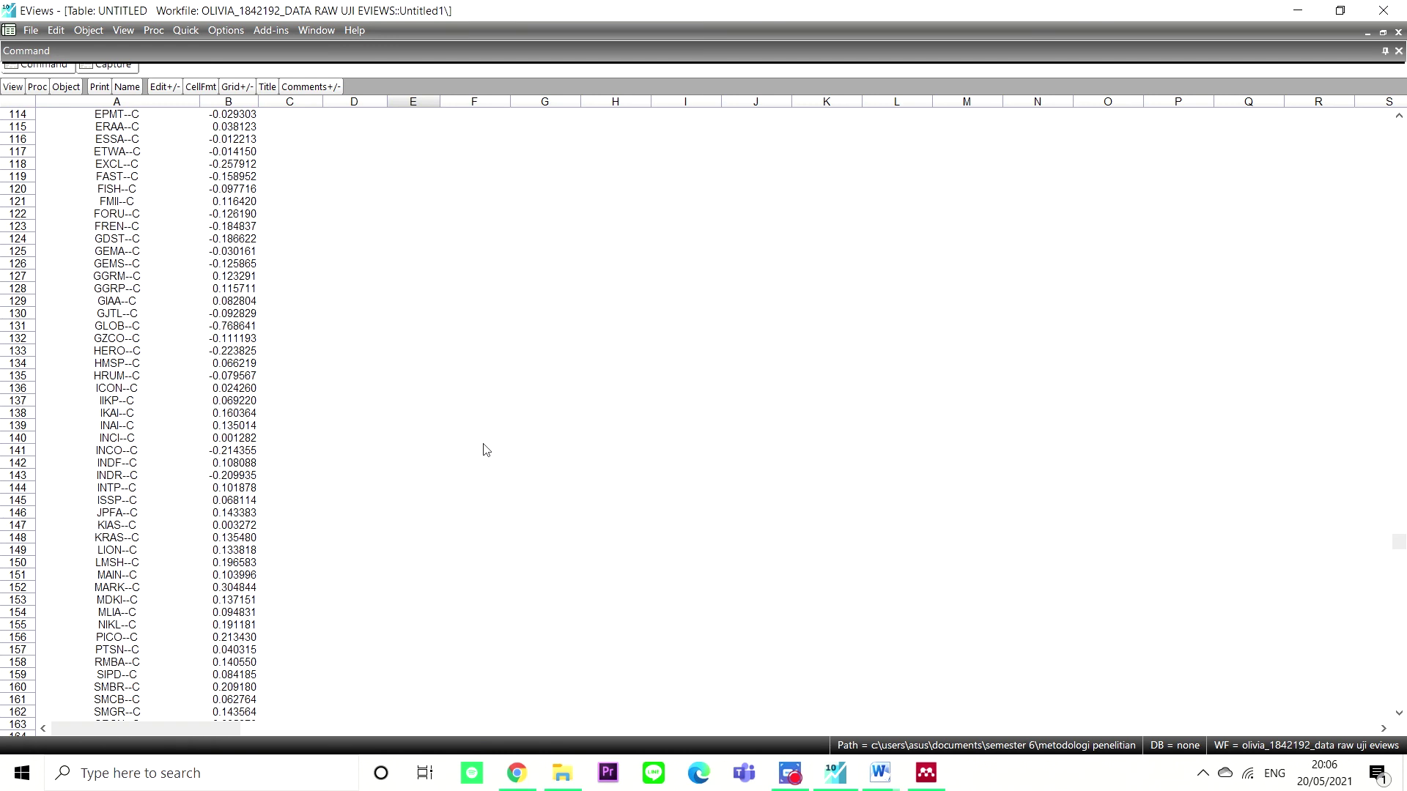
scroll(484, 450, down, 14)
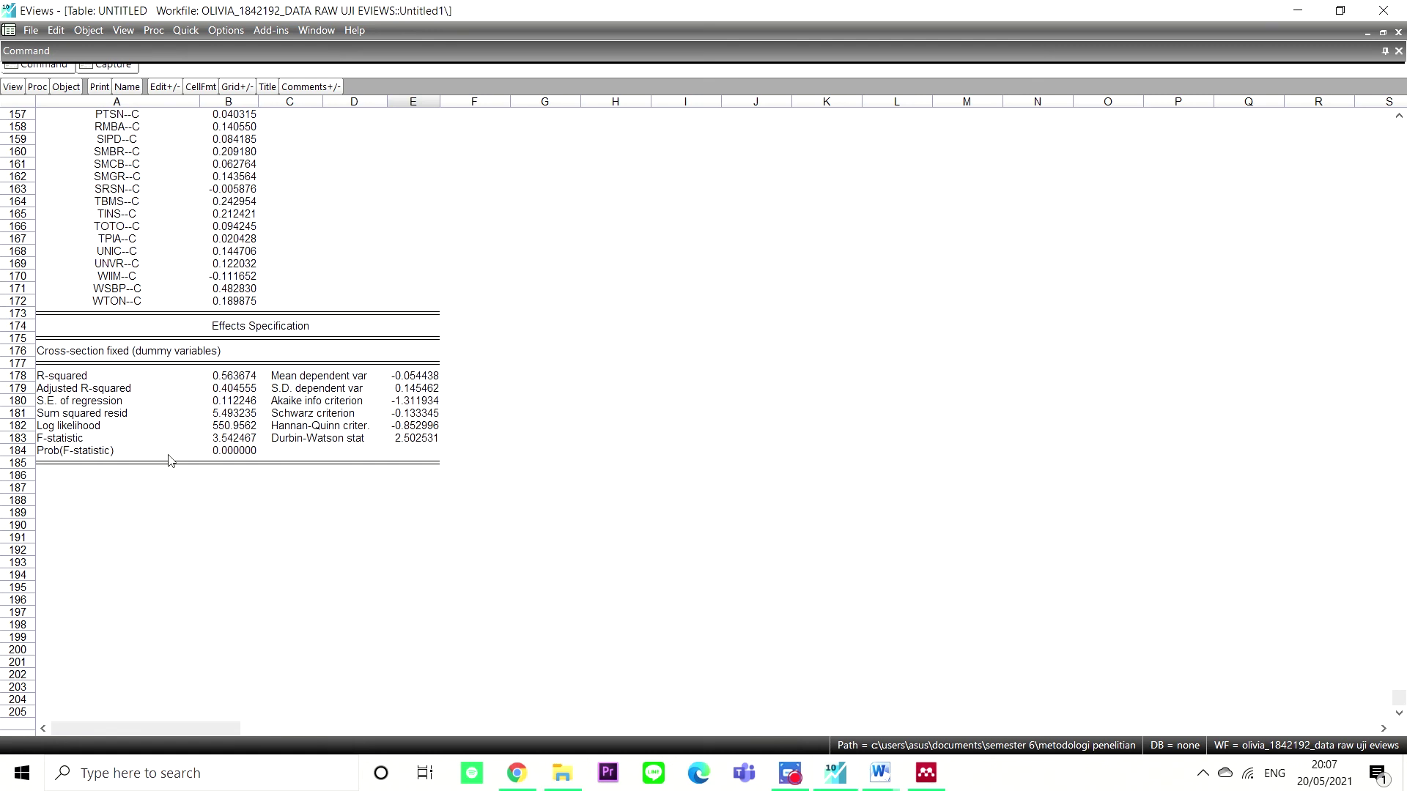
click(73, 390)
click(234, 390)
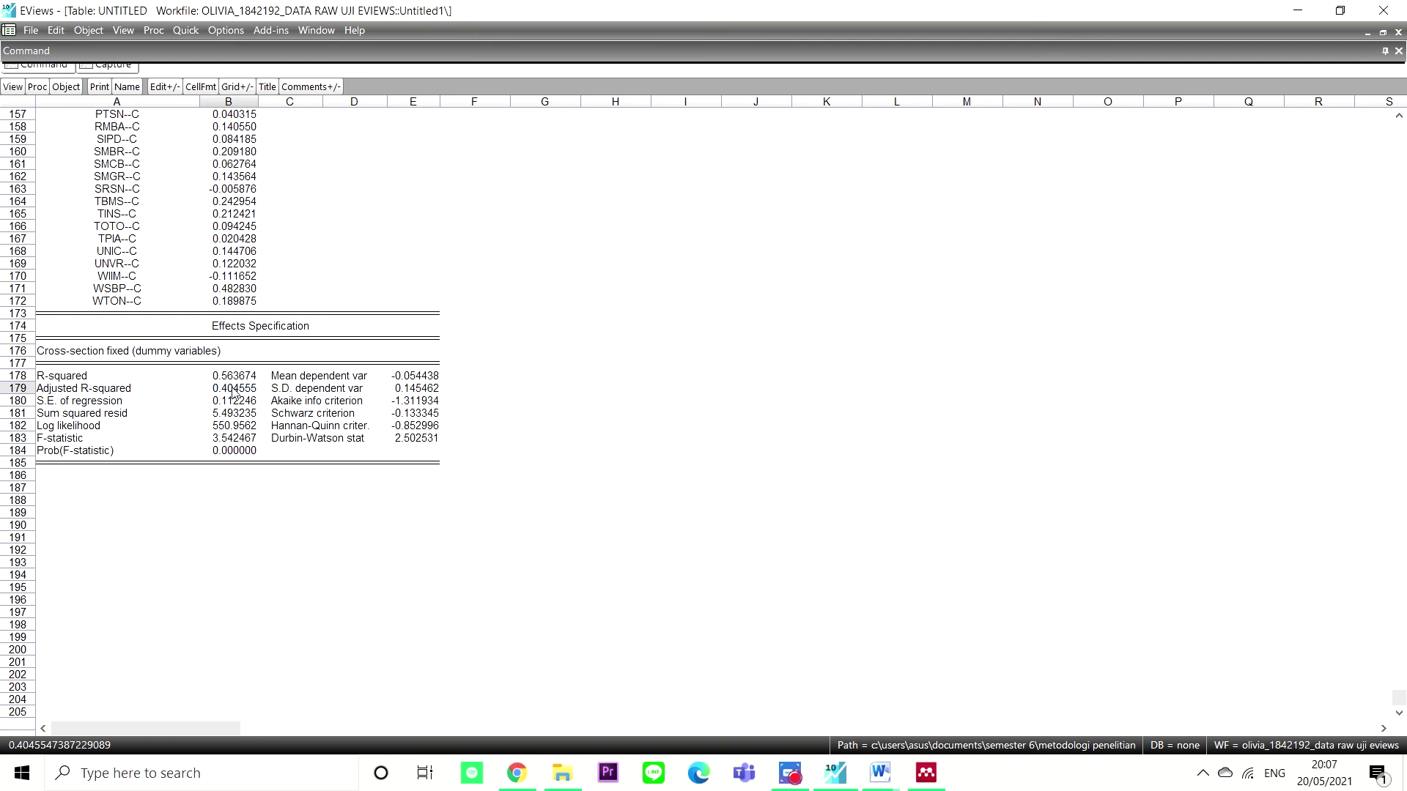